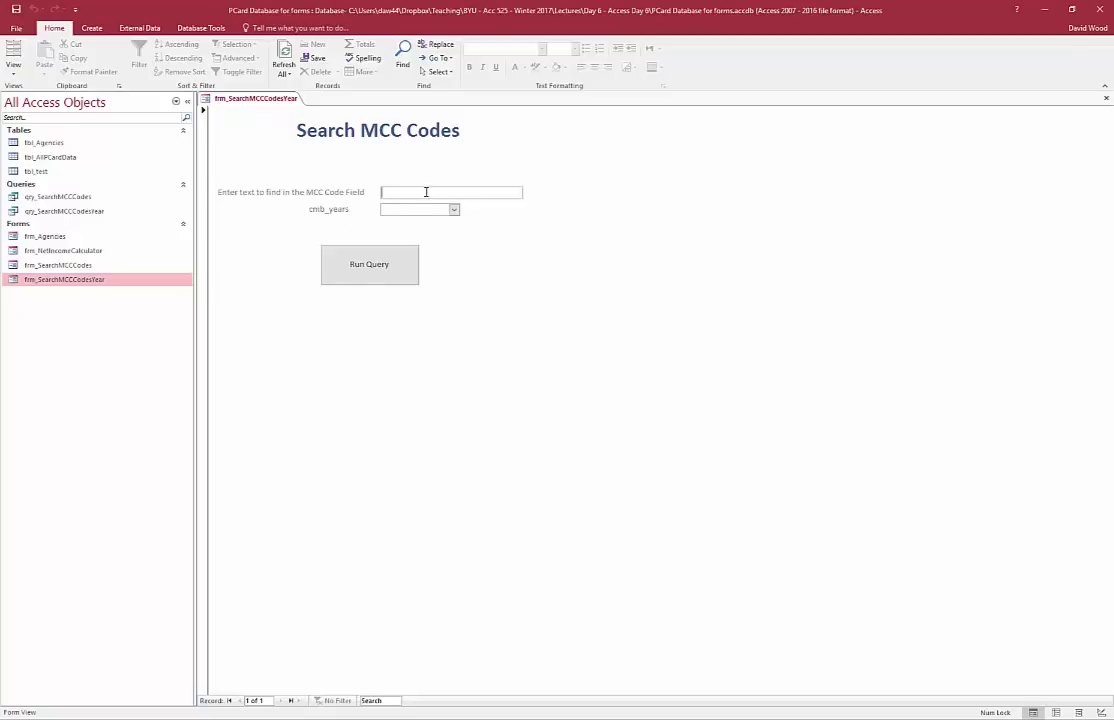
- Search for the keyword Food in year 2015, which returns an empty results datasheet
{"action": "type", "text": "Food"}
{"action": "left_click", "coordinate": [454, 209]}
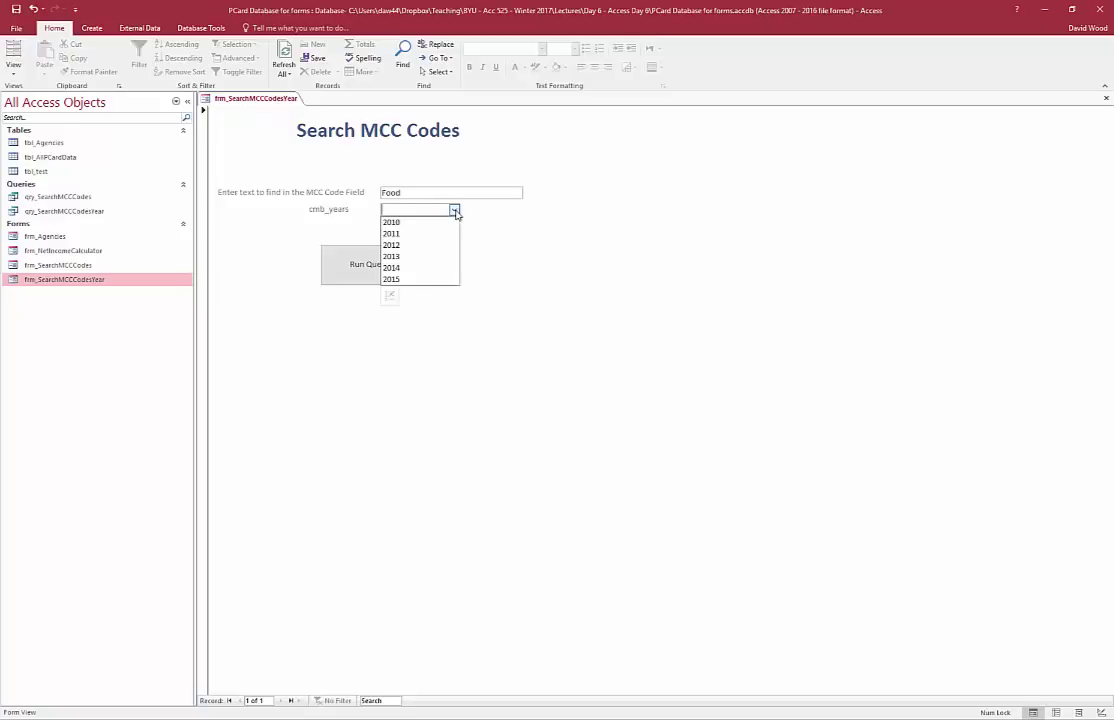
{"action": "left_click", "coordinate": [421, 279]}
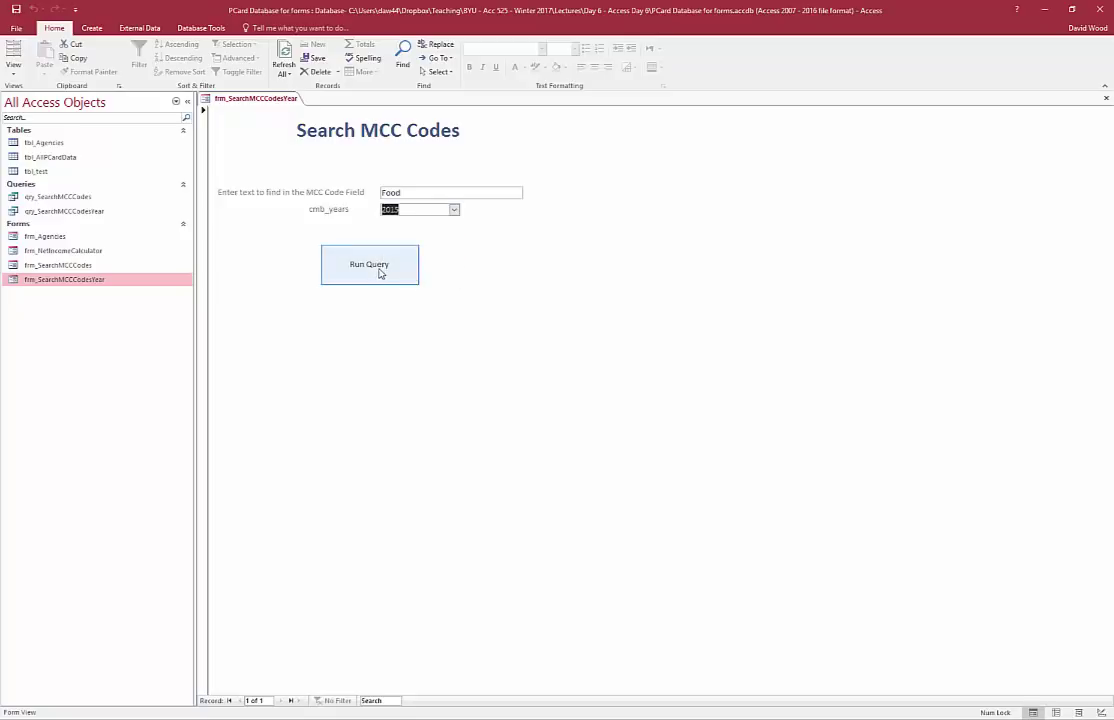
{"action": "left_click", "coordinate": [380, 272]}
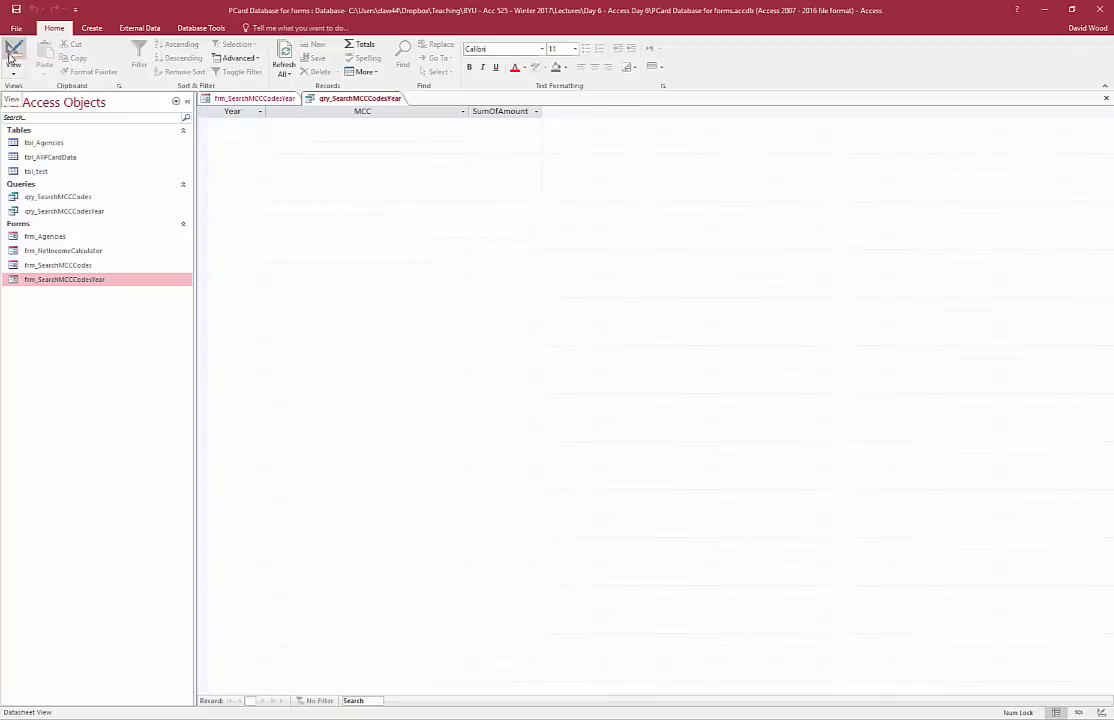
- Rerun the Food search for 2013 to get three rows, then close the results and form
{"action": "key", "text": "ctrl+w"}
{"action": "left_click", "coordinate": [453, 210]}
{"action": "left_click", "coordinate": [398, 257]}
{"action": "left_click", "coordinate": [377, 268]}
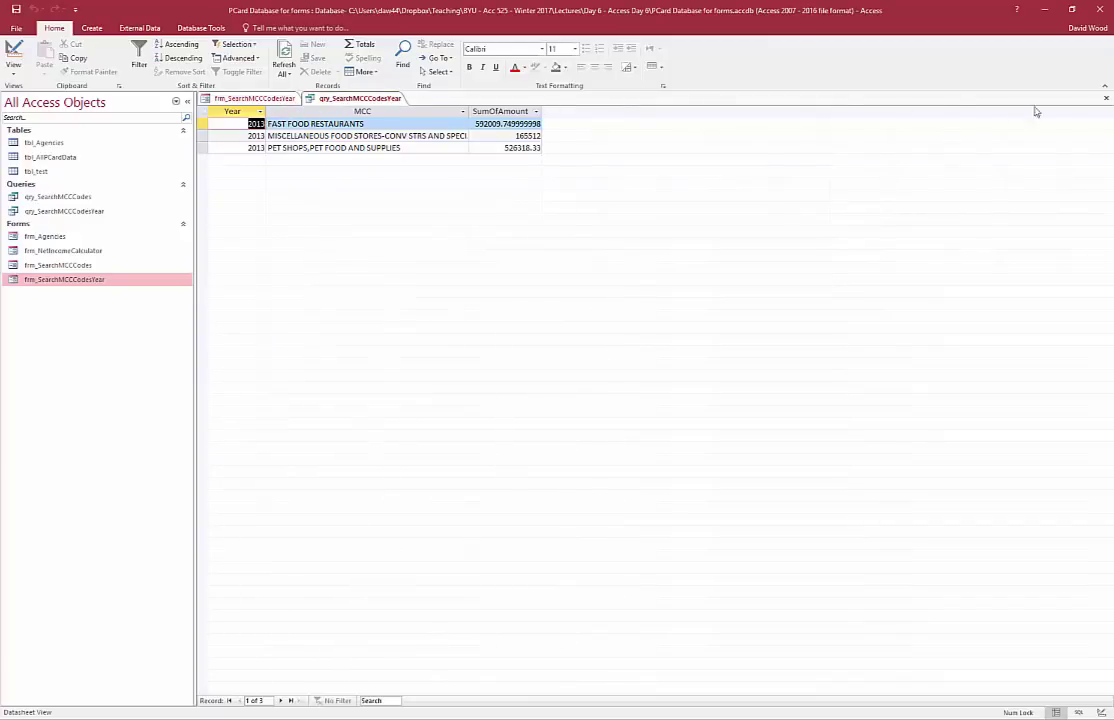
{"action": "left_click", "coordinate": [1106, 99]}
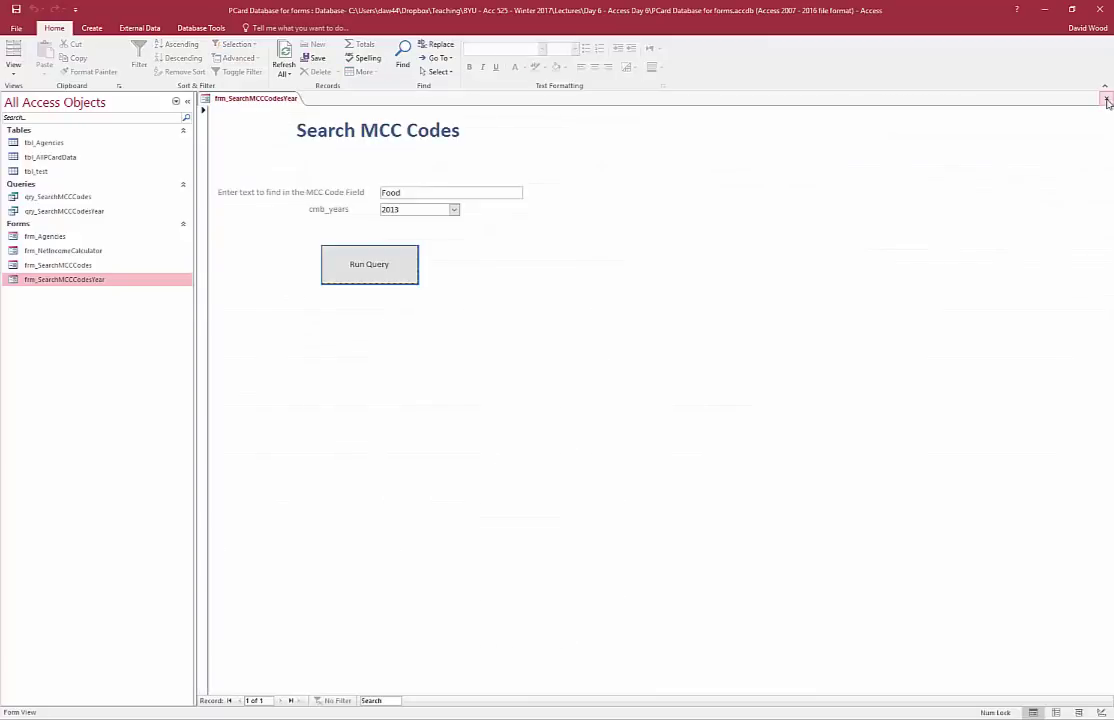
{"action": "left_click", "coordinate": [1106, 99]}
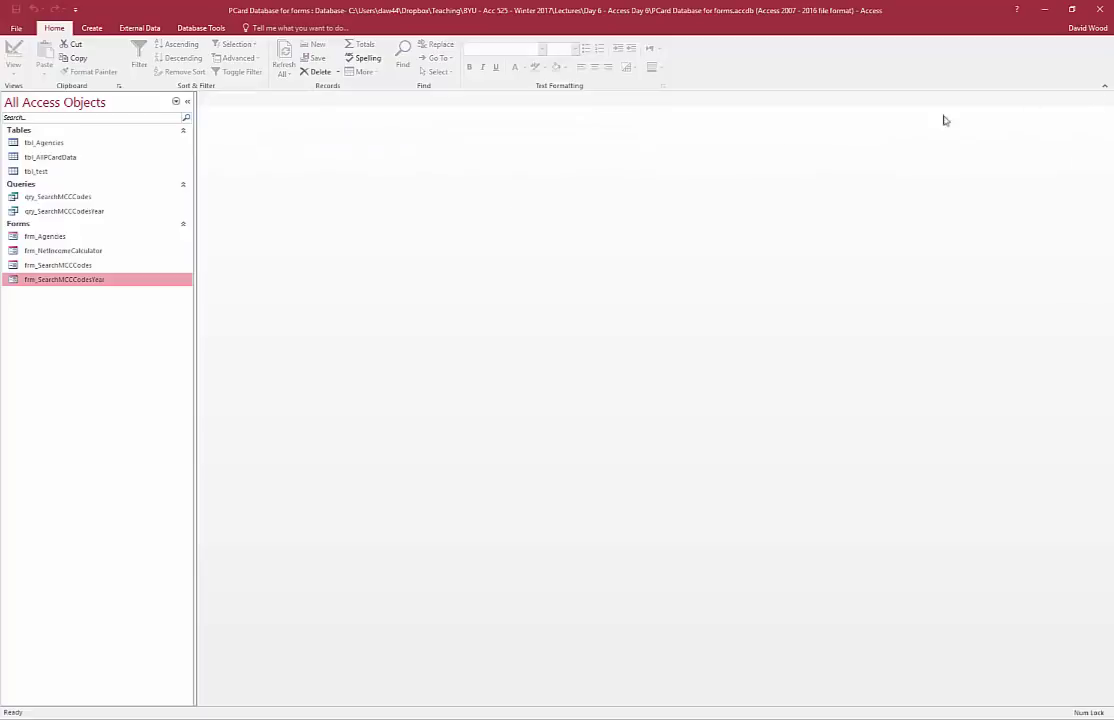
- Create a blank form in Design view, enlarge its Detail area, and draw a heading label
{"action": "left_click", "coordinate": [92, 29]}
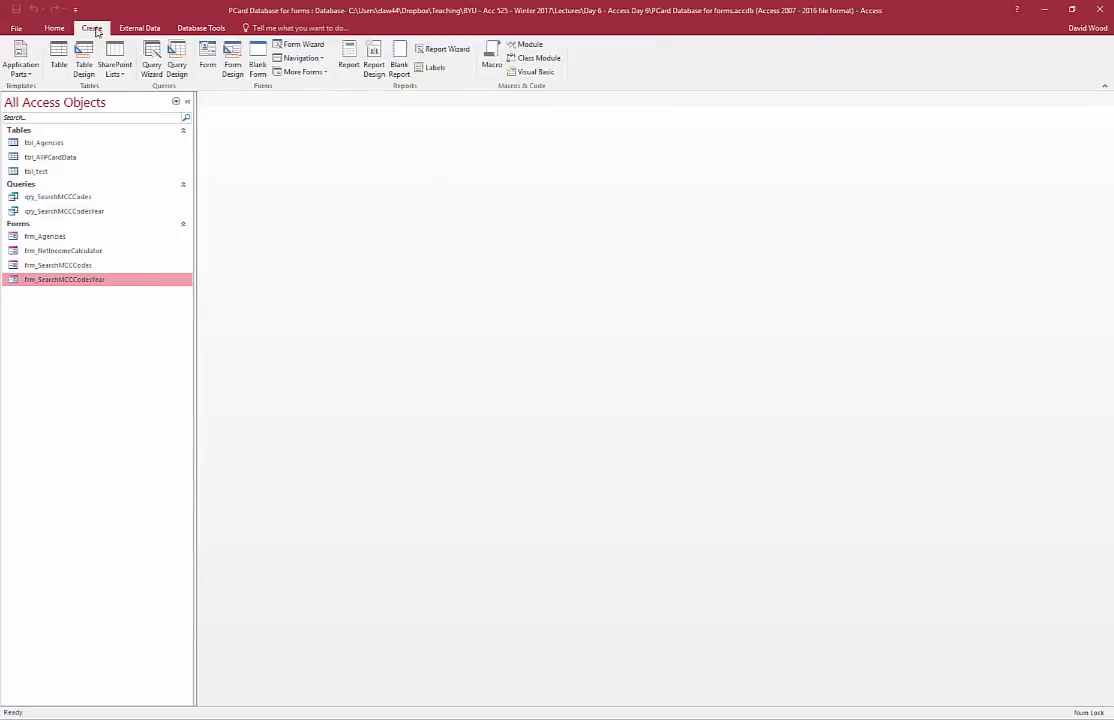
{"action": "left_click", "coordinate": [233, 58]}
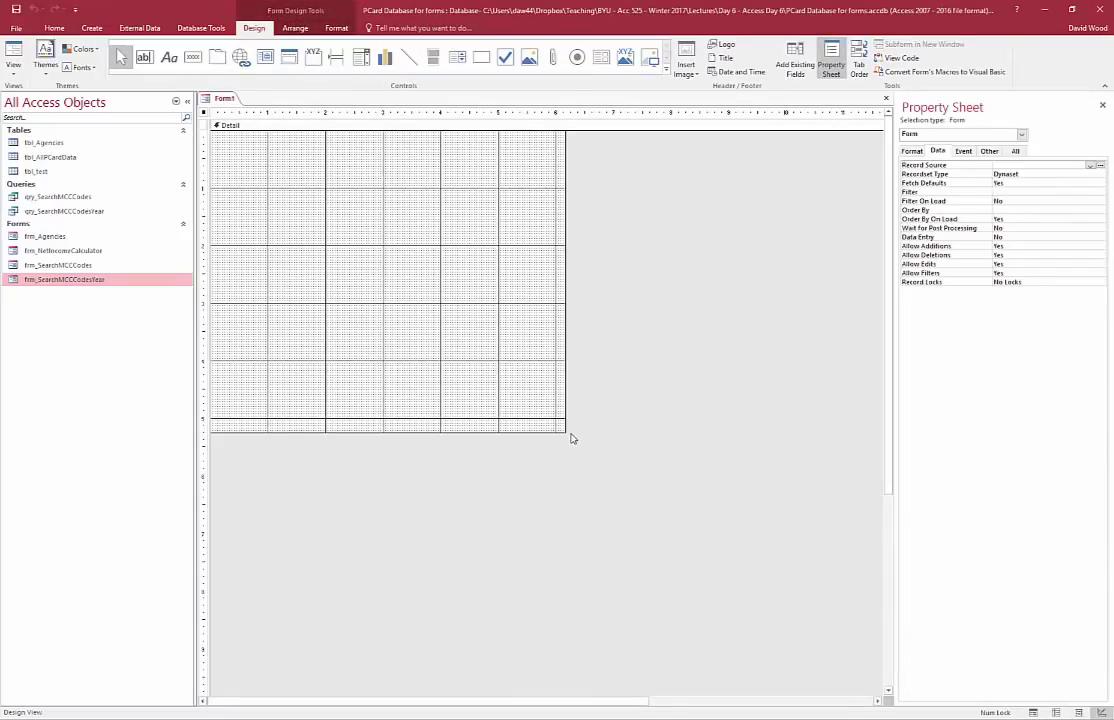
{"action": "left_click_drag", "start_coordinate": [565, 432], "coordinate": [629, 480]}
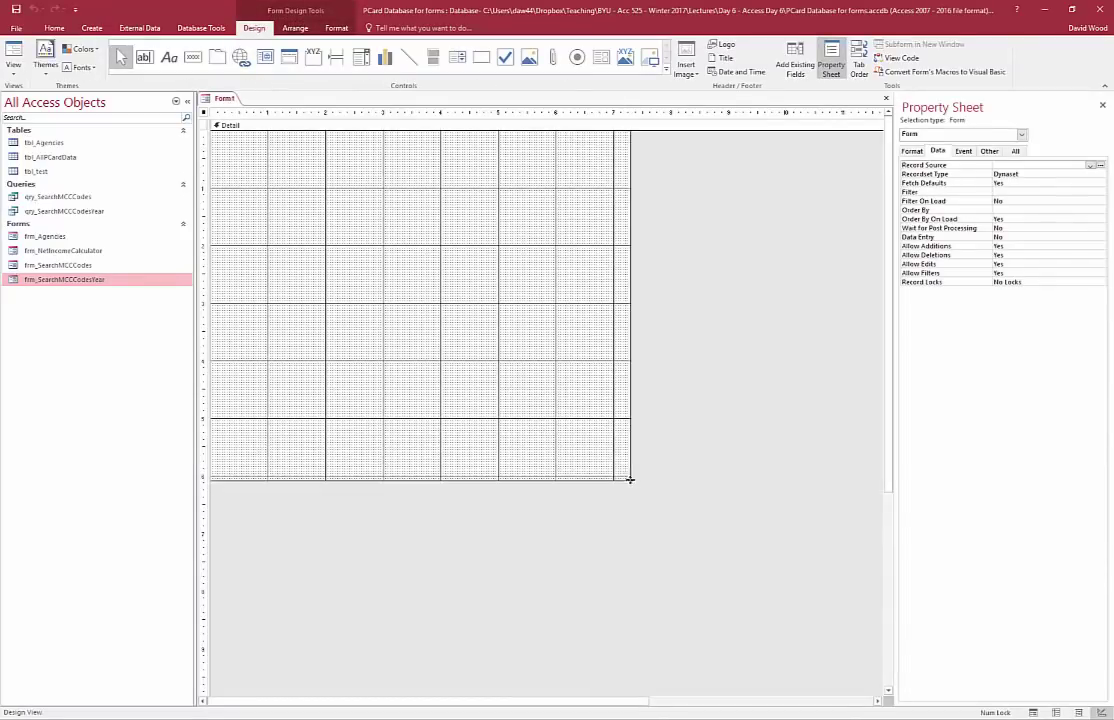
{"action": "left_click", "coordinate": [169, 57]}
{"action": "left_click_drag", "start_coordinate": [264, 142], "coordinate": [577, 238]}
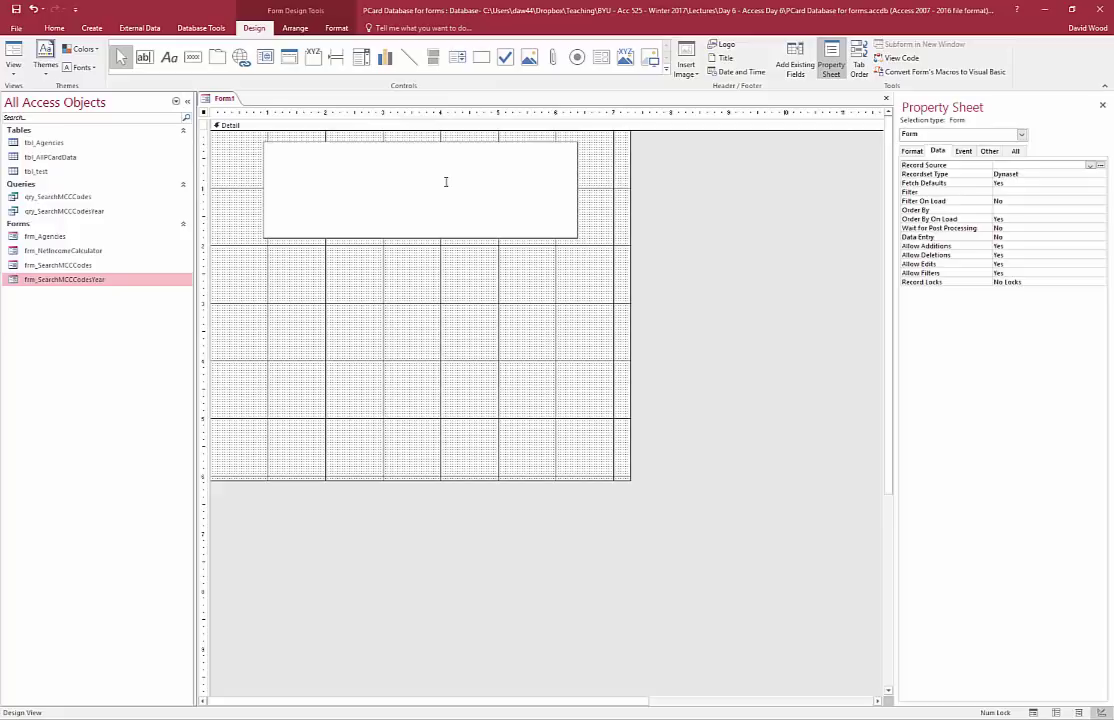
- Type the heading 'Search MCC Code by Year and Keyword' and centre it
{"action": "type", "text": "Search MCC Code by Year and Keyword"}
{"action": "key", "text": "Return"}
{"action": "left_click", "coordinate": [386, 144]}
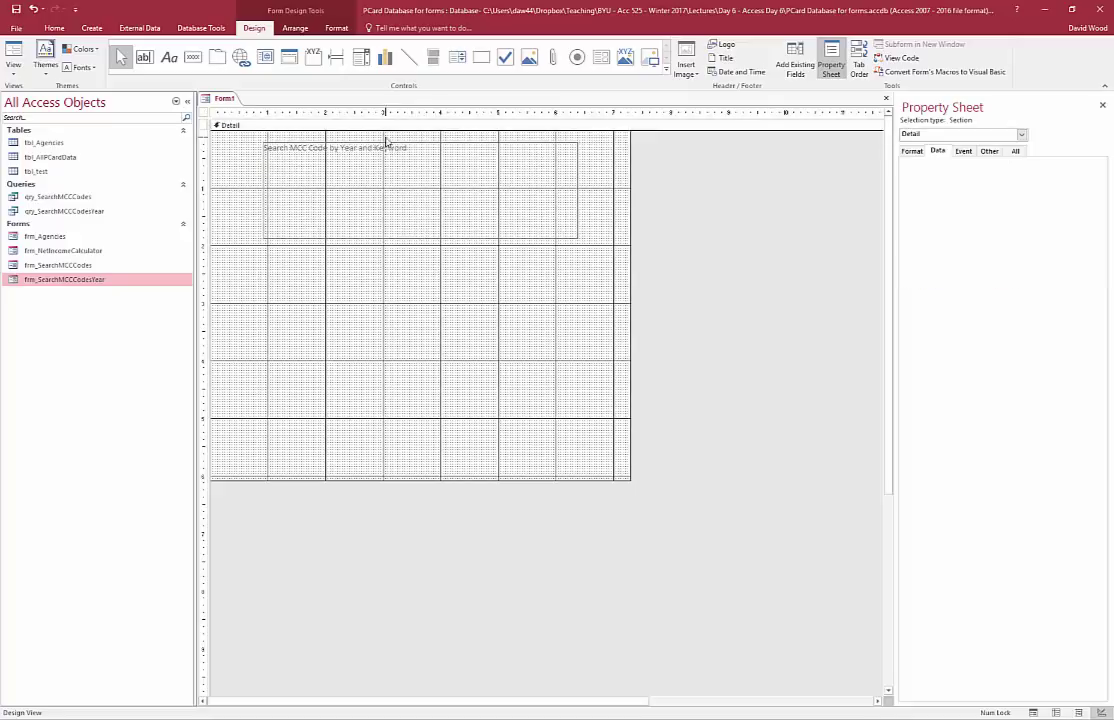
{"action": "key", "text": "ctrl+e"}
- Format the heading green, 36 pt and bold, and trim the label's height to fit
{"action": "left_click", "coordinate": [54, 28]}
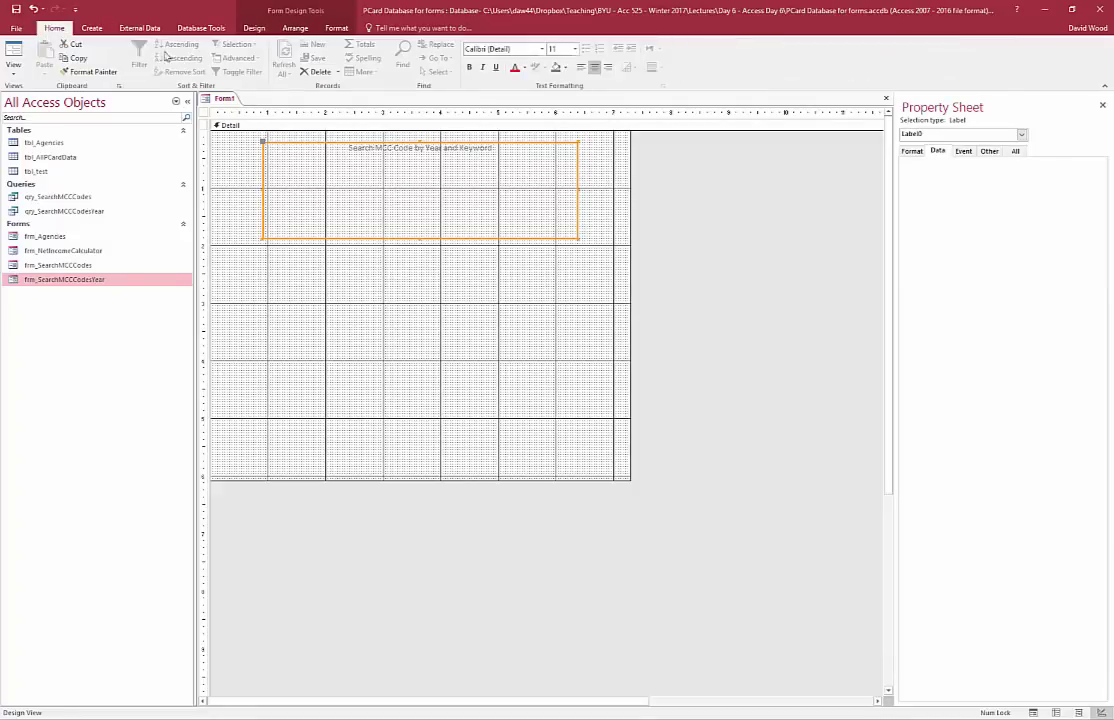
{"action": "left_click", "coordinate": [524, 68]}
{"action": "left_click", "coordinate": [585, 143]}
{"action": "left_click", "coordinate": [575, 48]}
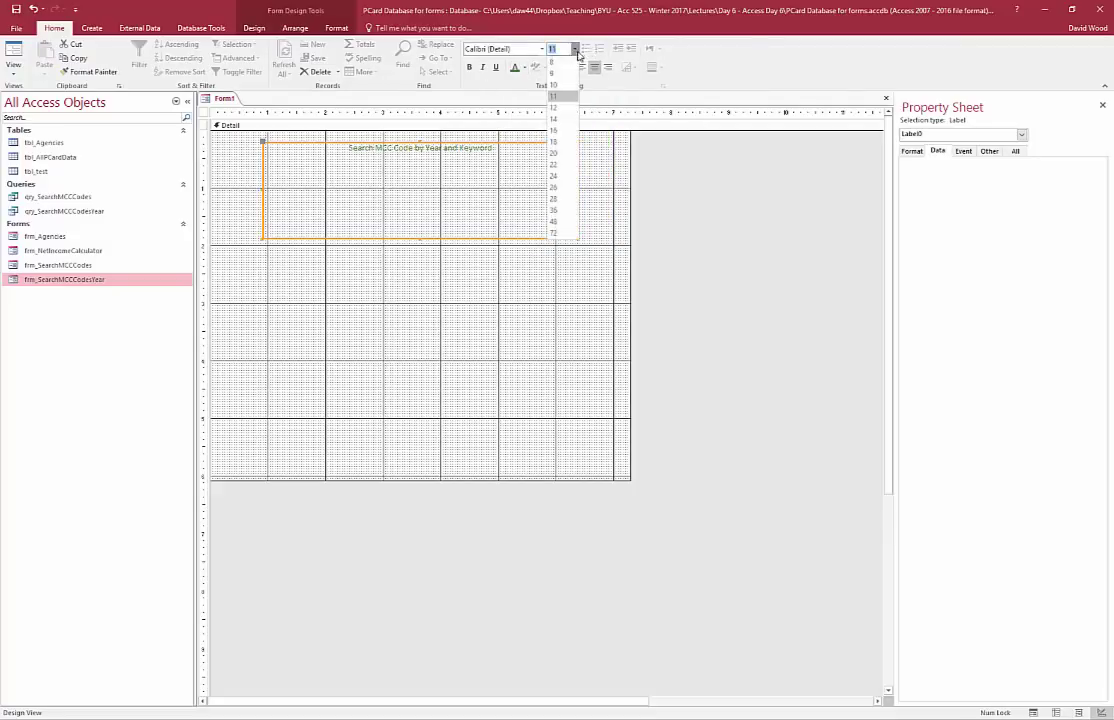
{"action": "left_click", "coordinate": [555, 166]}
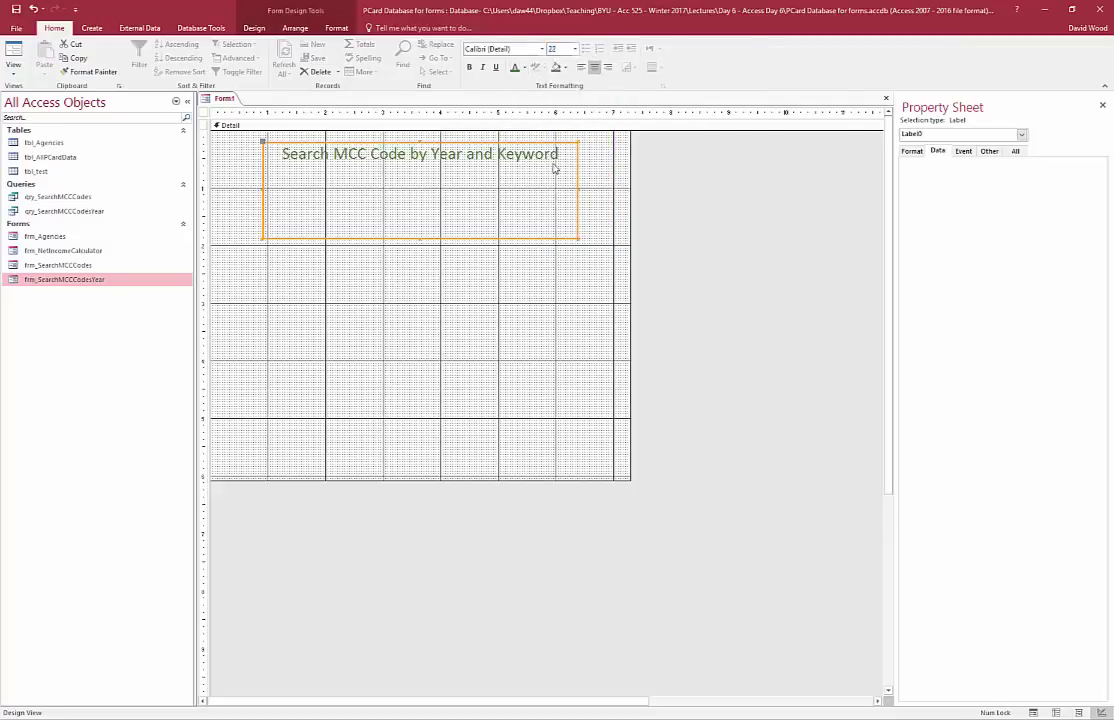
{"action": "left_click", "coordinate": [575, 48]}
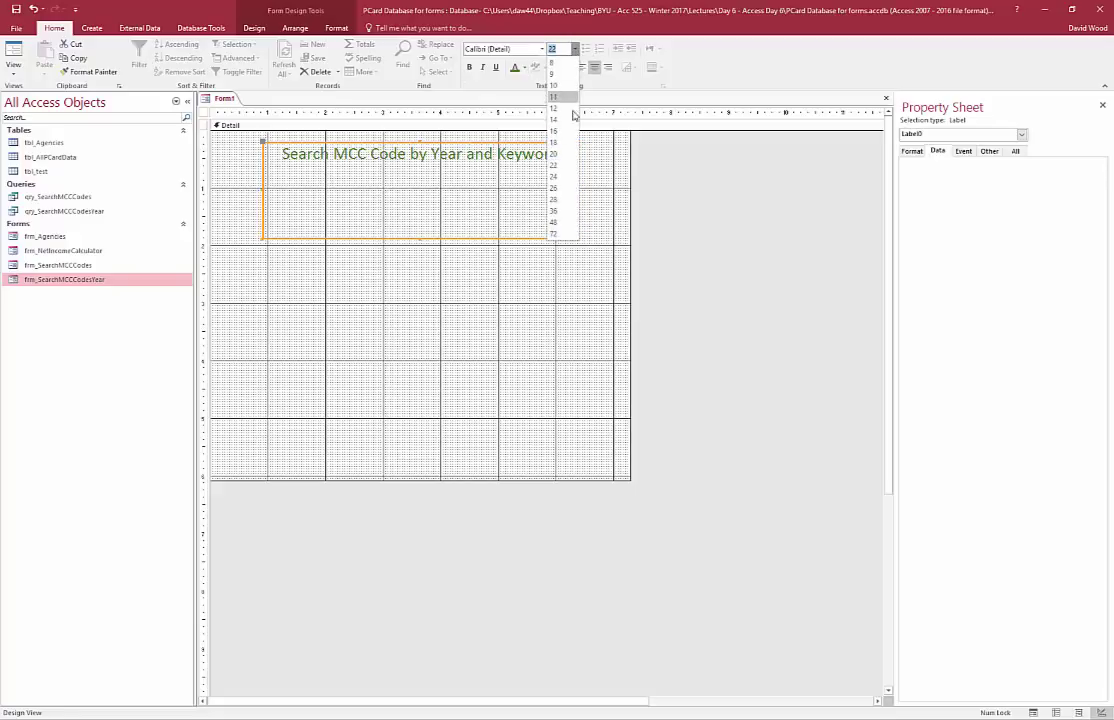
{"action": "left_click", "coordinate": [555, 210]}
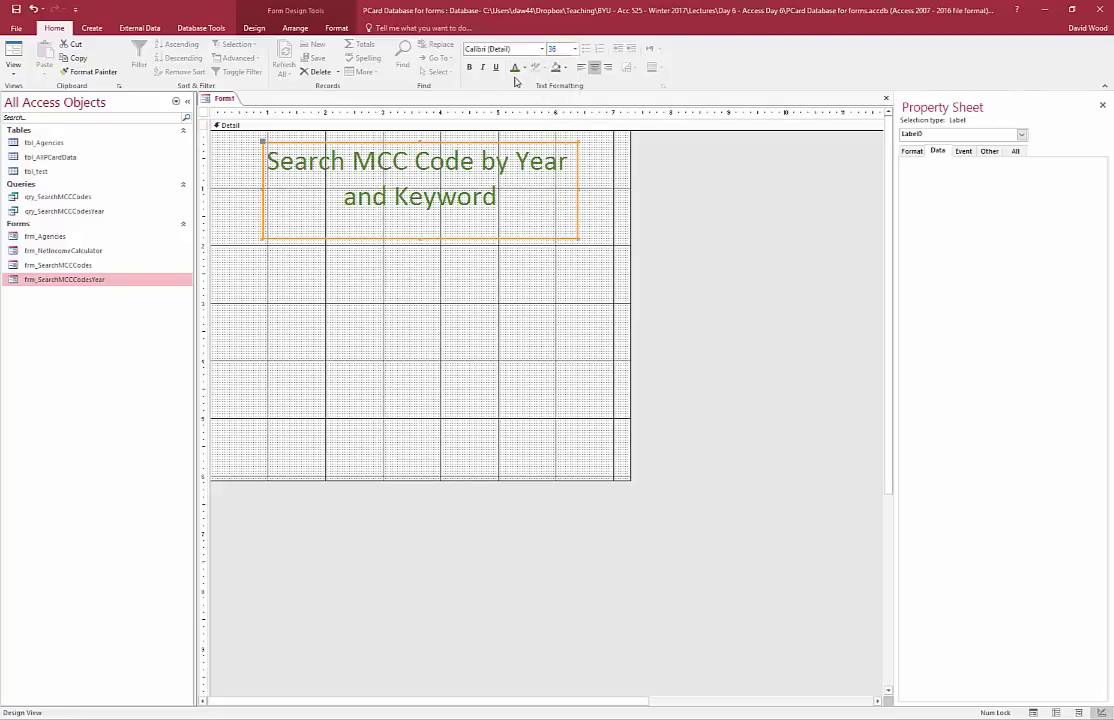
{"action": "left_click", "coordinate": [469, 67]}
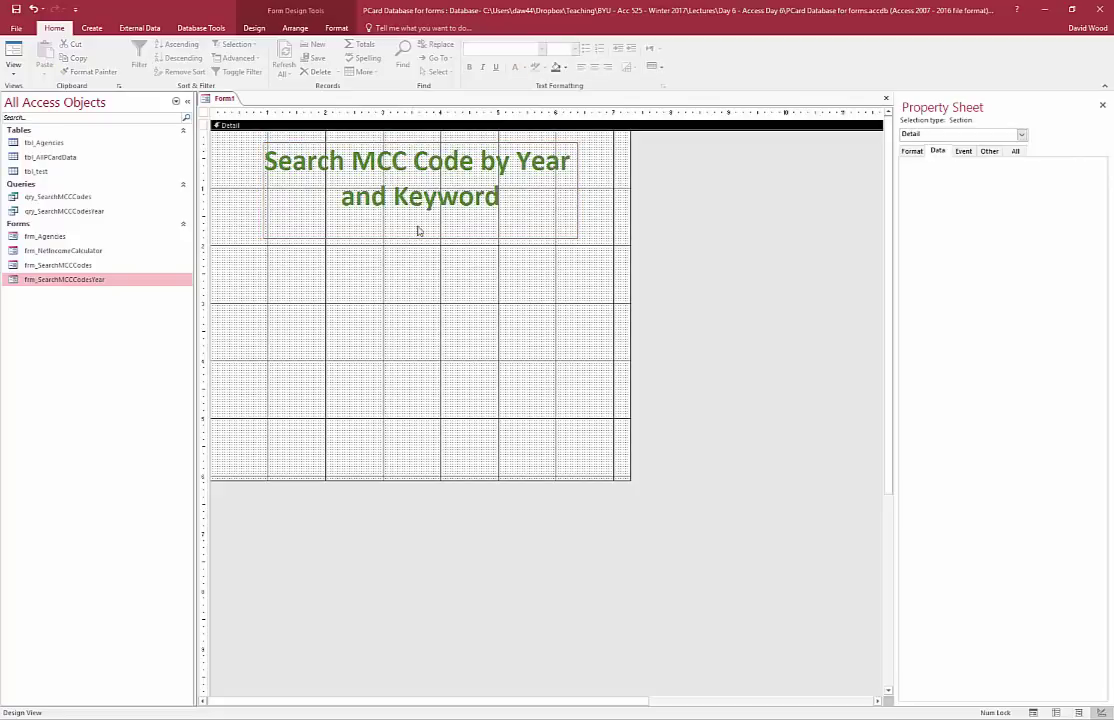
{"action": "left_click_drag", "start_coordinate": [419, 238], "coordinate": [425, 213]}
{"action": "left_click", "coordinate": [400, 265]}
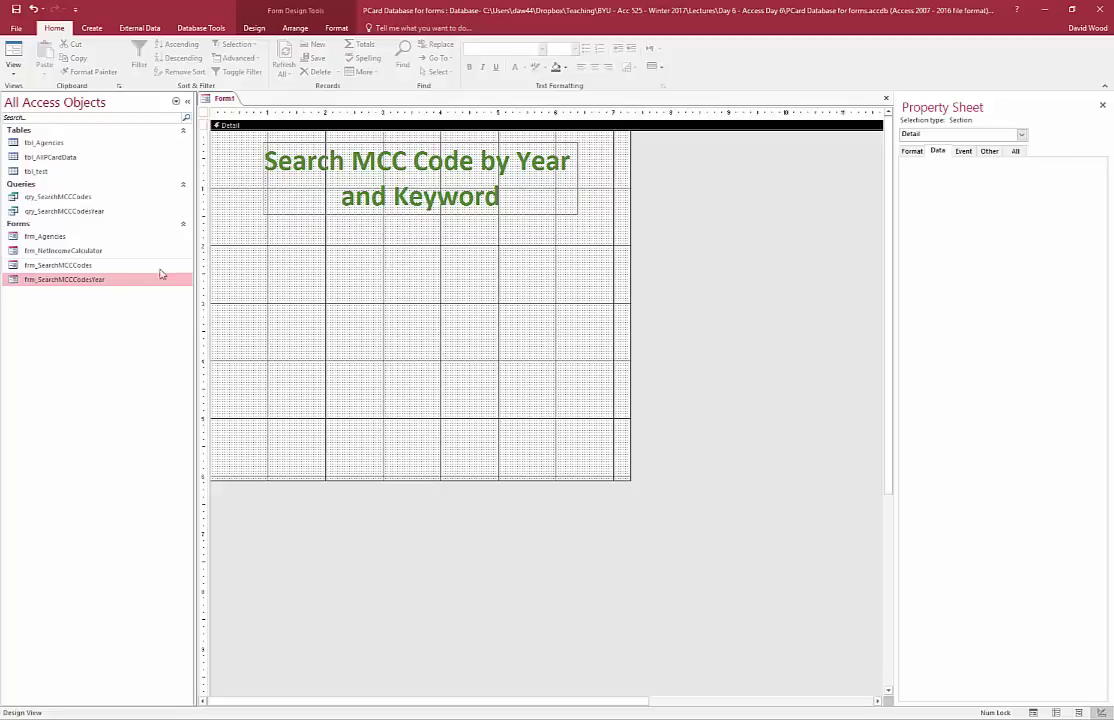
- Open frm_SearchMCCCodesYear for reference, then return to Form1's design
{"action": "double_click", "coordinate": [104, 280]}
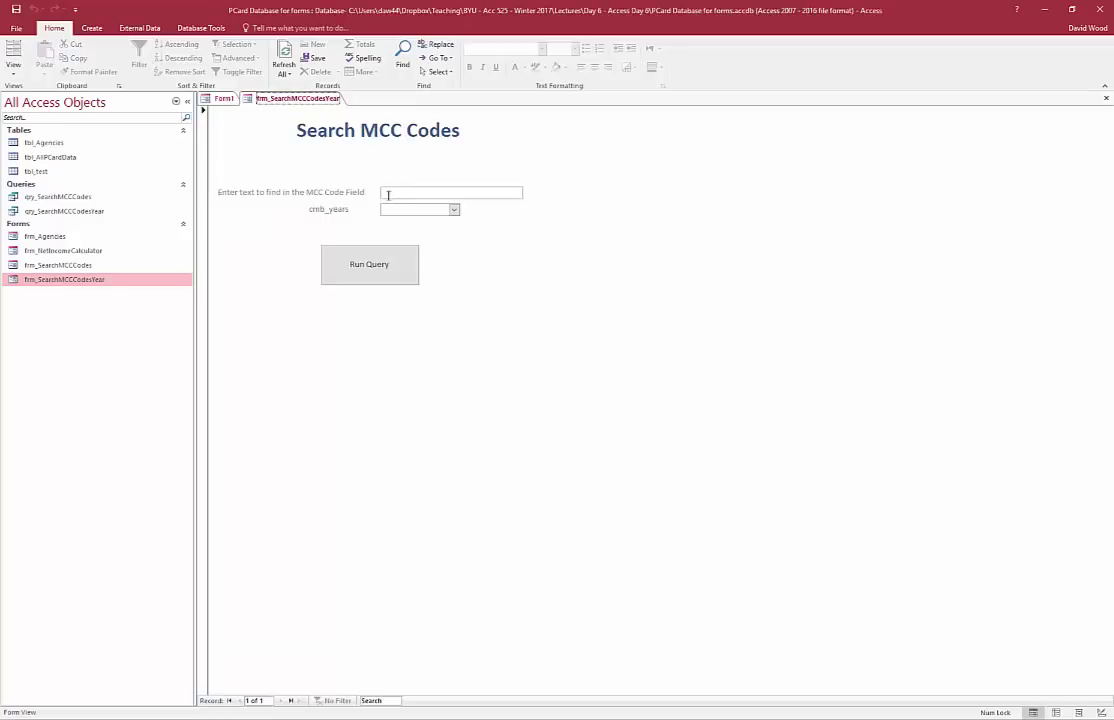
{"action": "left_click", "coordinate": [221, 99]}
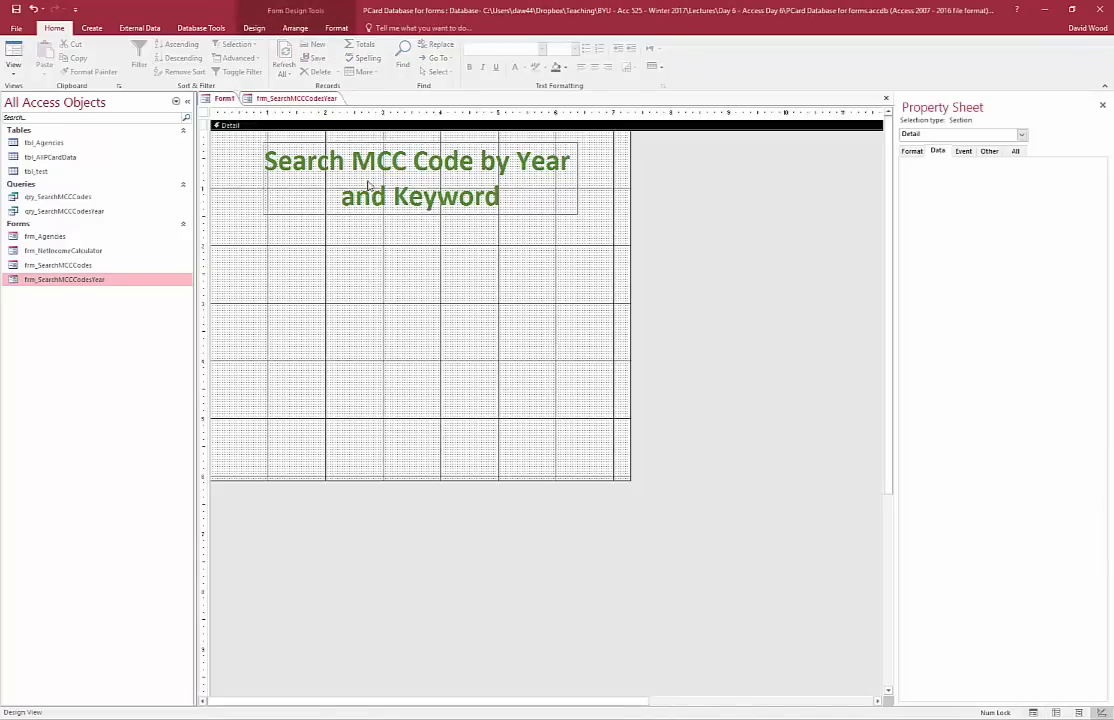
{"action": "left_click", "coordinate": [257, 29]}
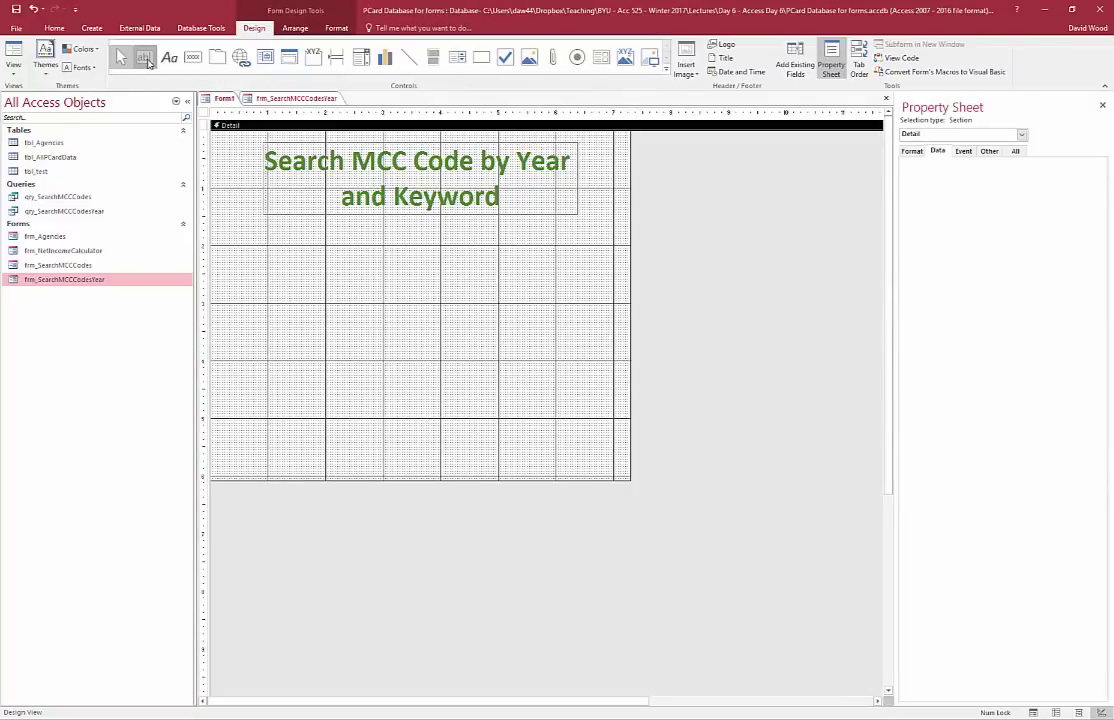
{"action": "left_click", "coordinate": [145, 58]}
- Draw a text box labelled 'Enter Keyword to search in MCC Field' and resize label and box
{"action": "left_click_drag", "start_coordinate": [423, 247], "coordinate": [576, 260]}
{"action": "left_click", "coordinate": [360, 251]}
{"action": "double_click", "coordinate": [358, 251]}
{"action": "type", "text": "Enter Keyword"}
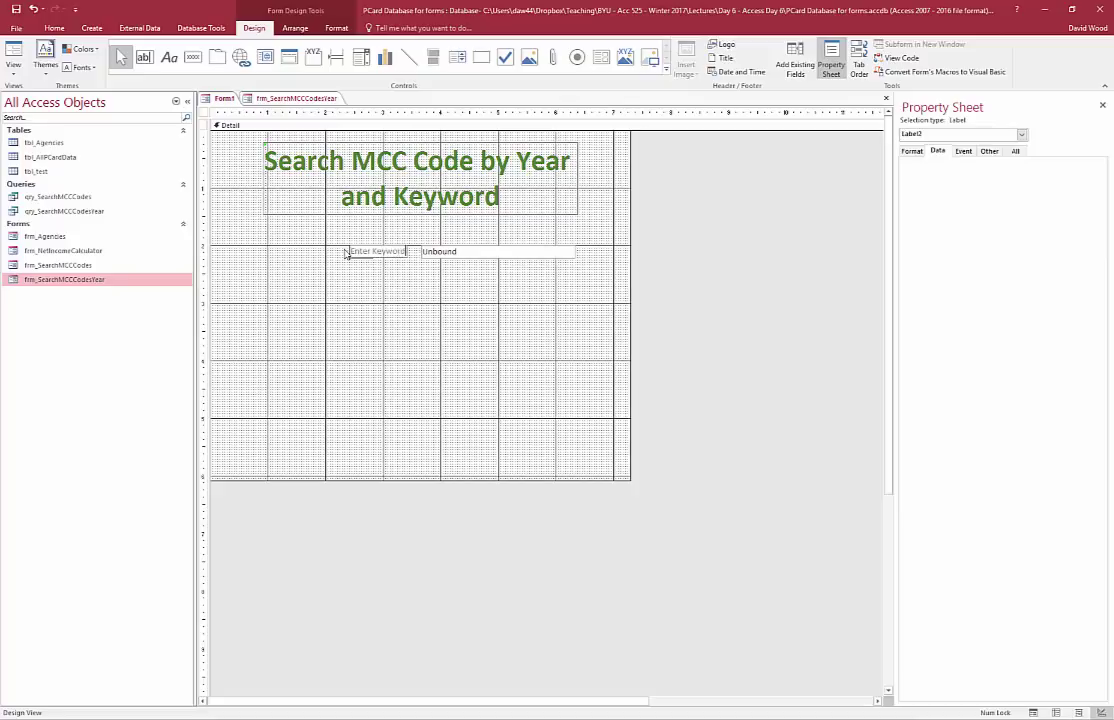
{"action": "type", "text": " to search in MCC Field"}
{"action": "key", "text": "Return"}
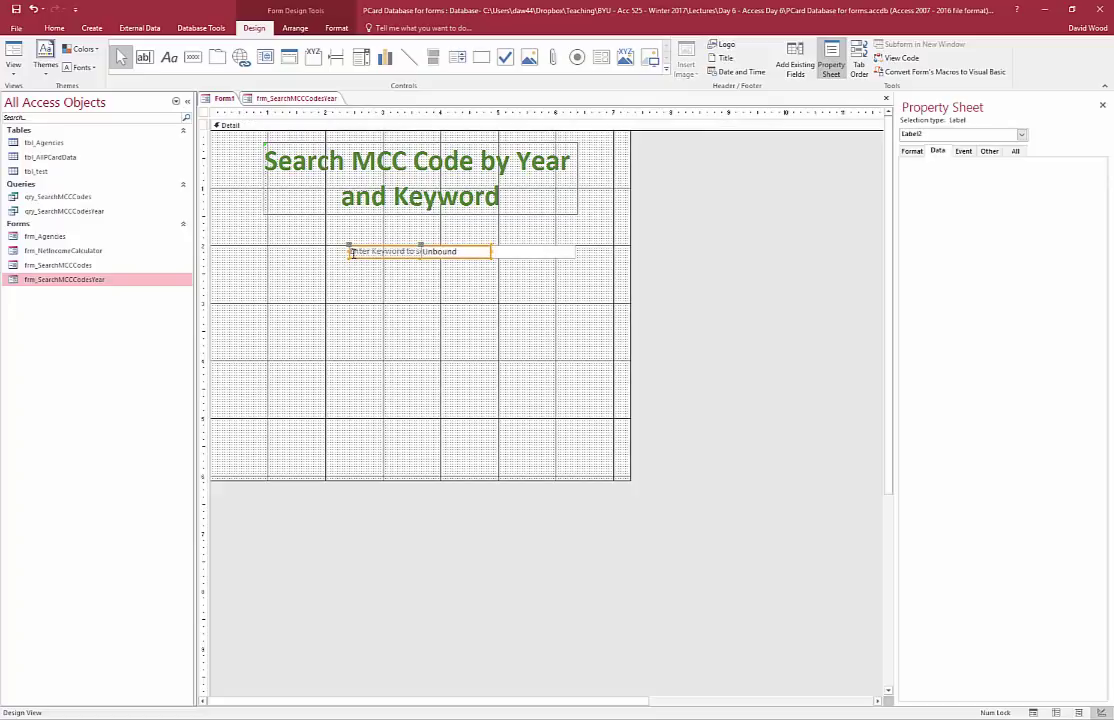
{"action": "left_click_drag", "start_coordinate": [349, 251], "coordinate": [250, 252]}
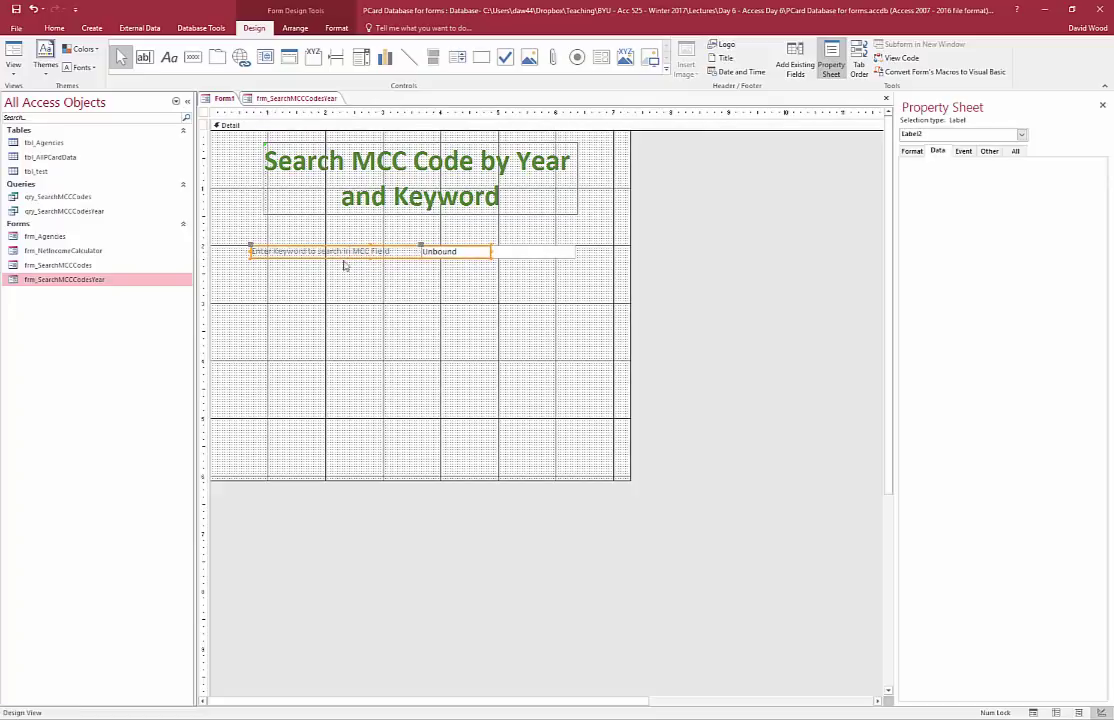
{"action": "left_click_drag", "start_coordinate": [493, 256], "coordinate": [415, 251]}
{"action": "left_click", "coordinate": [567, 256]}
{"action": "left_click_drag", "start_coordinate": [576, 251], "coordinate": [594, 251]}
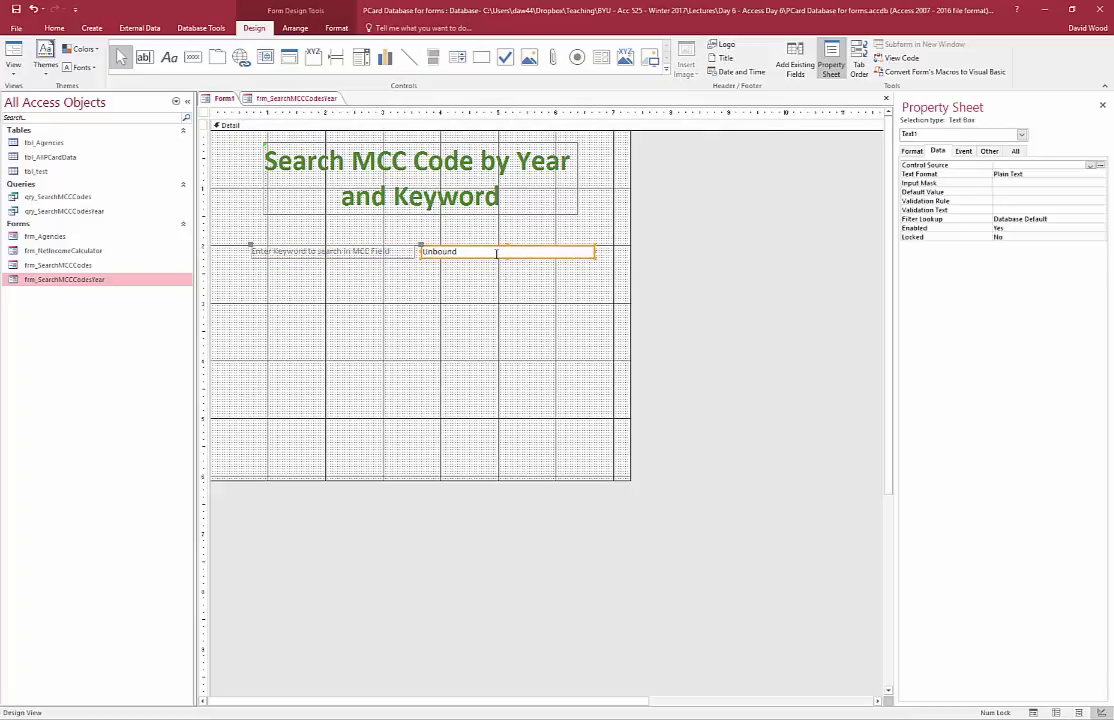
- Name the text box txt_EnteredMCCCode in the Property Sheet's All tab
{"action": "left_click", "coordinate": [1016, 151]}
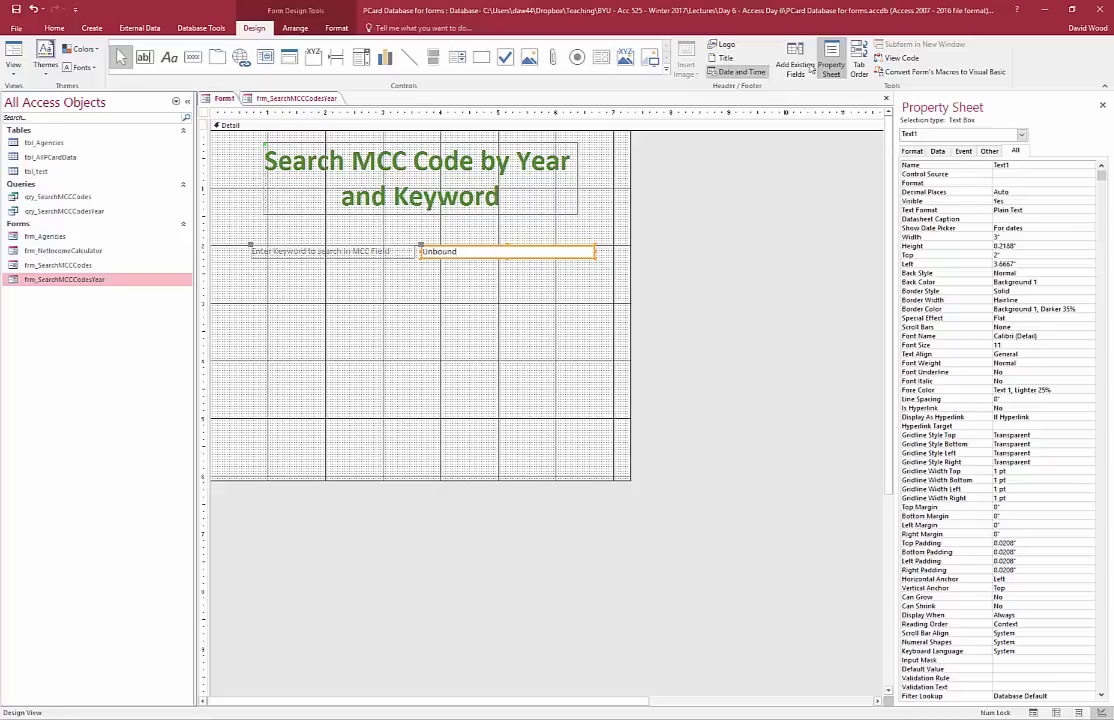
{"action": "left_click", "coordinate": [833, 62]}
{"action": "left_click", "coordinate": [833, 62]}
{"action": "left_click", "coordinate": [1032, 165]}
{"action": "key", "text": "BackSpace"}
{"action": "key", "text": "BackSpace"}
{"action": "key", "text": "BackSpace"}
{"action": "key", "text": "BackSpace"}
{"action": "key", "text": "BackSpace"}
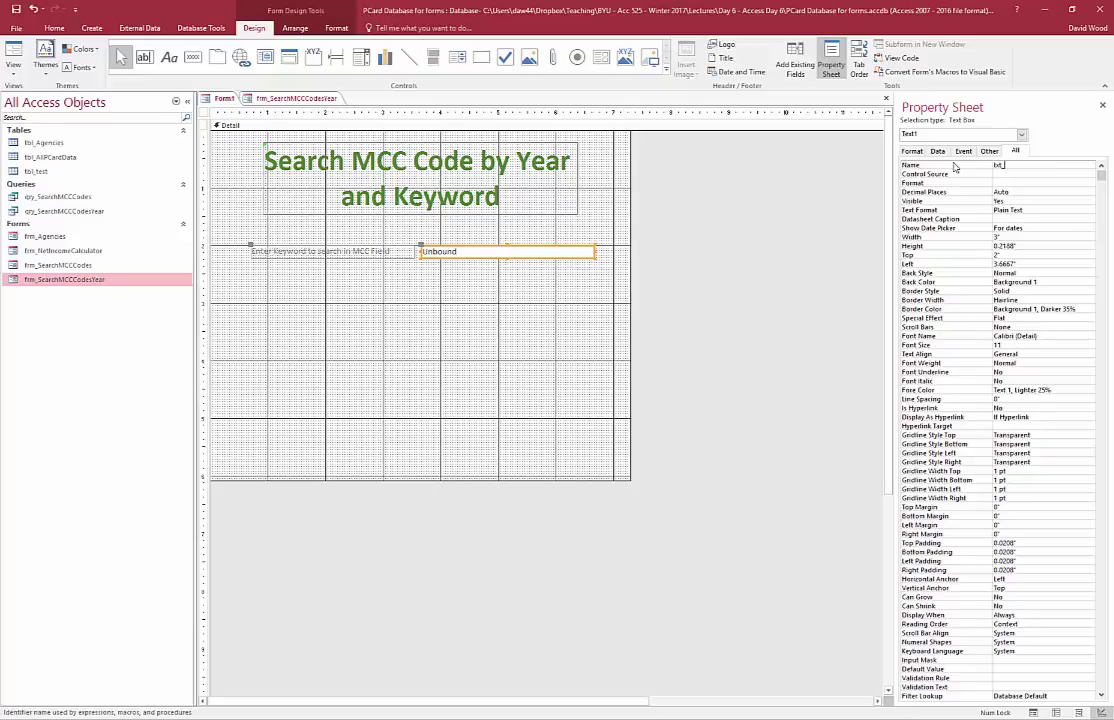
{"action": "type", "text": "txt_EnteredMCCCode"}
{"action": "left_click", "coordinate": [718, 195]}
{"action": "left_click", "coordinate": [484, 250]}
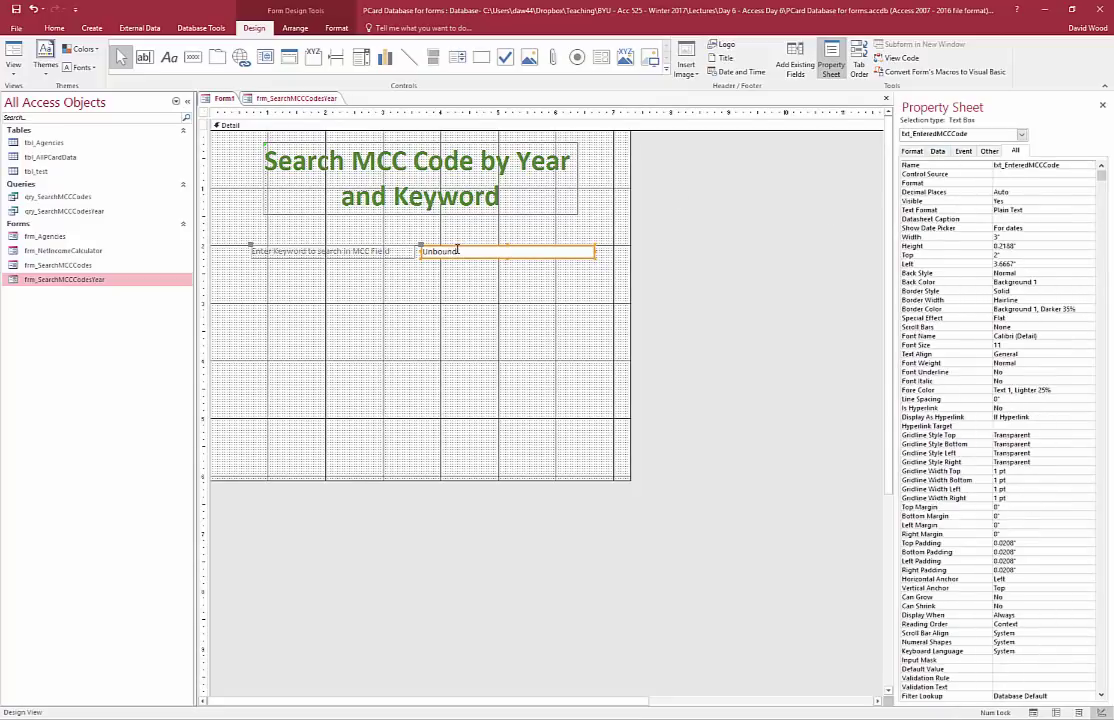
{"action": "left_click", "coordinate": [385, 252]}
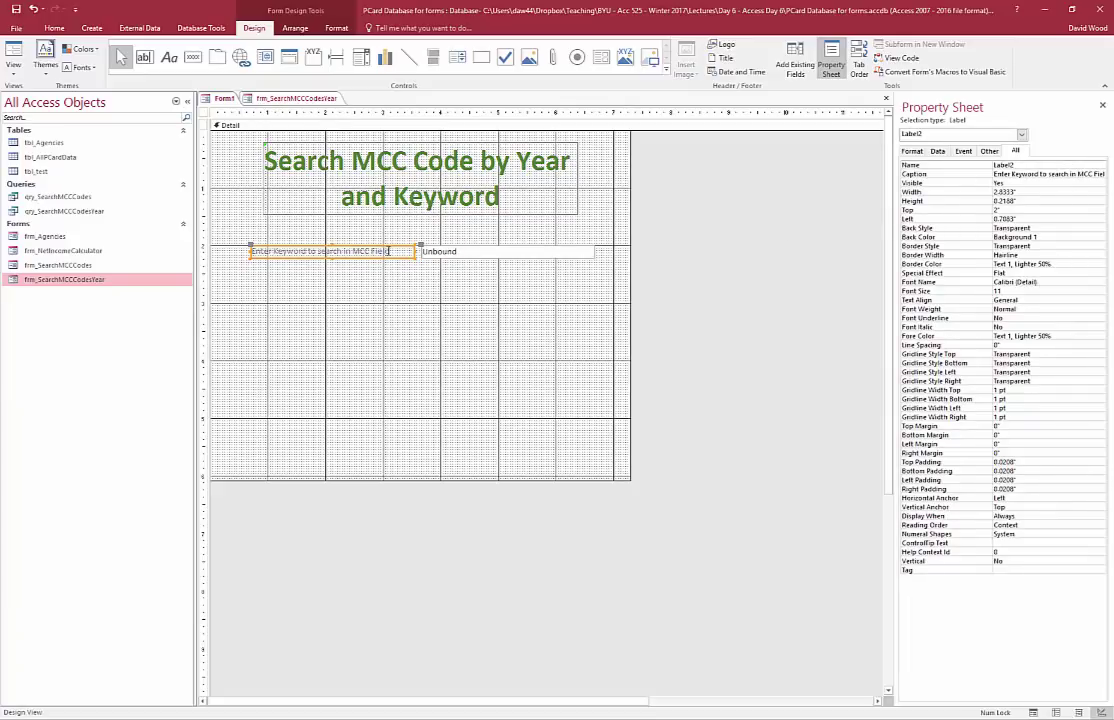
{"action": "left_click", "coordinate": [445, 253]}
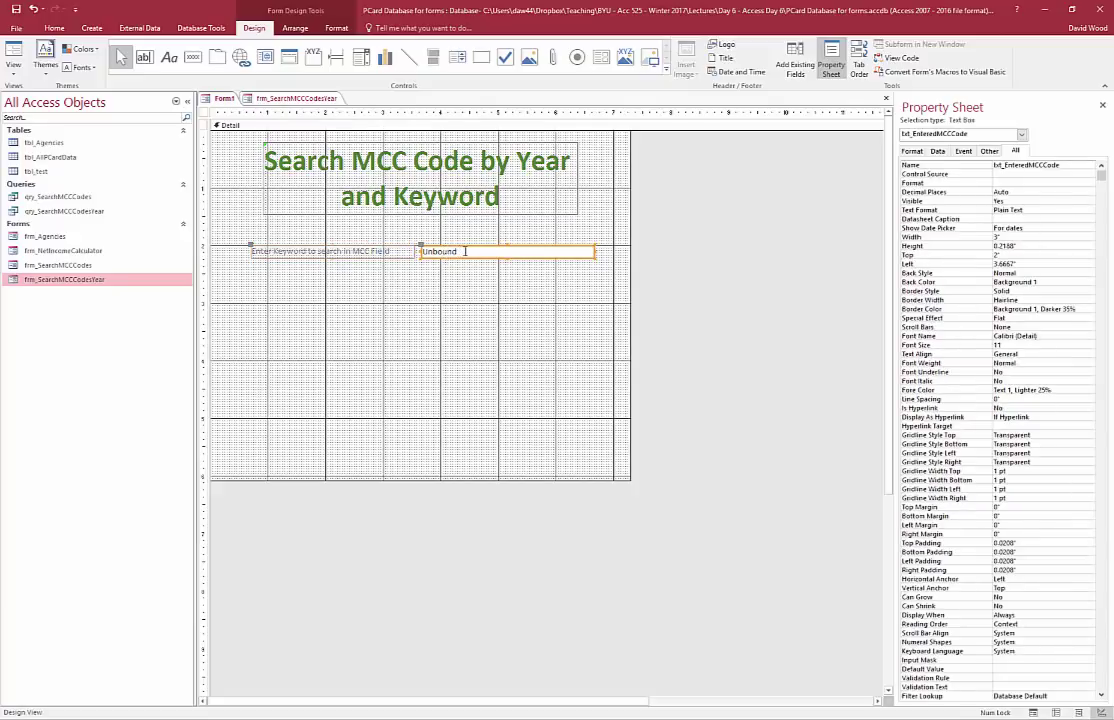
{"action": "left_click", "coordinate": [425, 283]}
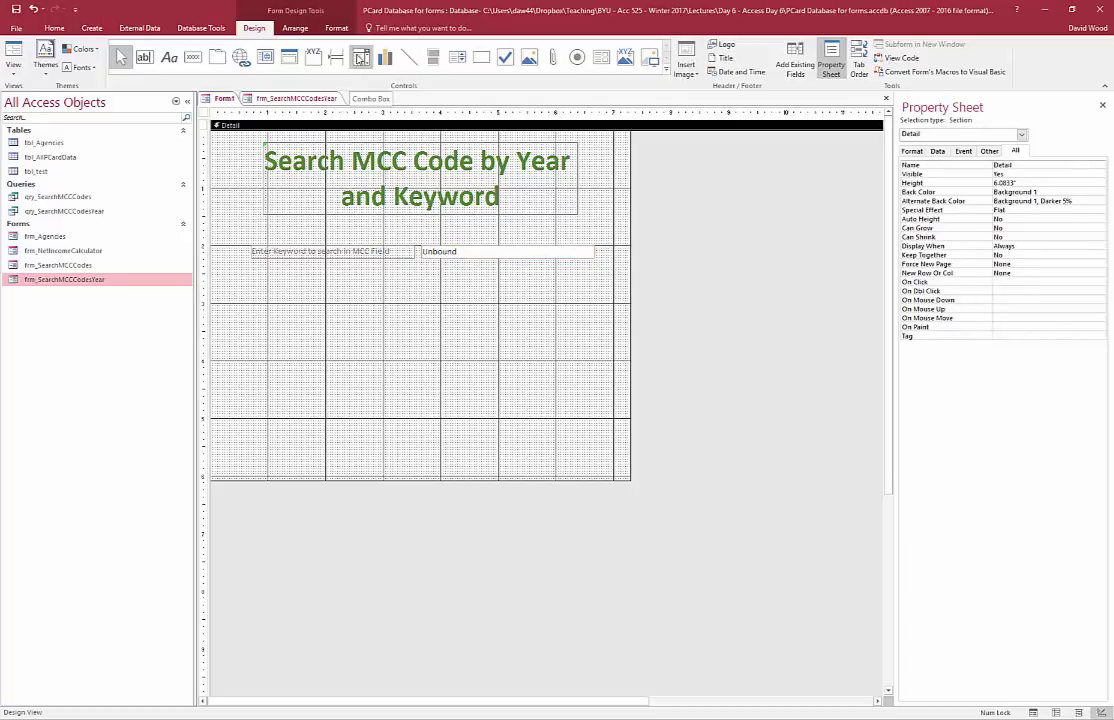
- Draw a combo box and choose to type its list values yourself
{"action": "left_click", "coordinate": [361, 57]}
{"action": "left_click_drag", "start_coordinate": [423, 265], "coordinate": [494, 271]}
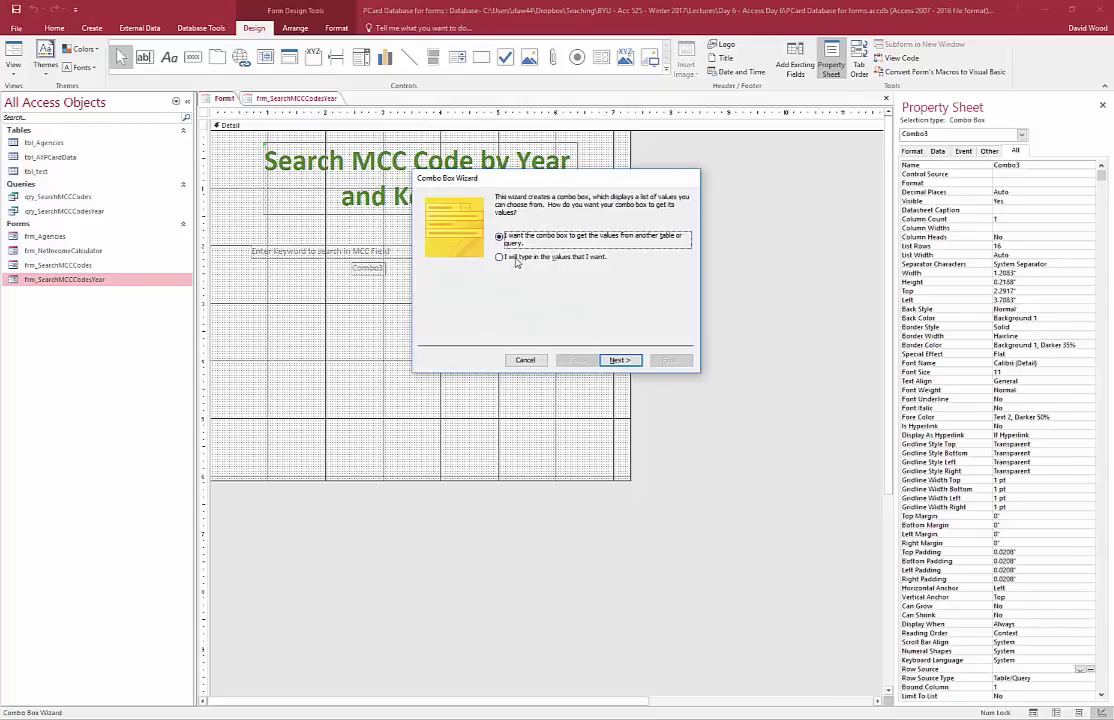
{"action": "left_click", "coordinate": [515, 258]}
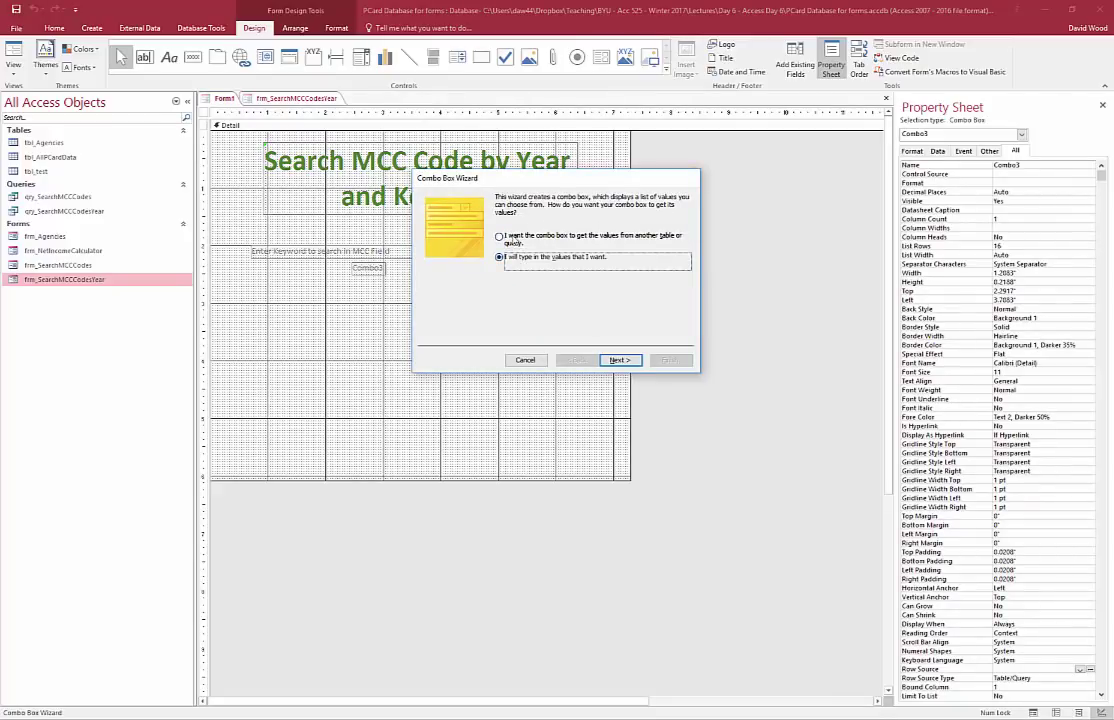
{"action": "left_click", "coordinate": [618, 360]}
- Enter the years 2010, 2011, 2012, 2013, 2014 and 2015 as the combo's values
{"action": "left_click", "coordinate": [462, 266]}
{"action": "type", "text": "2010"}
{"action": "key", "text": "Return"}
{"action": "type", "text": "2"}
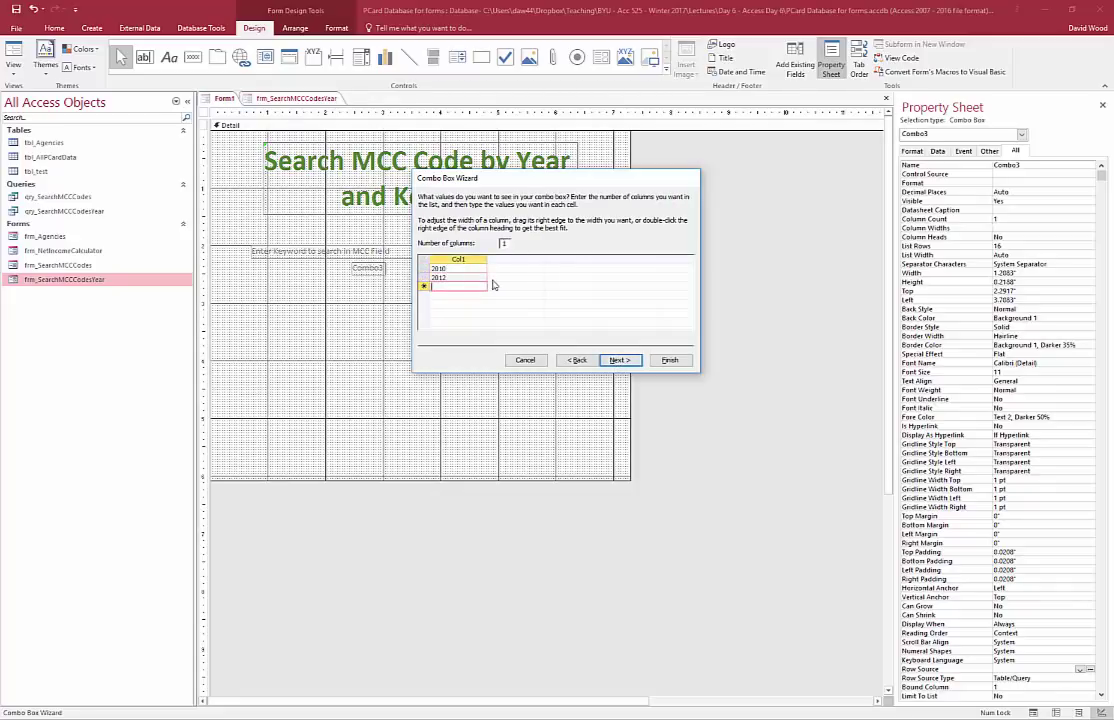
{"action": "type", "text": "011"}
{"action": "key", "text": "Return"}
{"action": "type", "text": "2012"}
{"action": "key", "text": "Return"}
{"action": "type", "text": "2013"}
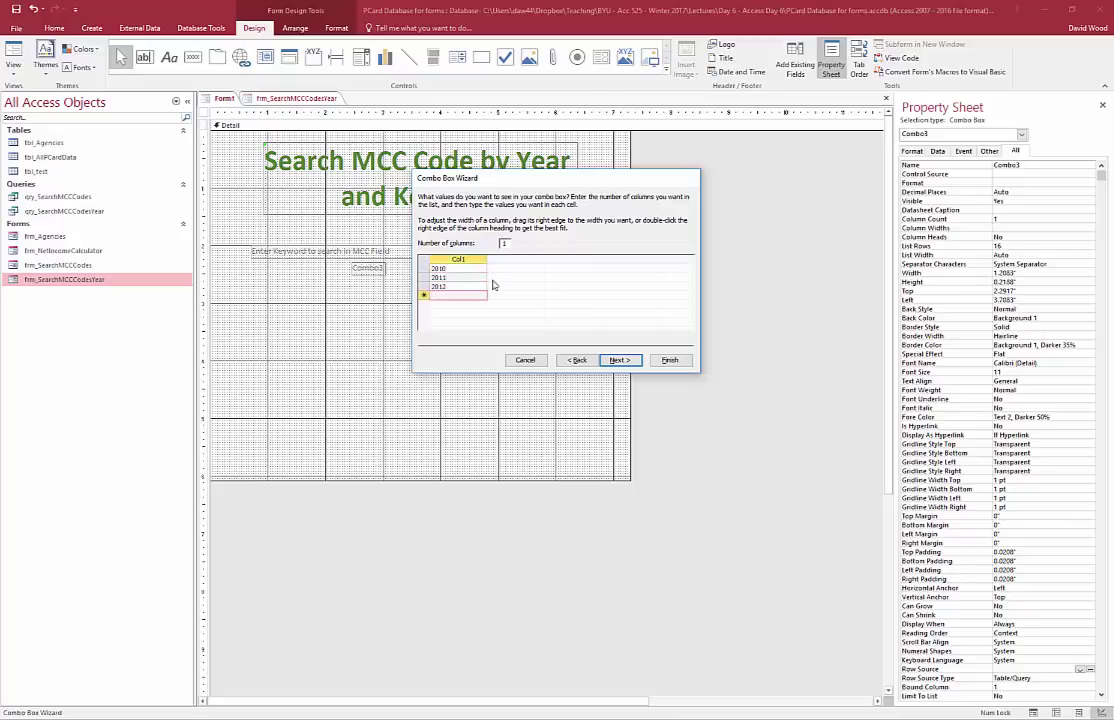
{"action": "key", "text": "Return"}
{"action": "type", "text": "2014"}
{"action": "key", "text": "Return"}
{"action": "type", "text": "201"}
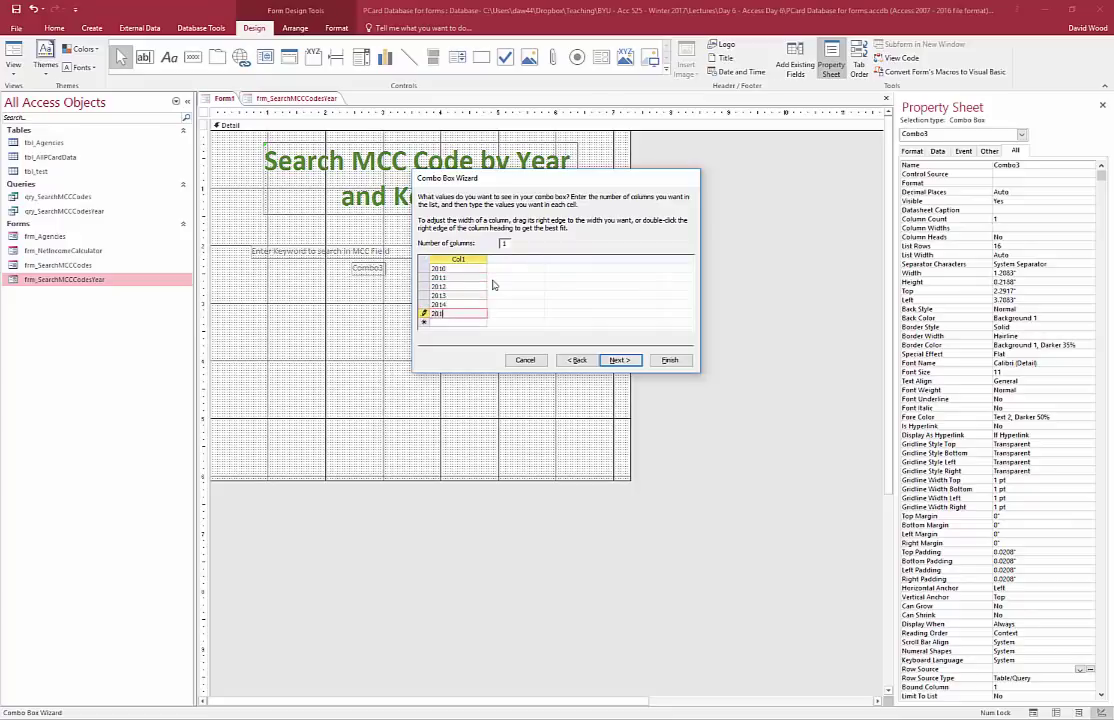
{"action": "type", "text": "5"}
{"action": "key", "text": "Up"}
{"action": "key", "text": "Up"}
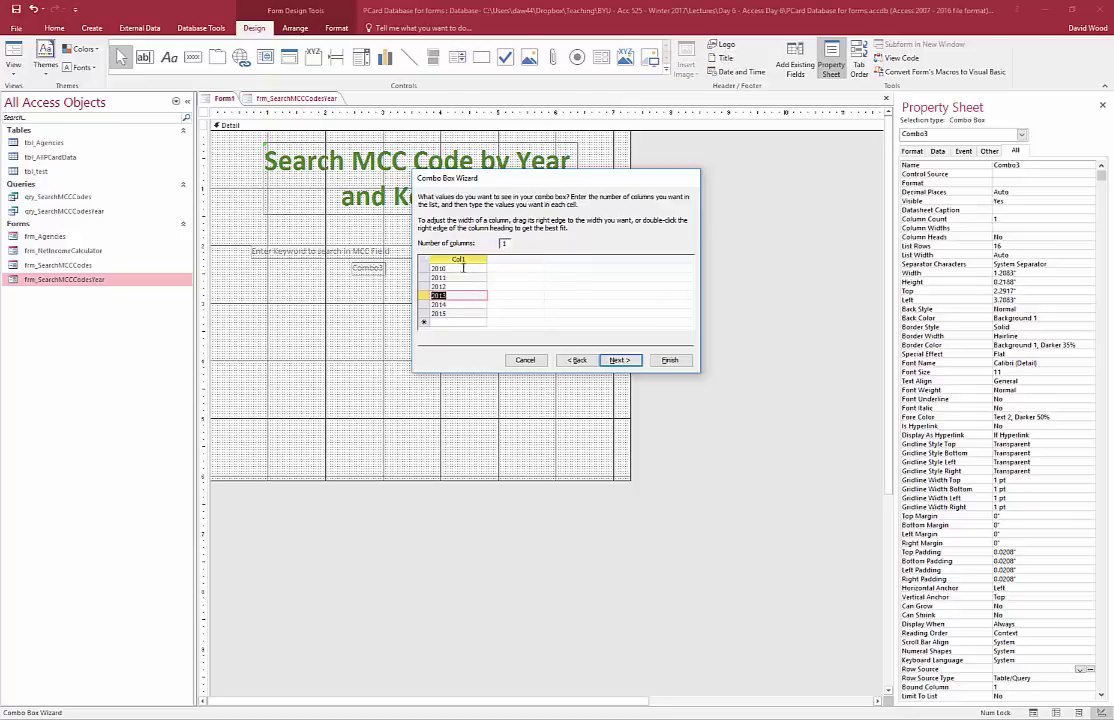
- Finish the combo box wizard with the label cmb_Year
{"action": "left_click", "coordinate": [619, 358]}
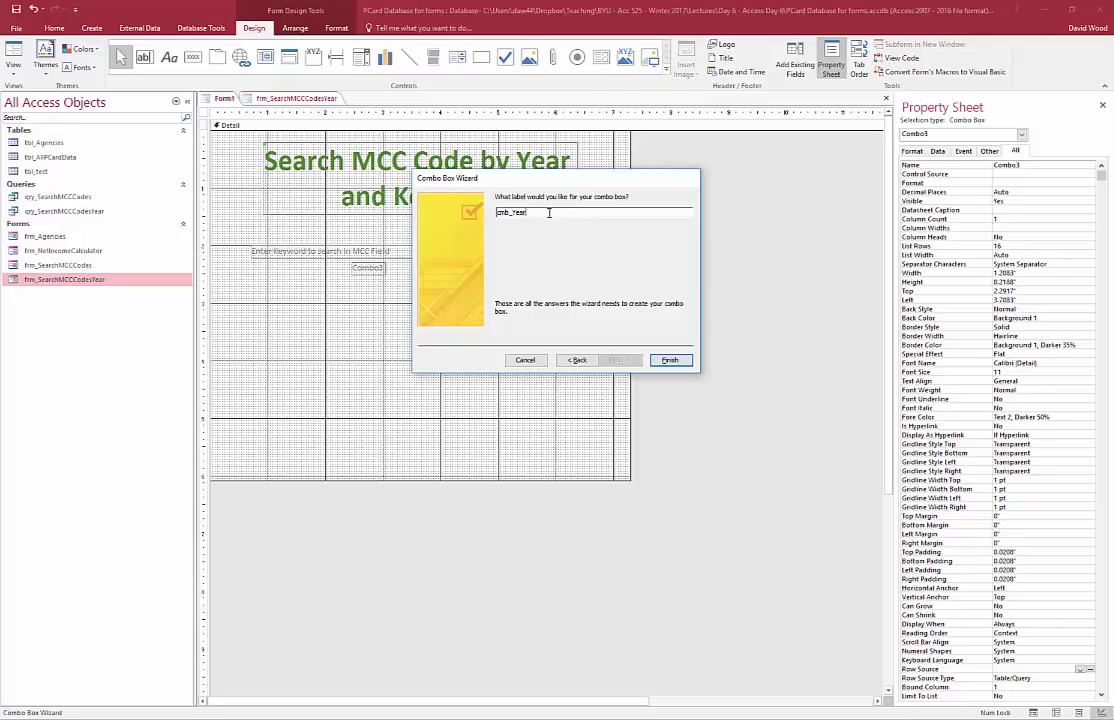
{"action": "left_click", "coordinate": [669, 359]}
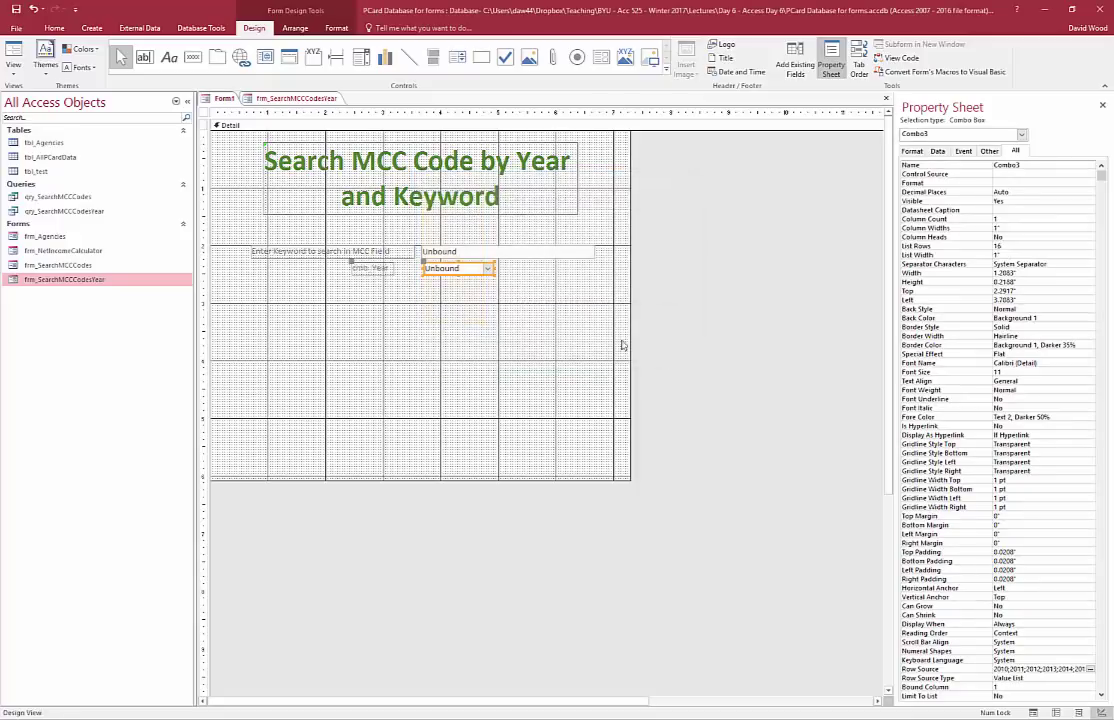
{"action": "left_click", "coordinate": [375, 270]}
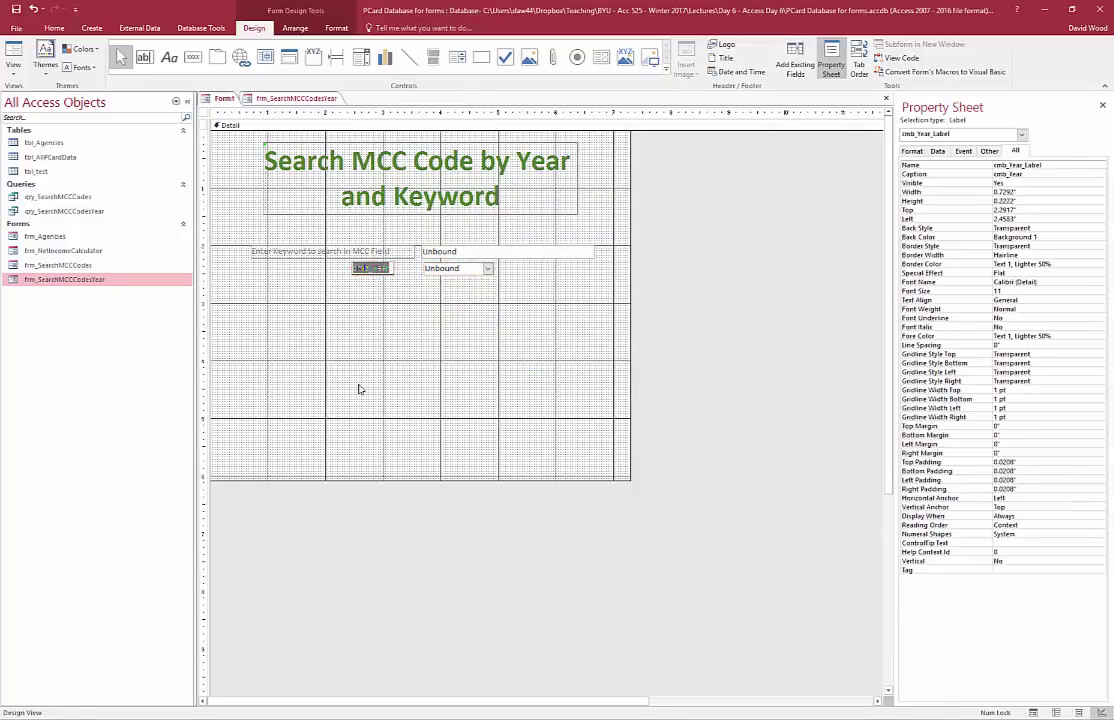
- Recaption the year label 'Please enter the year:' and resize it to end before the combo
{"action": "type", "text": "Please enter the year"}
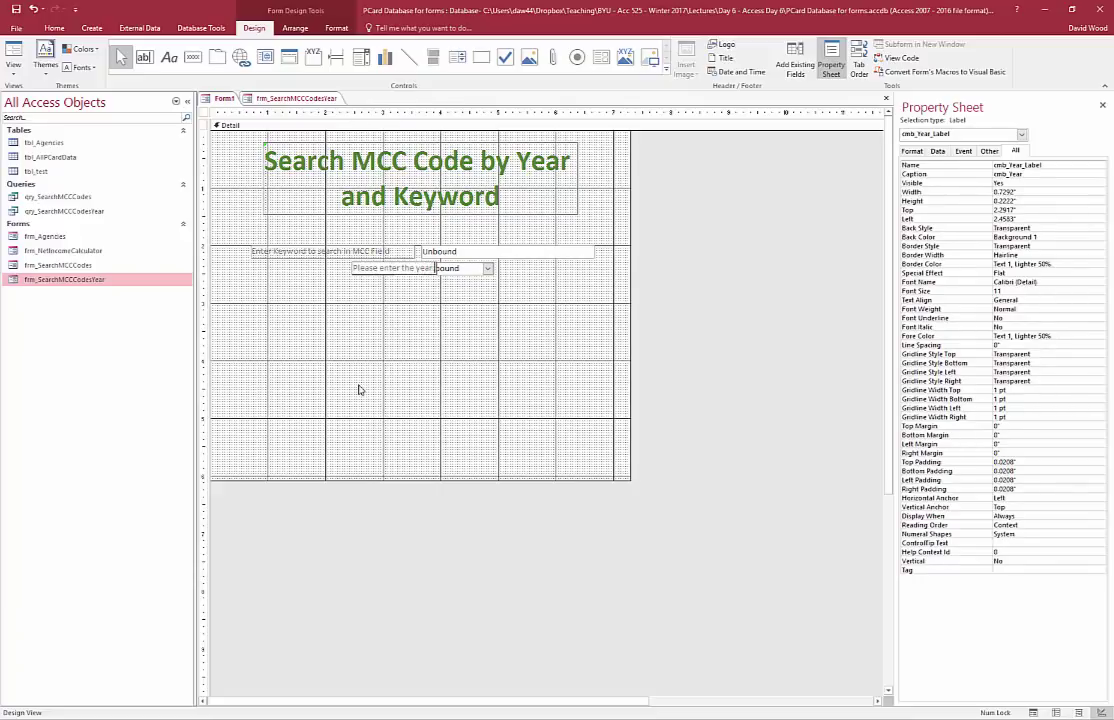
{"action": "left_click", "coordinate": [364, 270]}
{"action": "left_click_drag", "start_coordinate": [364, 270], "coordinate": [250, 268]}
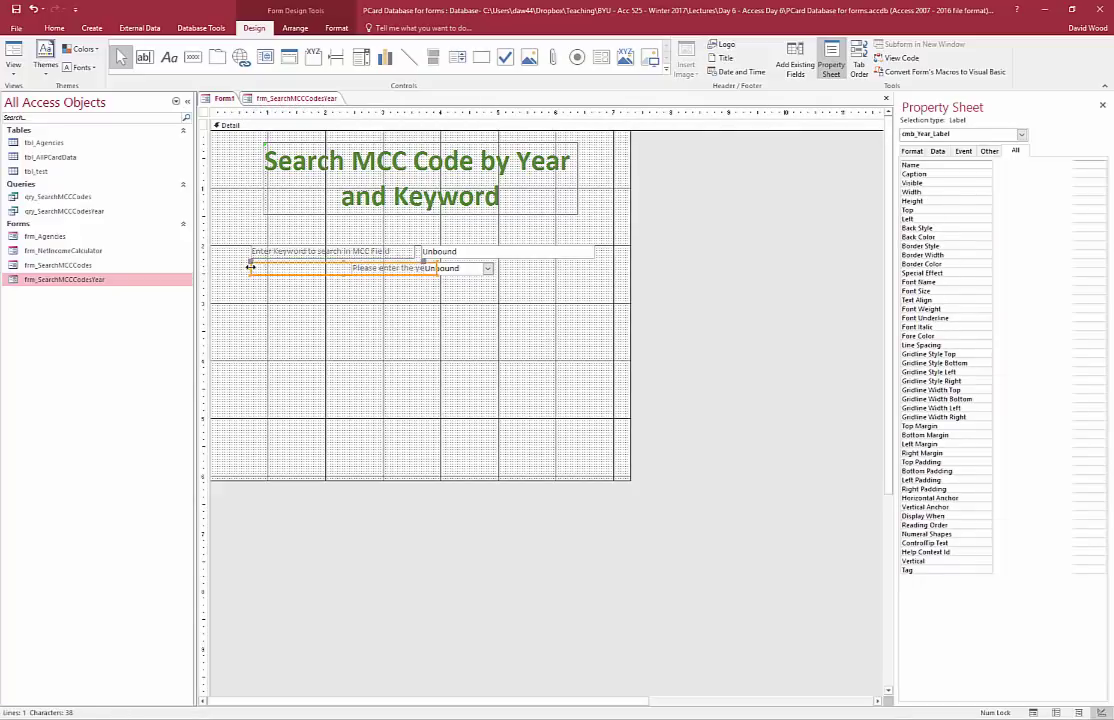
{"action": "left_click", "coordinate": [380, 290]}
{"action": "left_click_drag", "start_coordinate": [404, 268], "coordinate": [403, 268]}
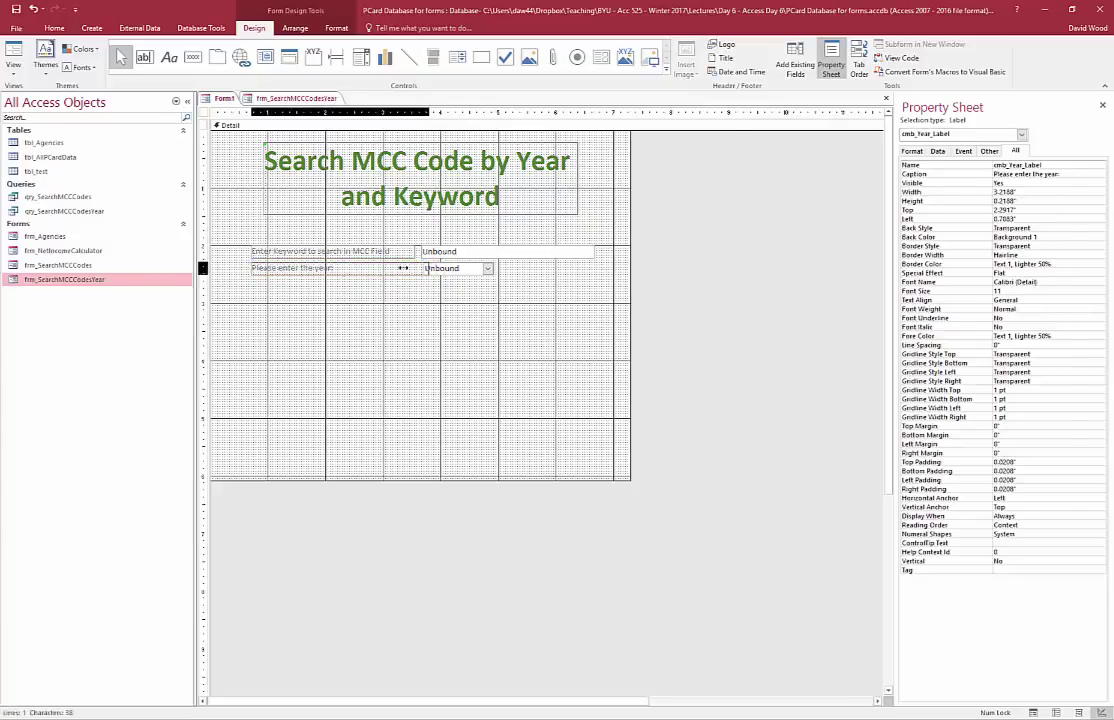
{"action": "left_click", "coordinate": [937, 151]}
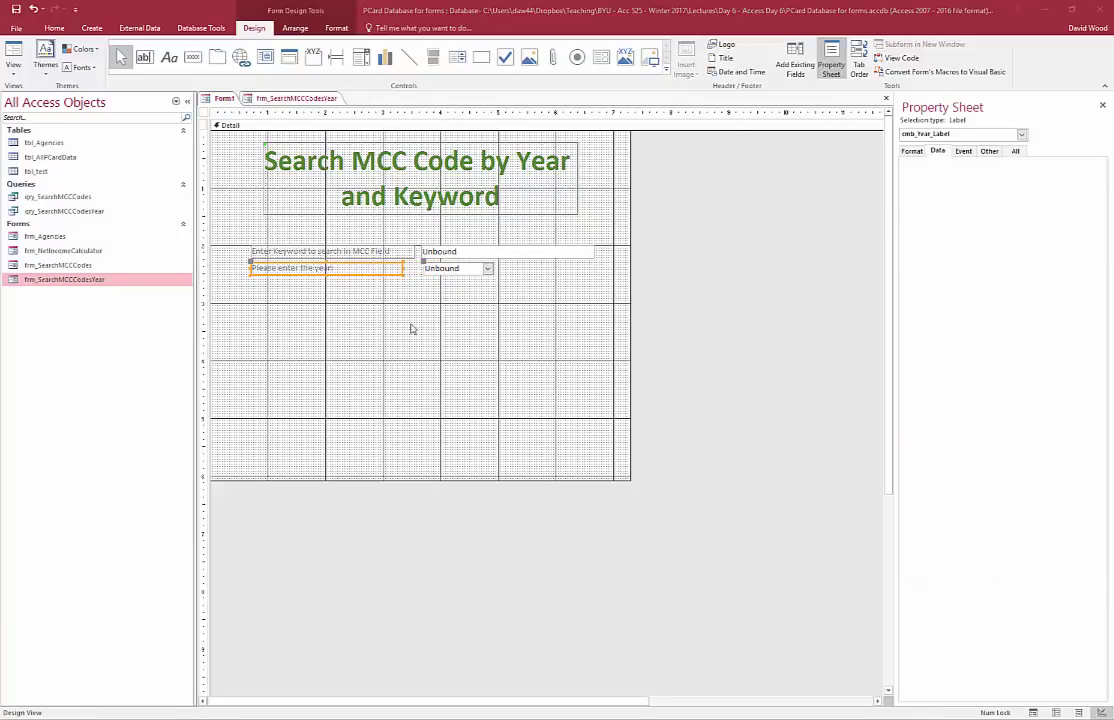
{"action": "left_click", "coordinate": [448, 272]}
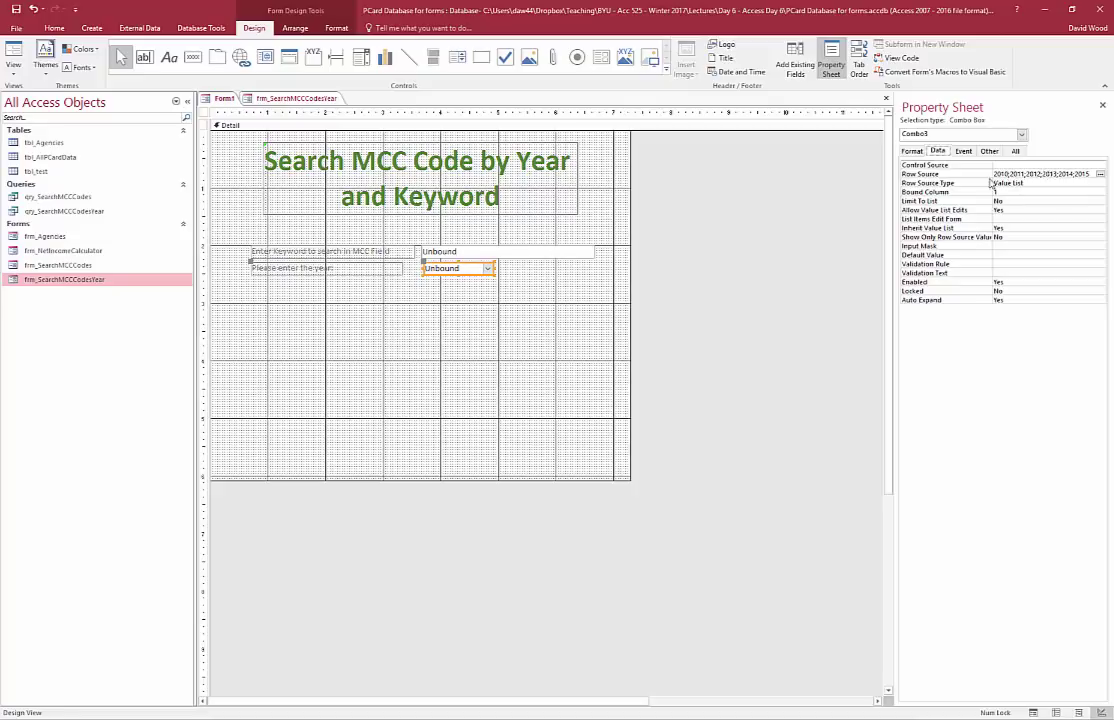
- Check the combo's 2010–2015 value list, then switch Form1 to Form view and choose 2012
{"action": "left_click", "coordinate": [1099, 175]}
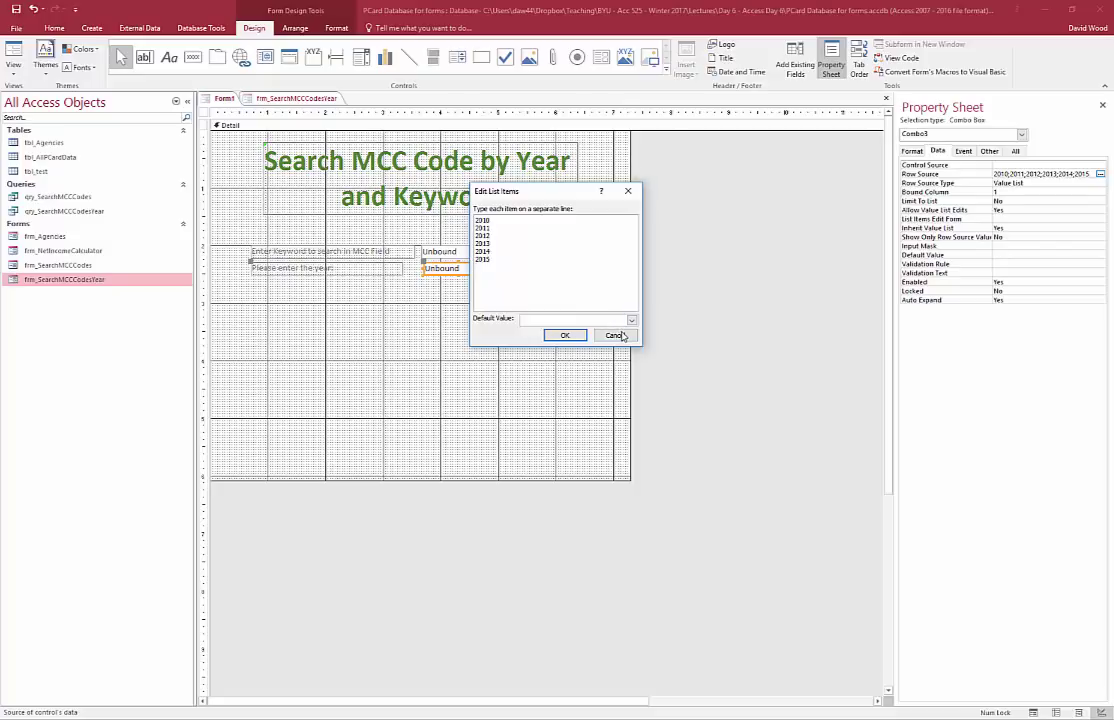
{"action": "left_click", "coordinate": [565, 335]}
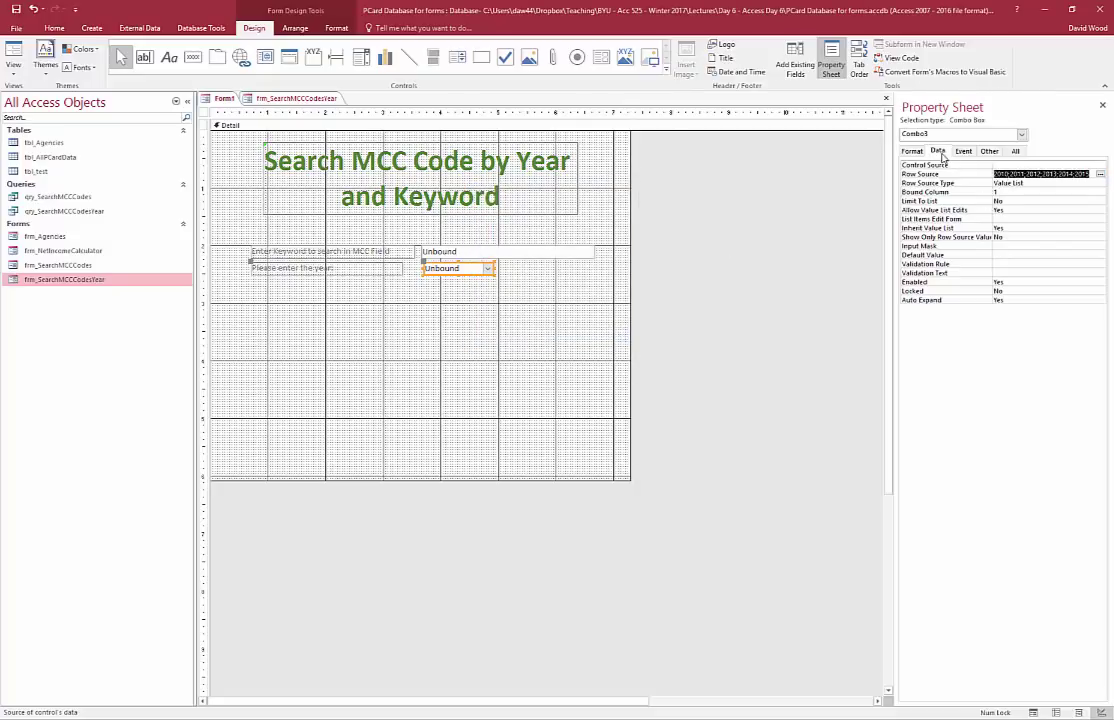
{"action": "left_click", "coordinate": [13, 55]}
{"action": "left_click", "coordinate": [486, 244]}
{"action": "left_click", "coordinate": [457, 279]}
{"action": "left_click", "coordinate": [453, 228]}
- Enter the keyword Hotel and compare Form1 with the older year search form
{"action": "type", "text": "Hotel"}
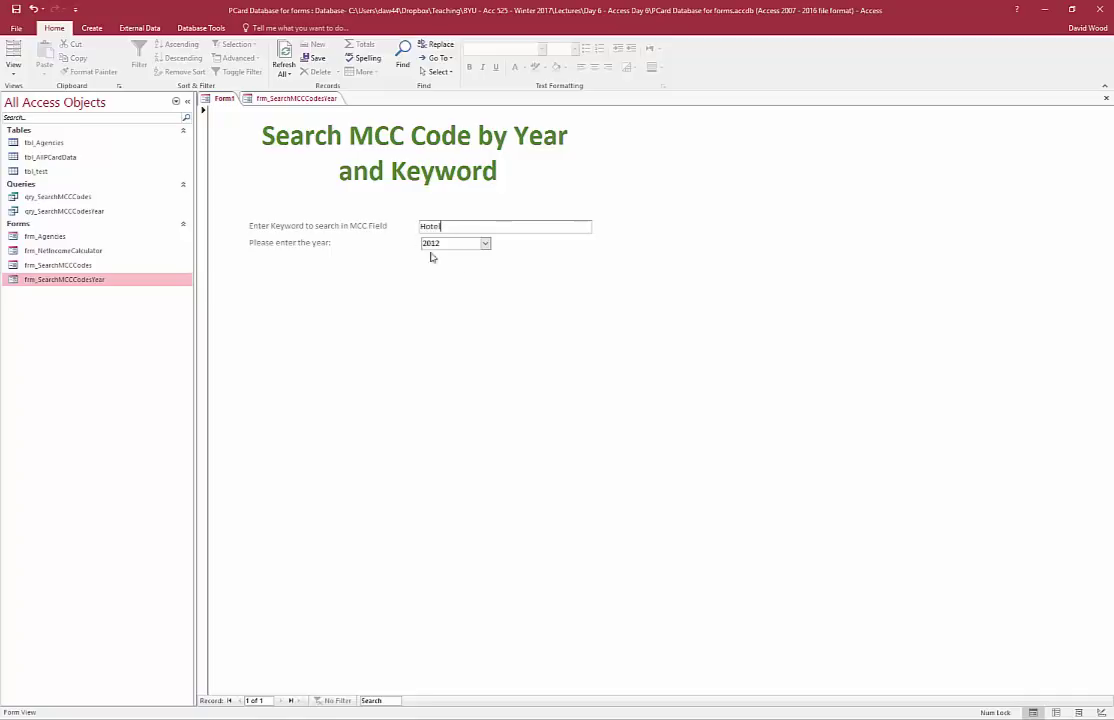
{"action": "left_click", "coordinate": [276, 100]}
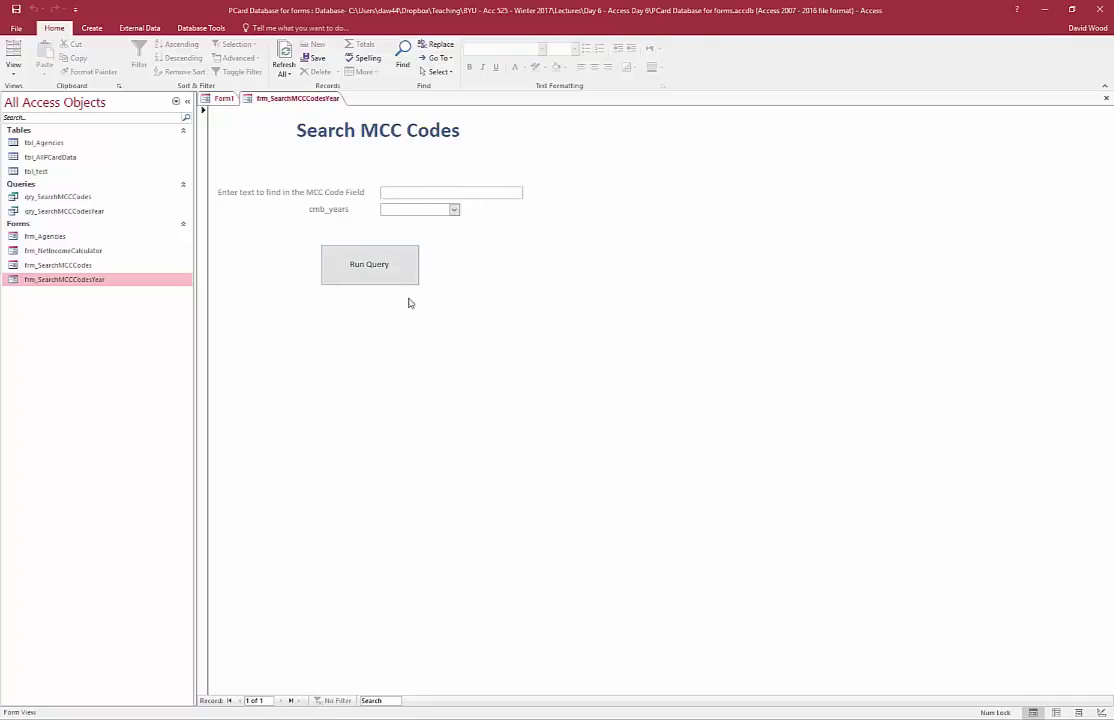
{"action": "left_click", "coordinate": [219, 99]}
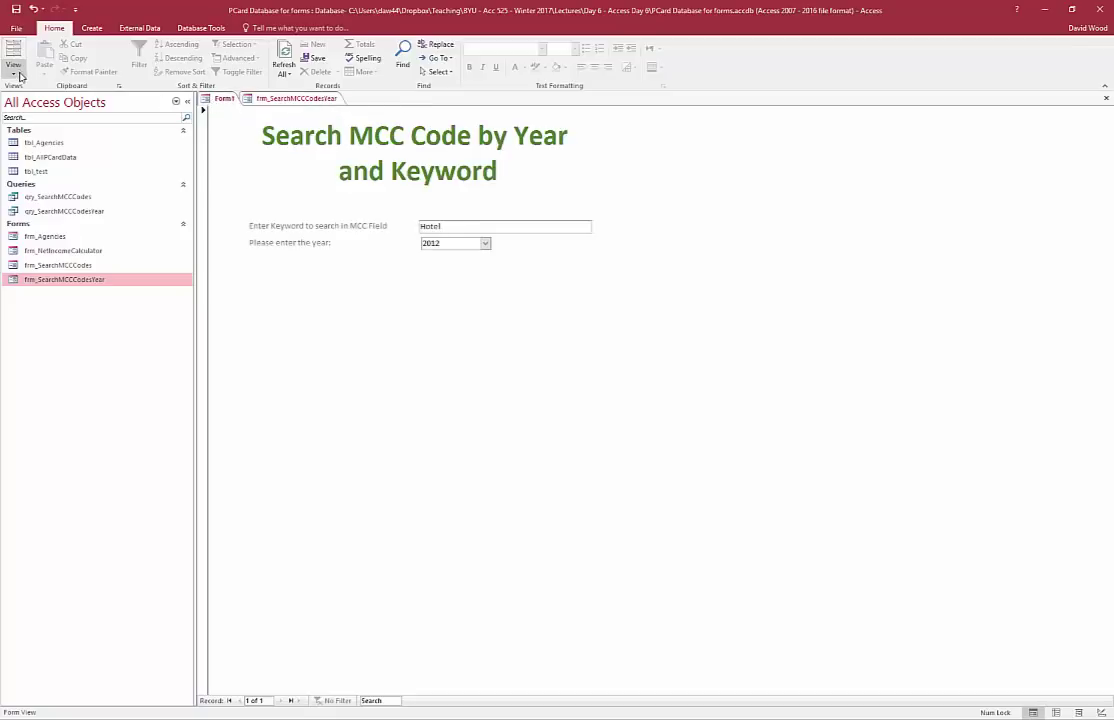
{"action": "left_click", "coordinate": [299, 100]}
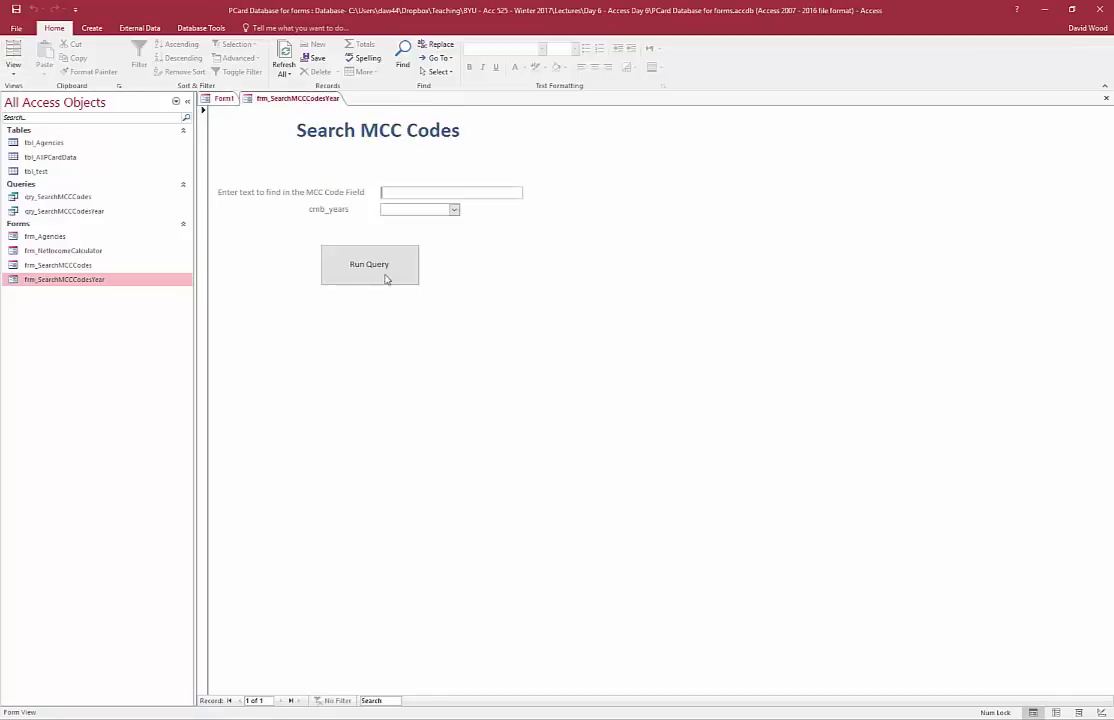
{"action": "left_click", "coordinate": [219, 99]}
{"action": "left_click", "coordinate": [91, 28]}
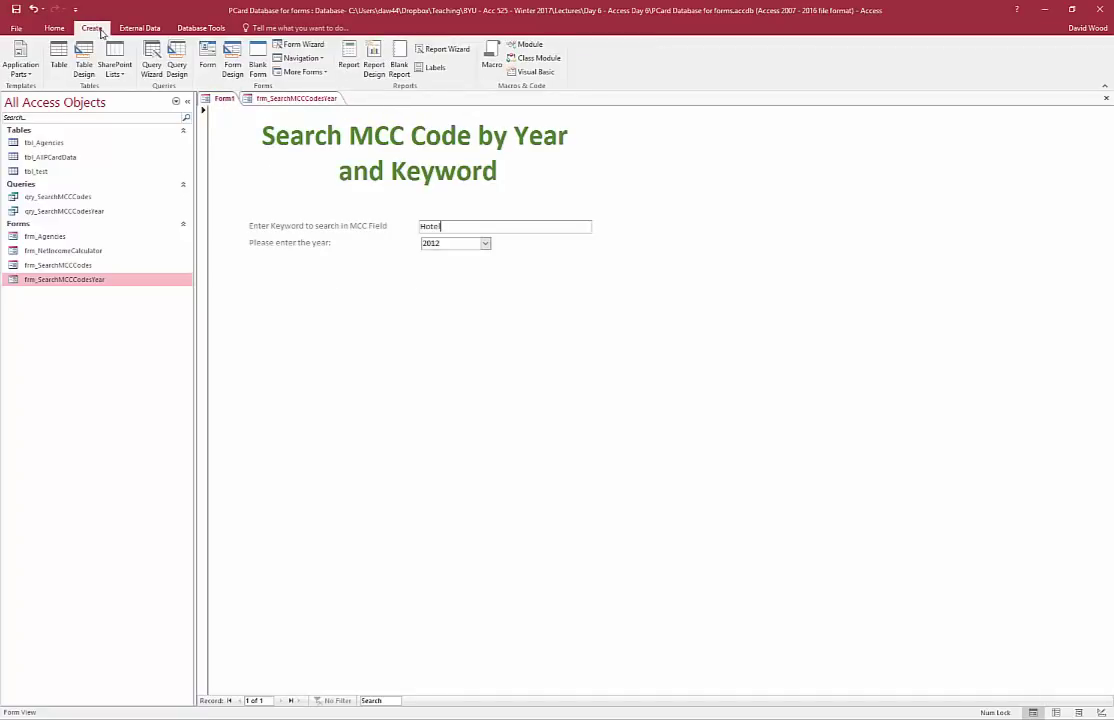
- Start a new Design View query on tbl_AllPCardData and enlarge its field list
{"action": "left_click", "coordinate": [175, 52]}
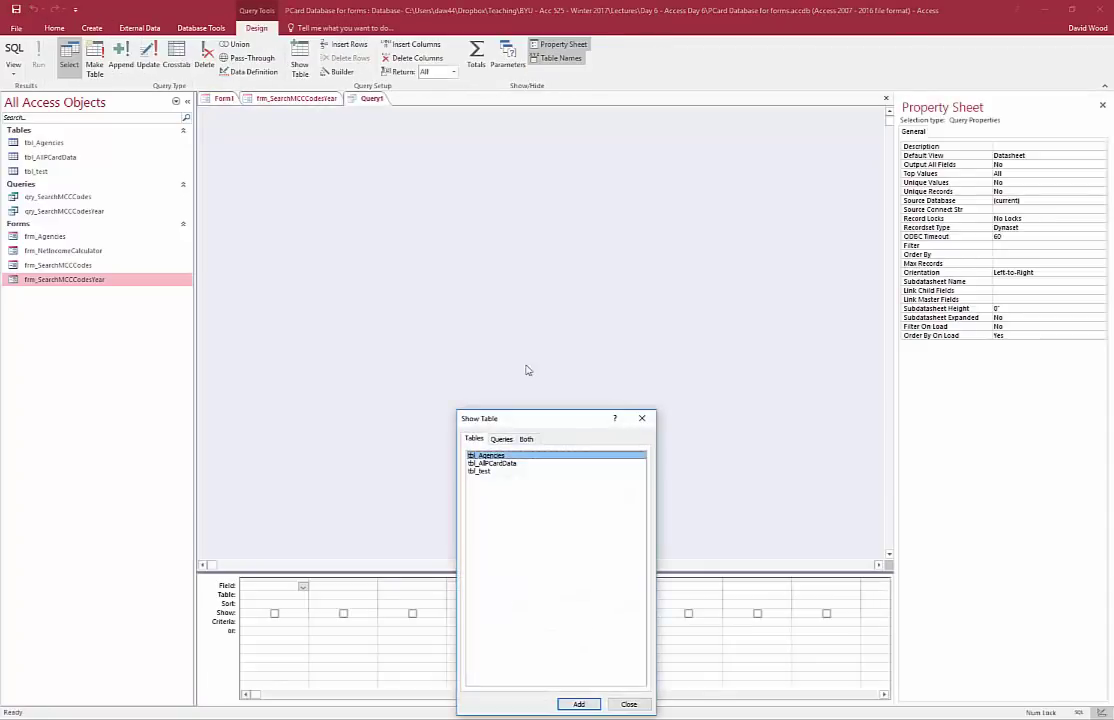
{"action": "left_click_drag", "start_coordinate": [570, 425], "coordinate": [567, 282]}
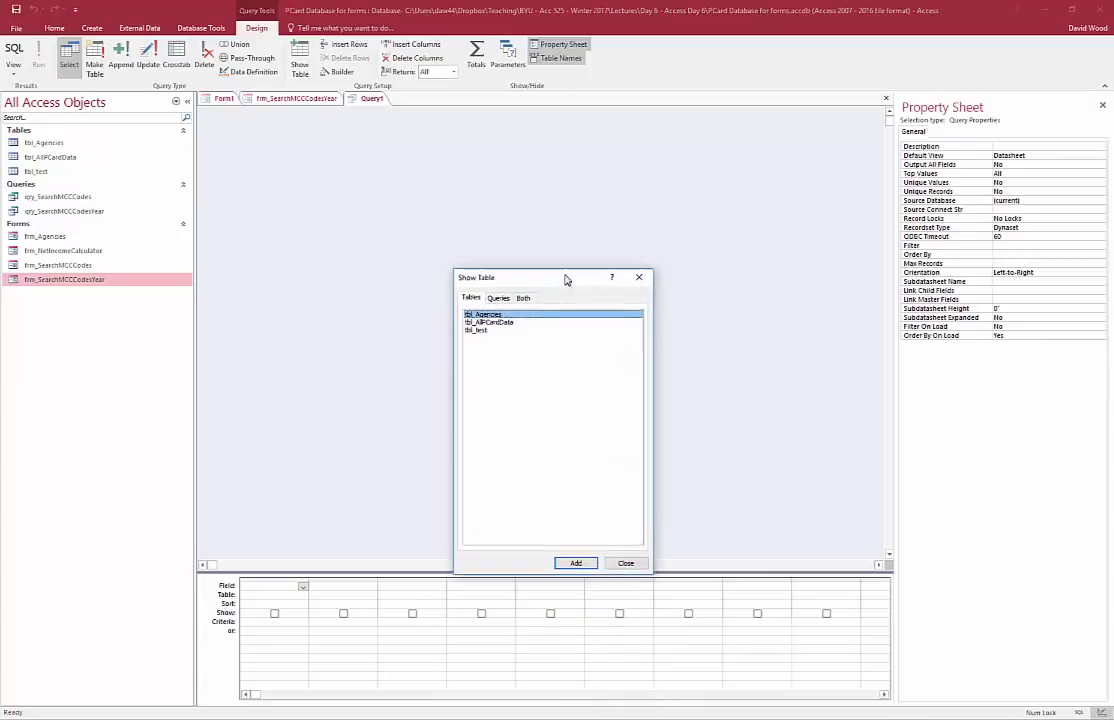
{"action": "double_click", "coordinate": [485, 321]}
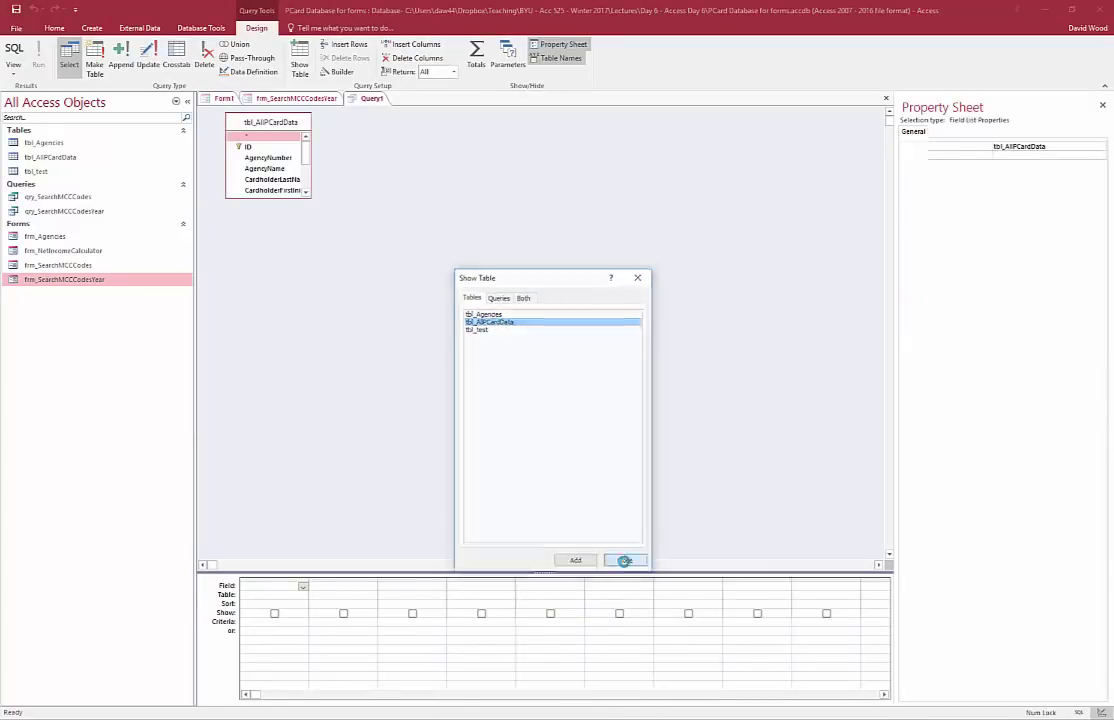
{"action": "left_click", "coordinate": [626, 562]}
{"action": "left_click_drag", "start_coordinate": [571, 557], "coordinate": [571, 542]}
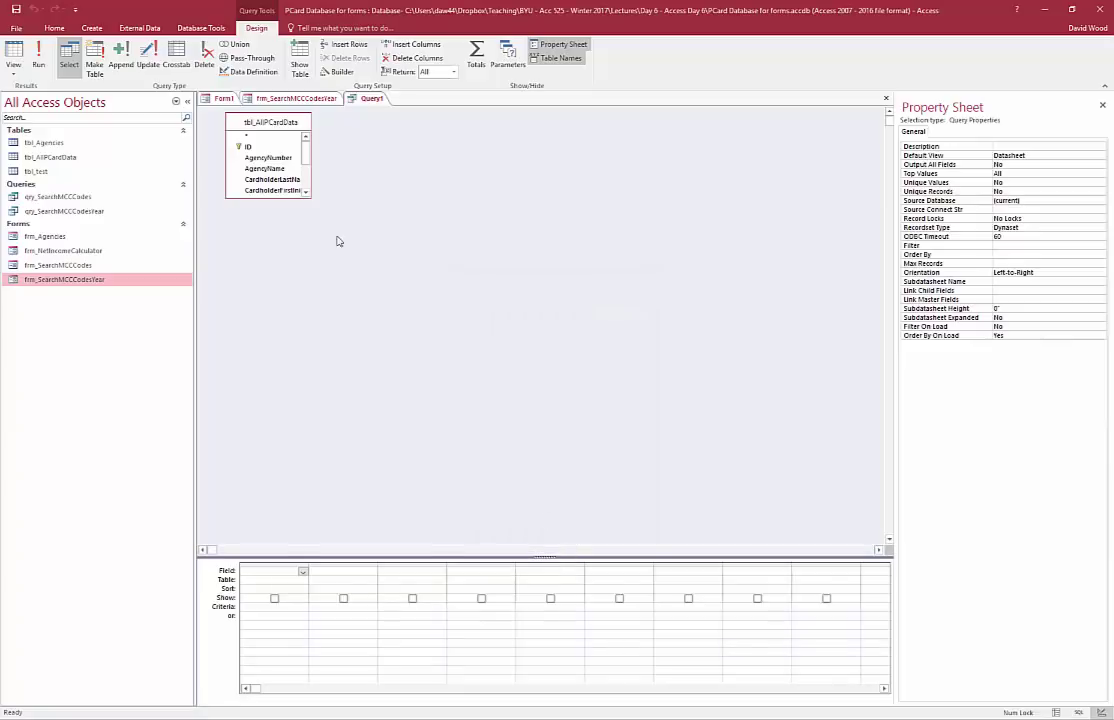
{"action": "left_click_drag", "start_coordinate": [310, 199], "coordinate": [390, 304]}
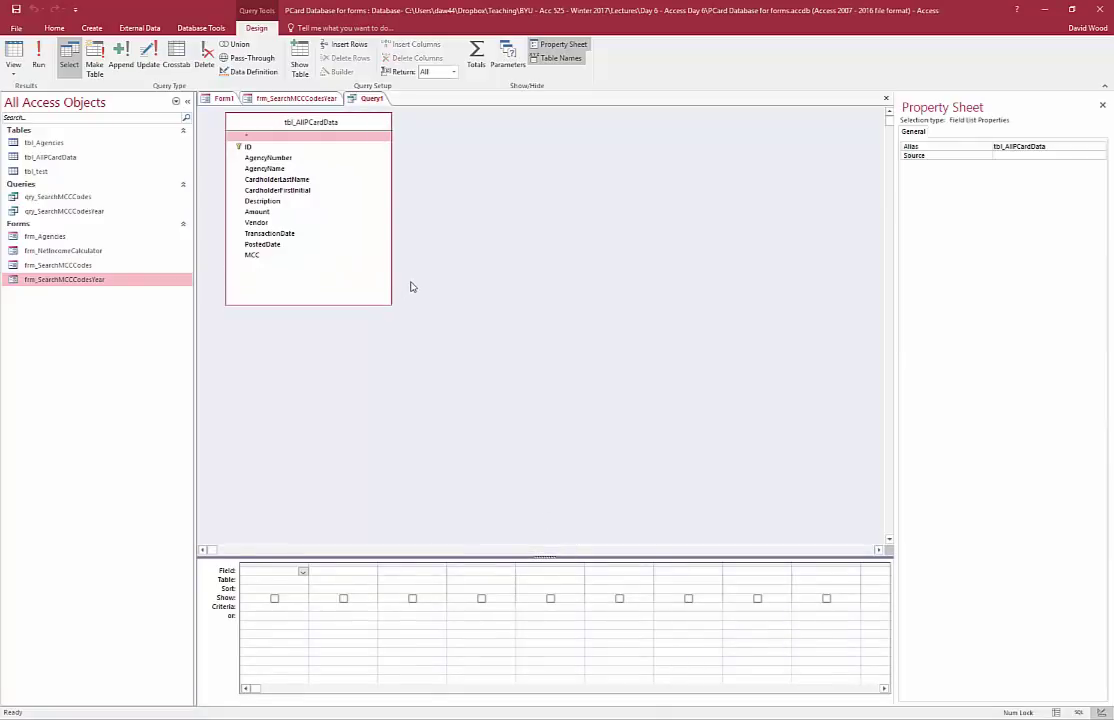
- Add MCC, Amount and a first column Year: Year([TransactionDate]) to the grid
{"action": "double_click", "coordinate": [252, 255]}
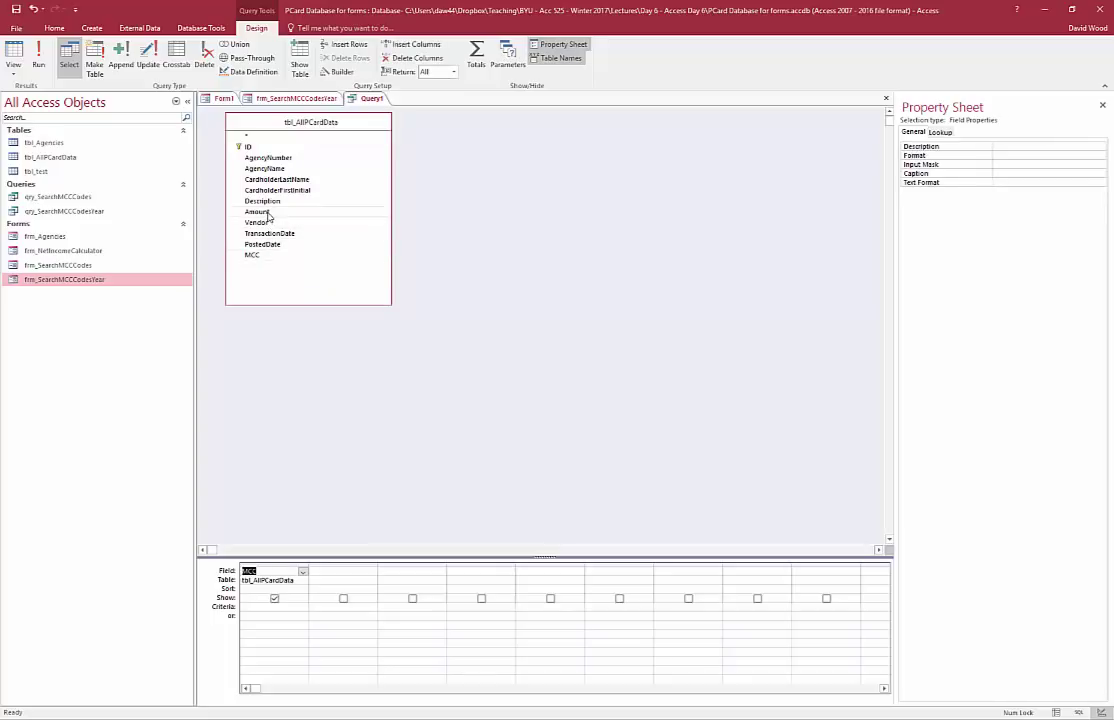
{"action": "double_click", "coordinate": [262, 211]}
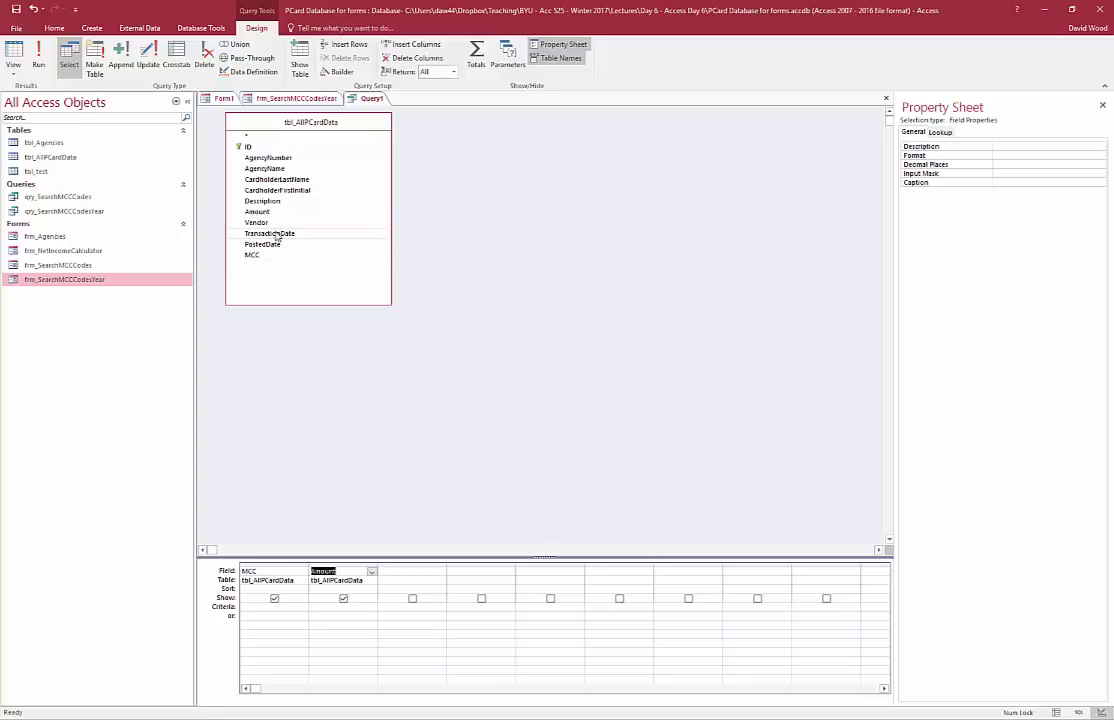
{"action": "left_click", "coordinate": [270, 297]}
{"action": "left_click_drag", "start_coordinate": [269, 233], "coordinate": [368, 571]}
{"action": "left_click", "coordinate": [256, 571]}
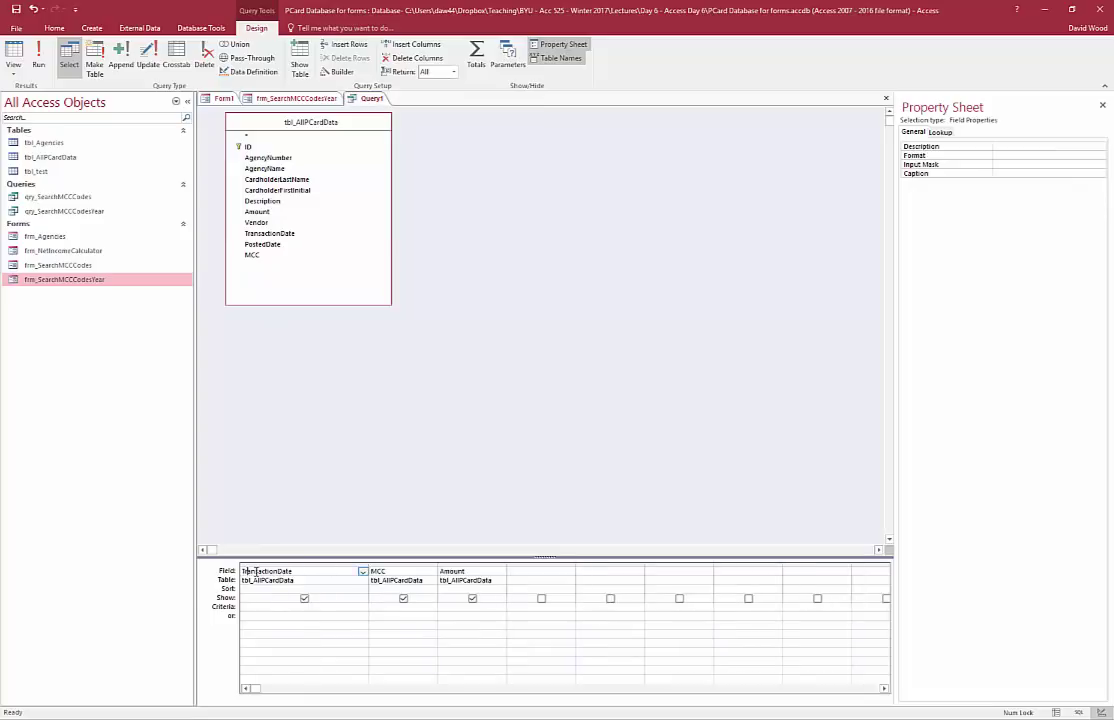
{"action": "type", "text": "Year("}
{"action": "type", "text": "Year"}
{"action": "left_click", "coordinate": [272, 587]}
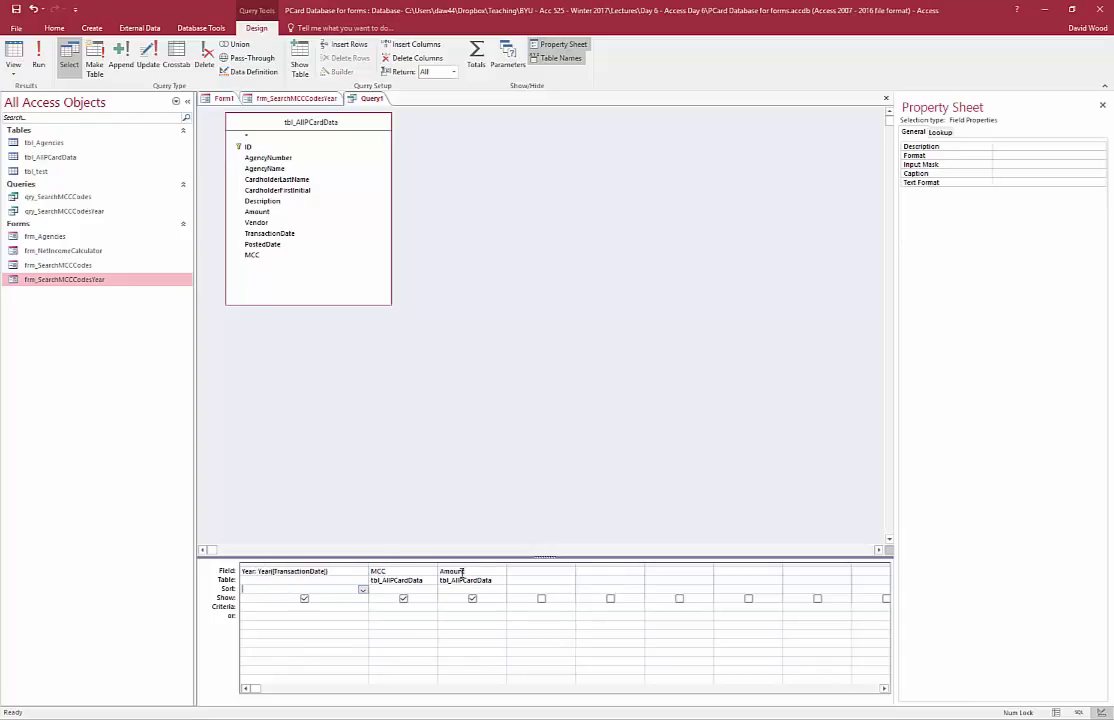
- Make it a totals query grouping by Year and MCC and summing Amount
{"action": "left_click", "coordinate": [476, 57]}
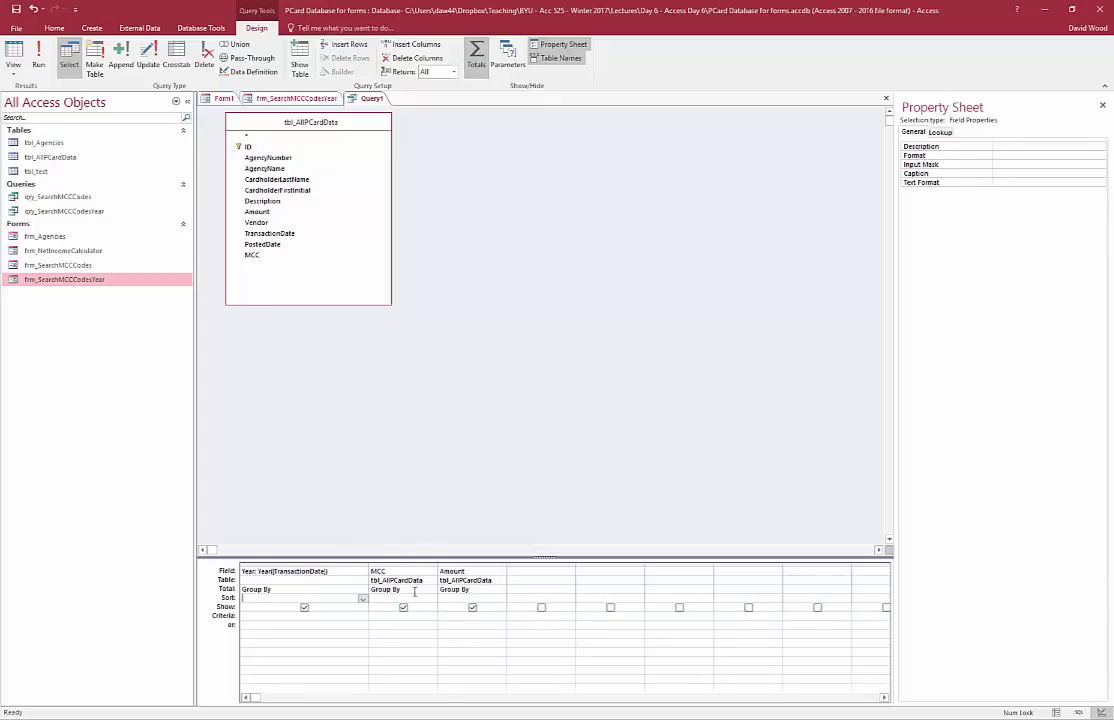
{"action": "left_click", "coordinate": [469, 591]}
{"action": "left_click", "coordinate": [500, 589]}
{"action": "left_click", "coordinate": [465, 607]}
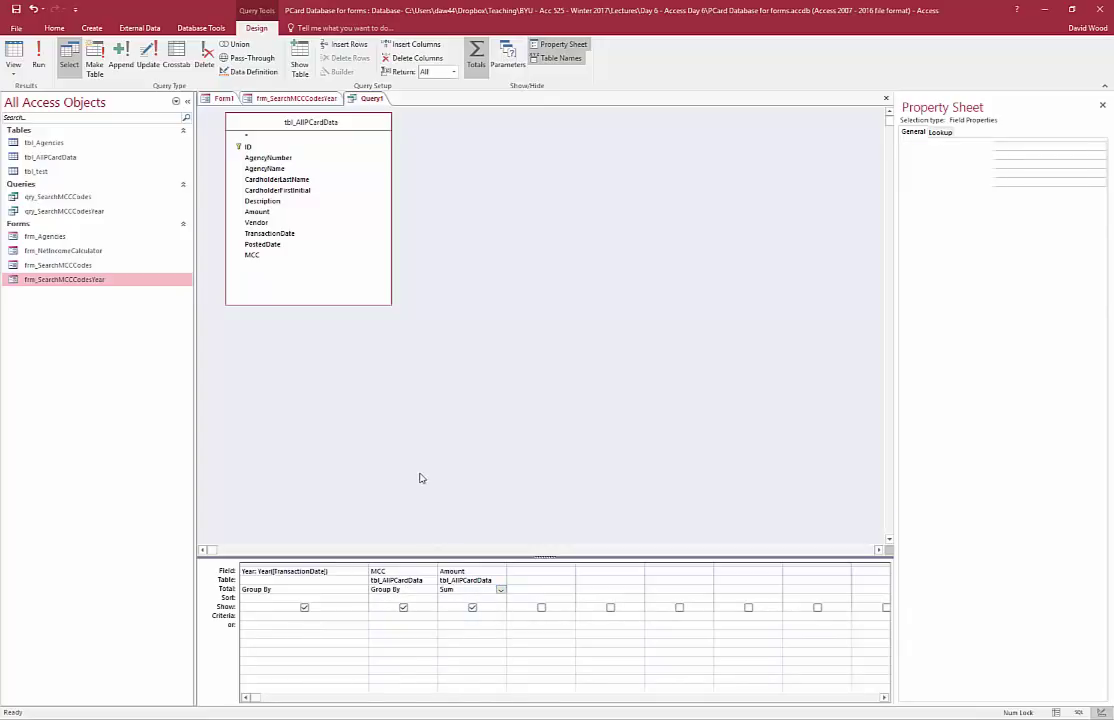
{"action": "left_click", "coordinate": [420, 478]}
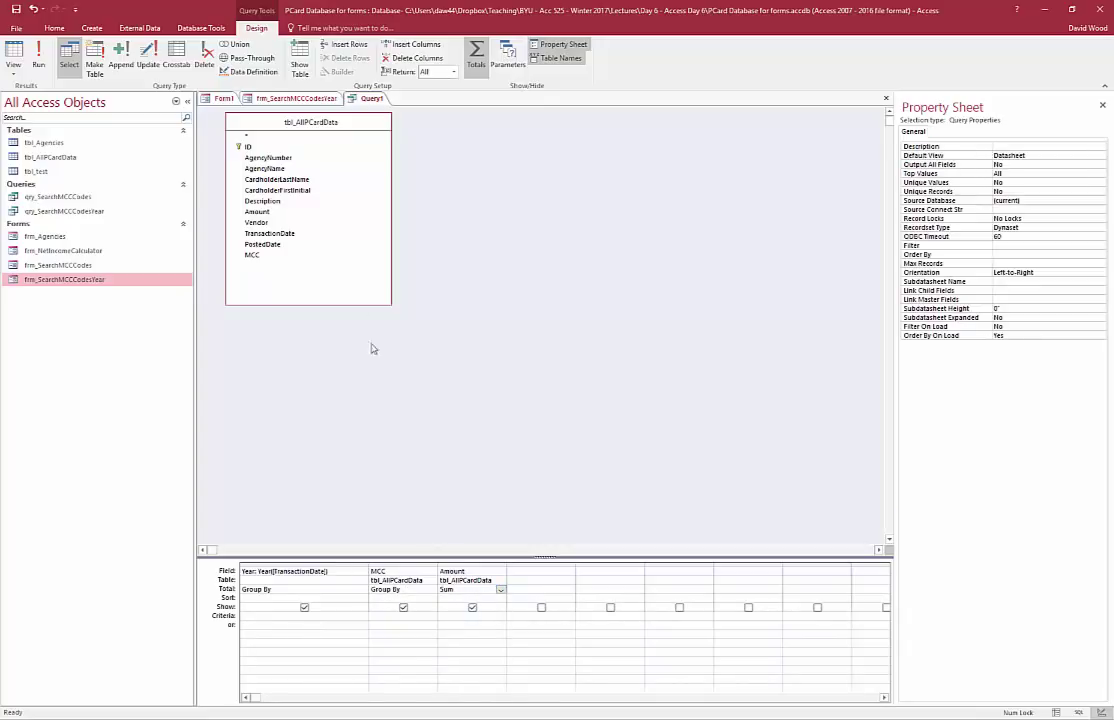
- Run the query and browse its first and last year-and-MCC totals before returning to Design View
{"action": "left_click", "coordinate": [13, 55]}
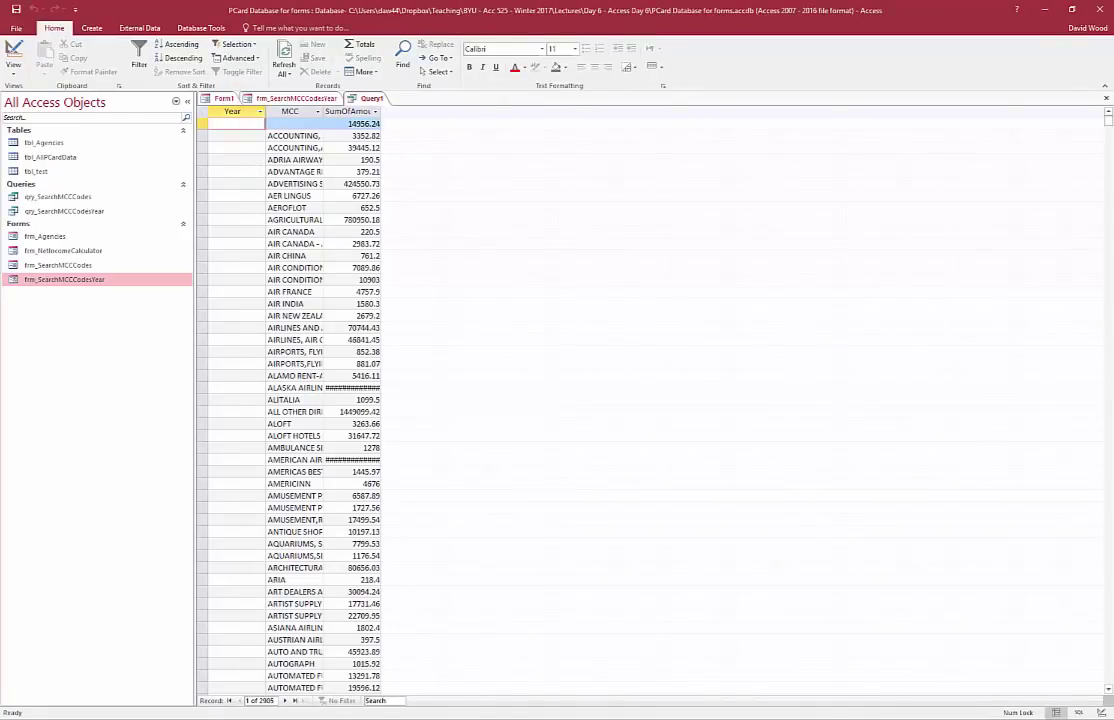
{"action": "left_click", "coordinate": [295, 701]}
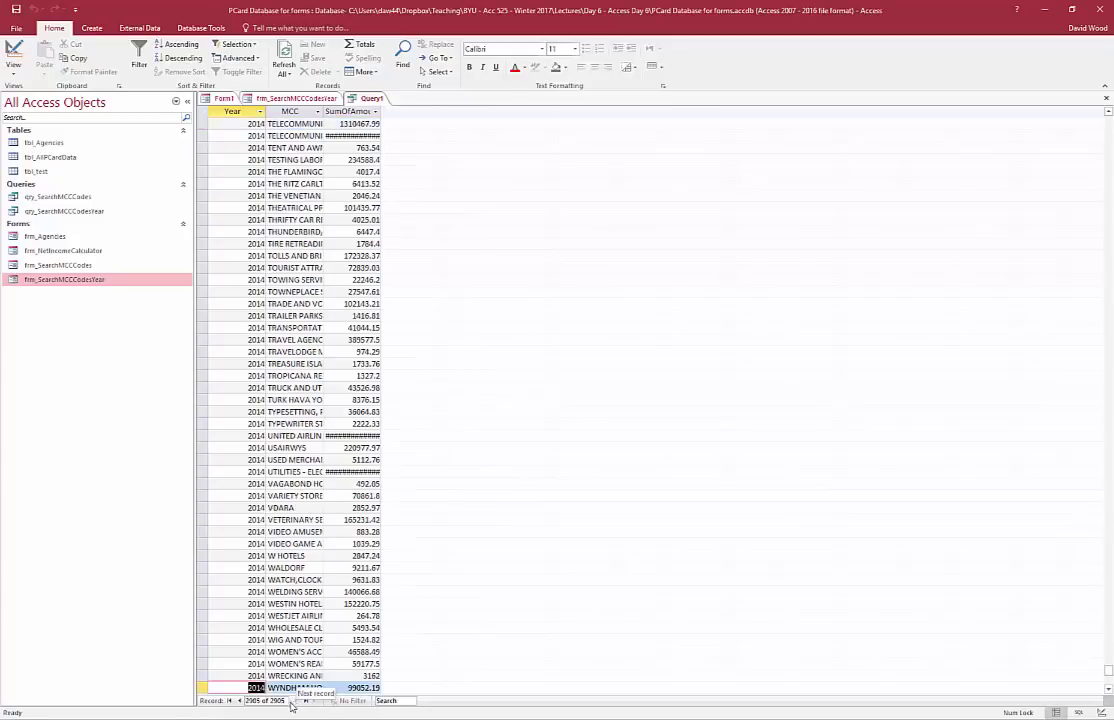
{"action": "left_click", "coordinate": [229, 701]}
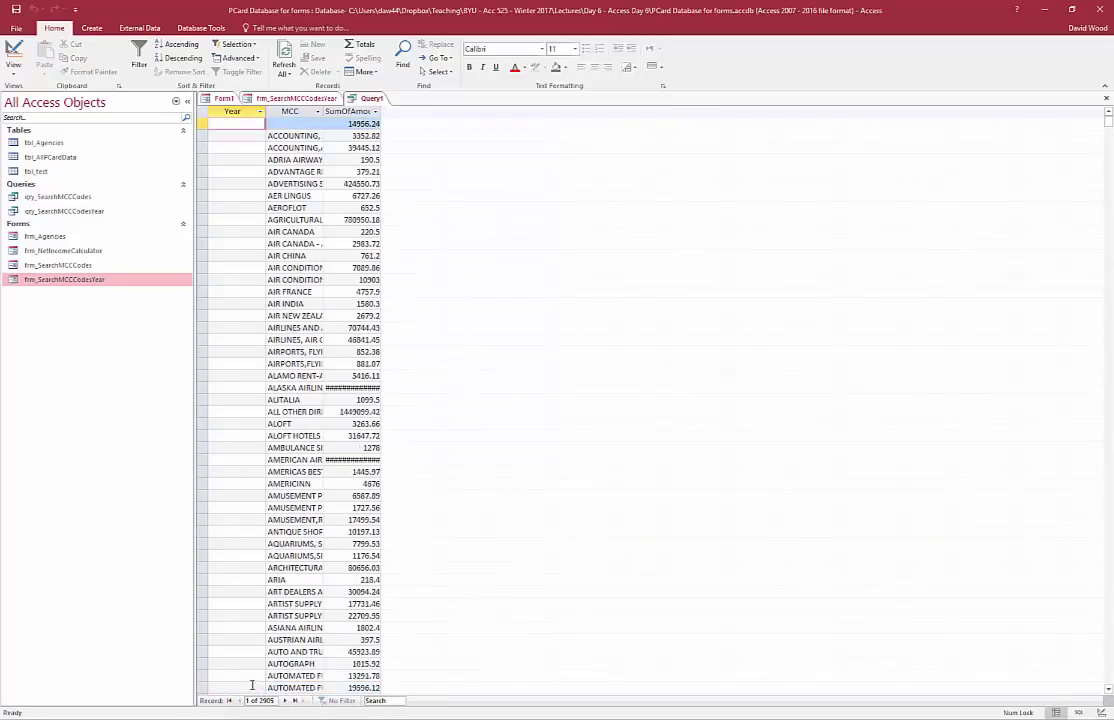
{"action": "scroll", "coordinate": [250, 540], "scroll_direction": "down", "scroll_amount": 16}
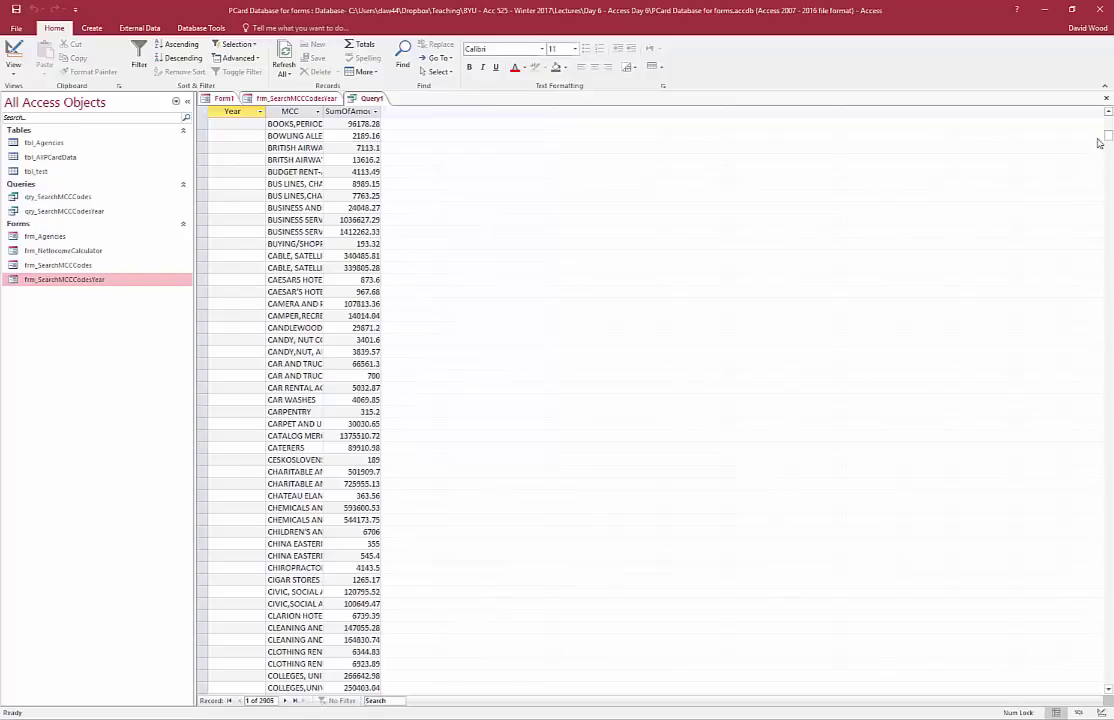
{"action": "left_click_drag", "start_coordinate": [1108, 138], "coordinate": [1065, 81]}
{"action": "left_click", "coordinate": [8, 50]}
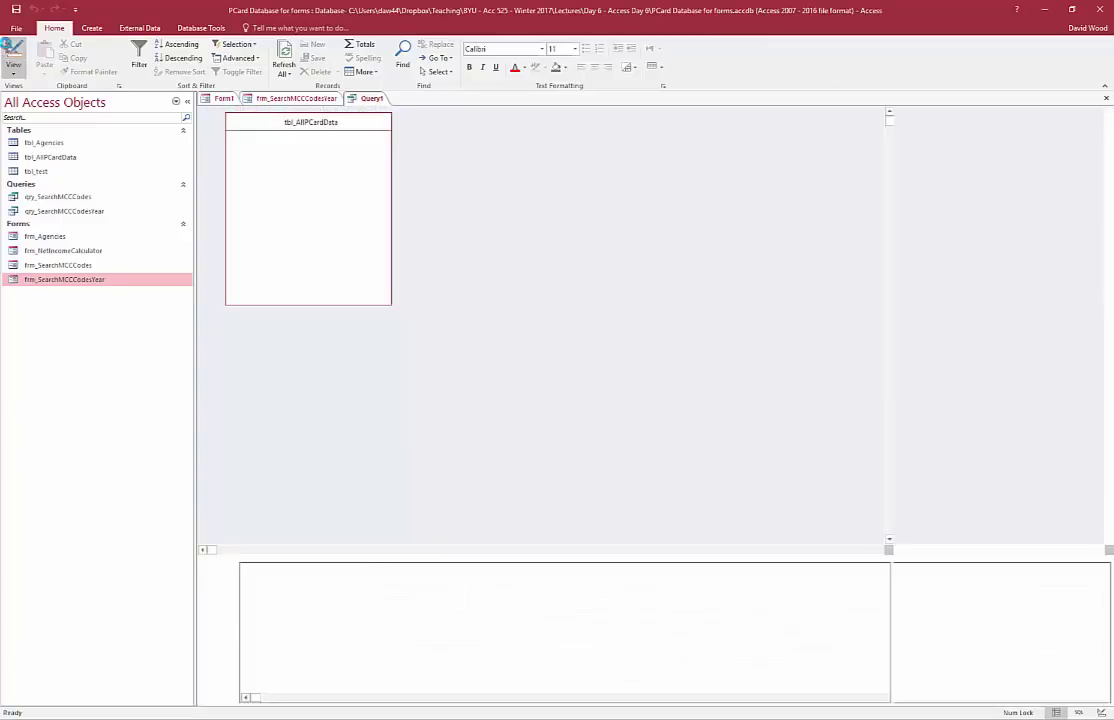
- Save the query as qry_SearchMCCYear
{"action": "key", "text": "ctrl+s"}
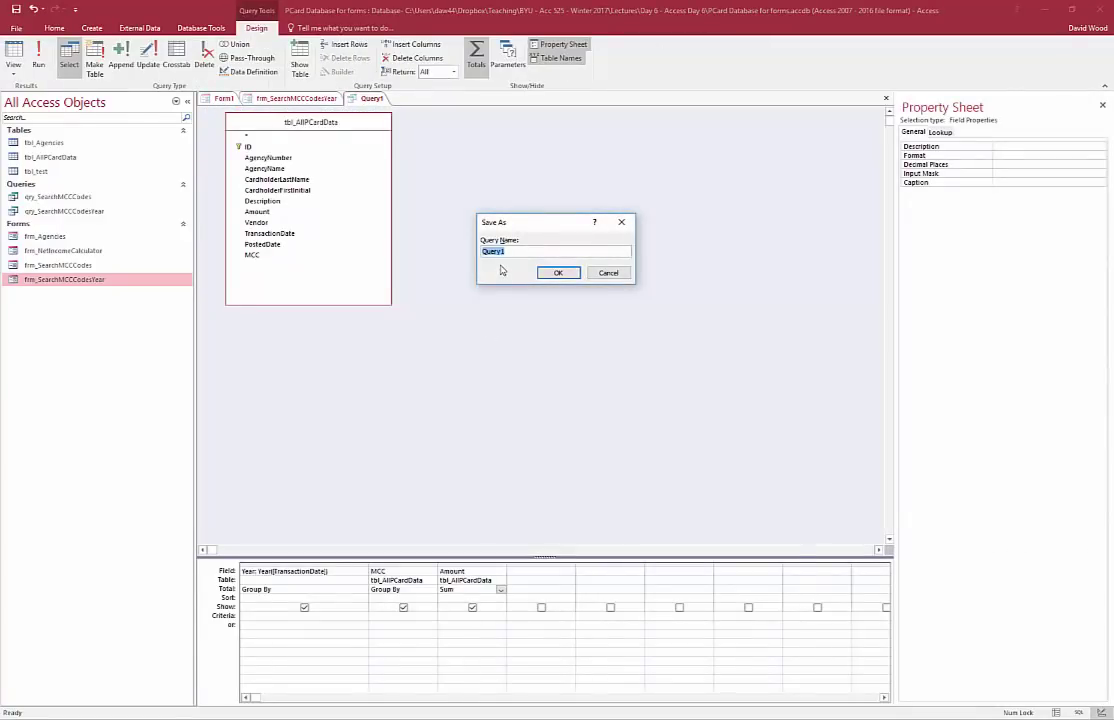
{"action": "type", "text": "qry_SearchMCCYear"}
{"action": "left_click", "coordinate": [566, 281]}
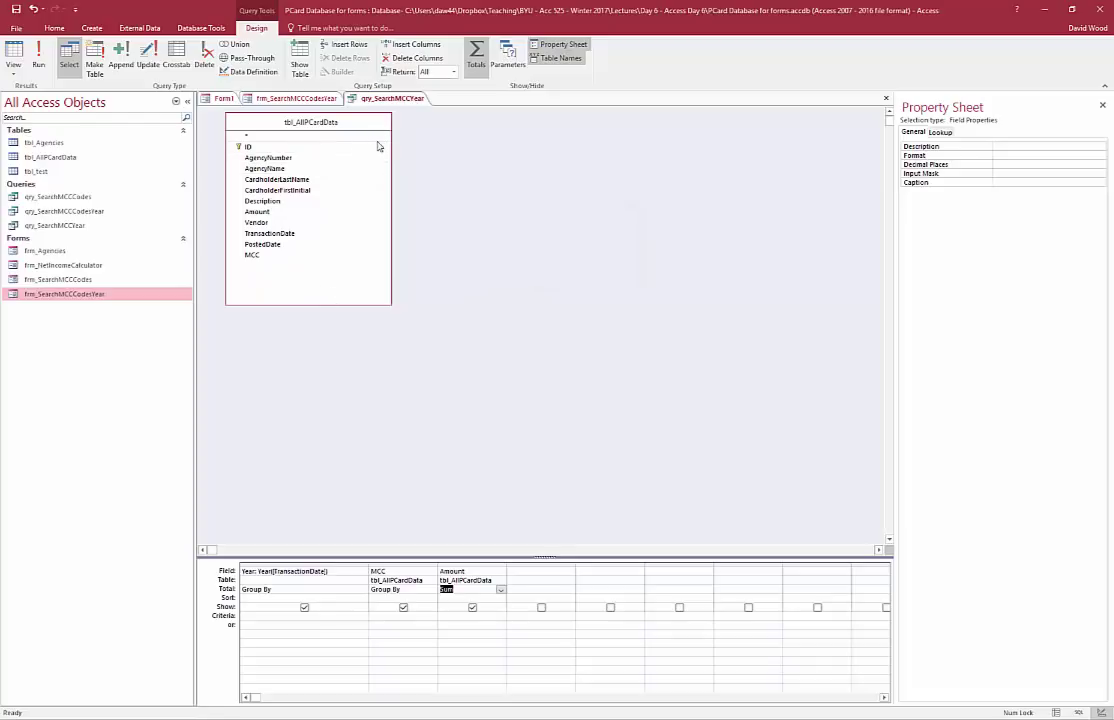
- Open the keyword-and-year search form in Design View
{"action": "left_click", "coordinate": [277, 99]}
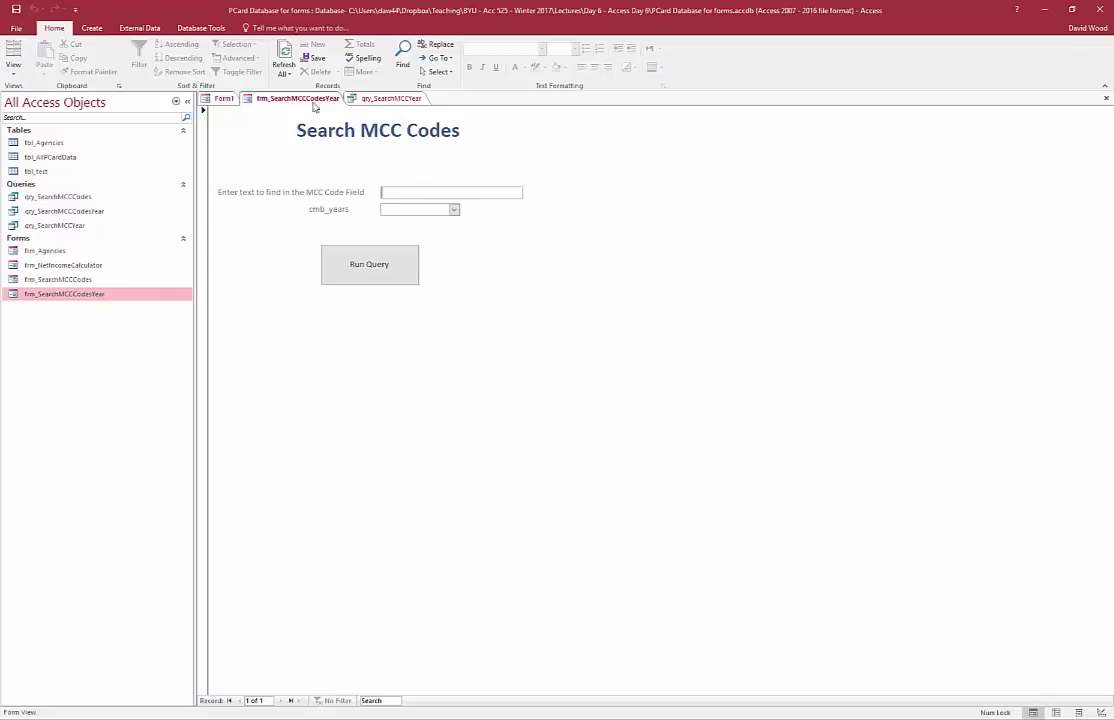
{"action": "left_click", "coordinate": [224, 99]}
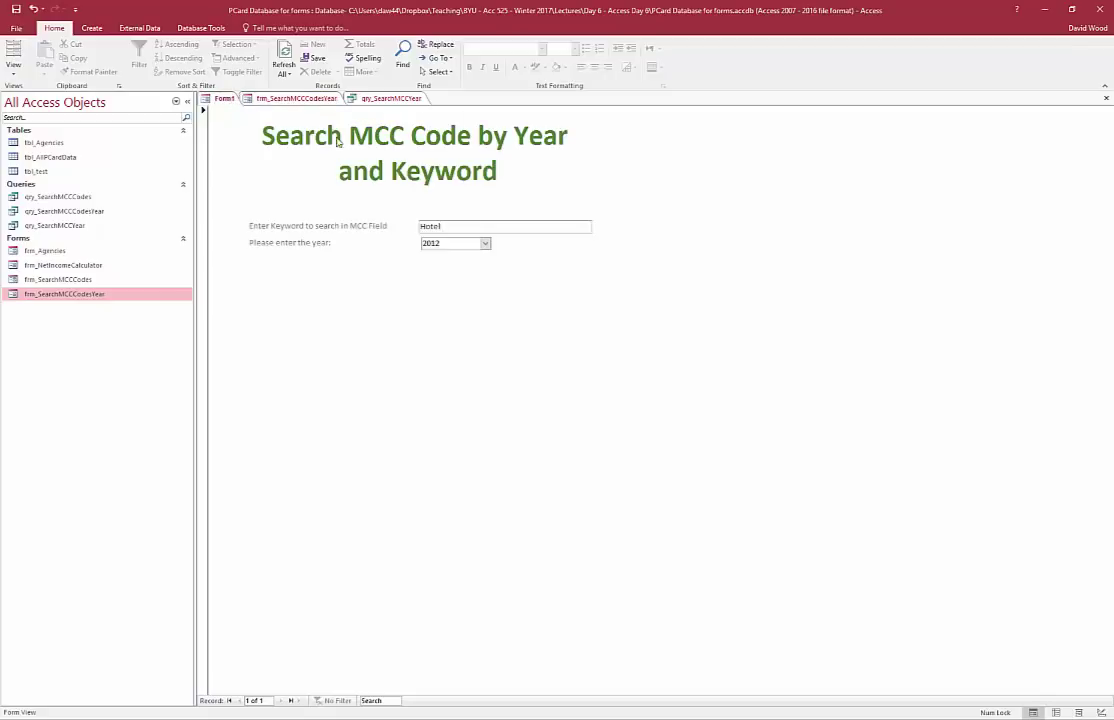
{"action": "left_click", "coordinate": [14, 72]}
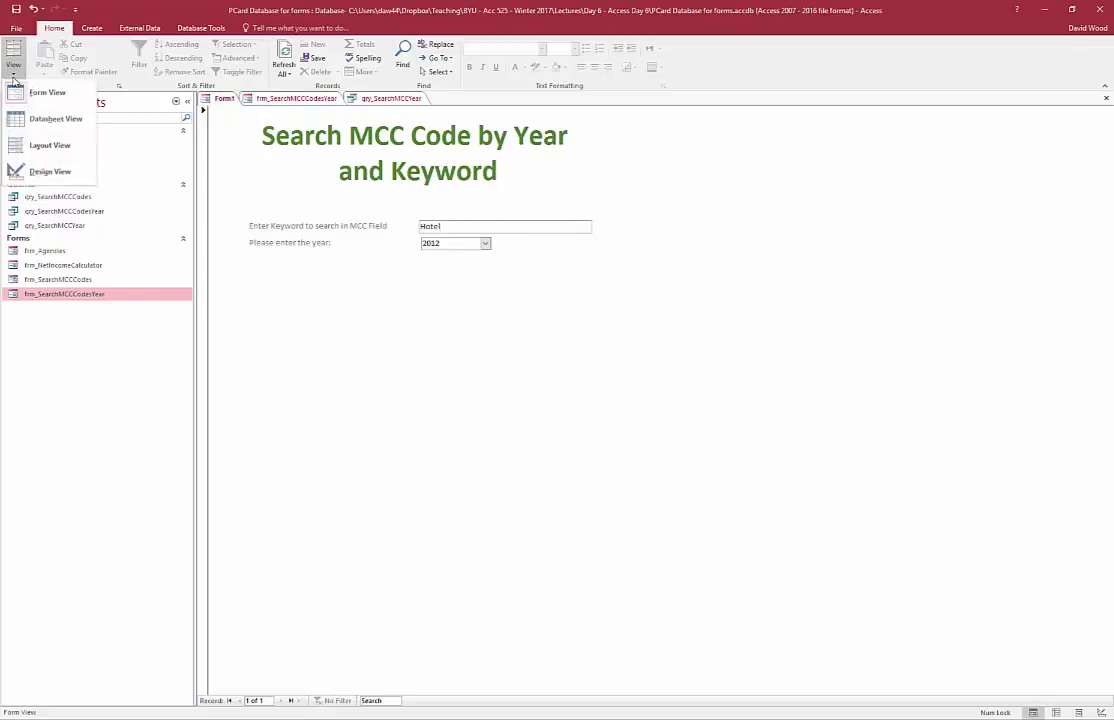
{"action": "left_click", "coordinate": [34, 172]}
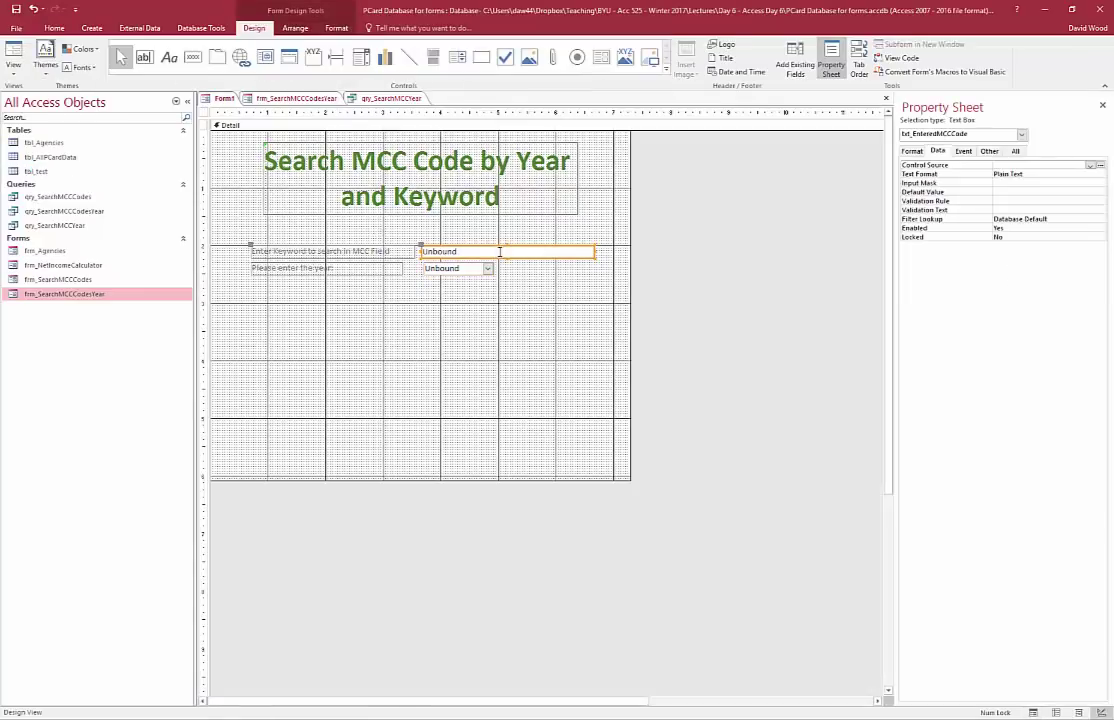
- Name the year combo cmb_YearEntered and save the form as frm_MCCYear
{"action": "left_click", "coordinate": [1015, 151]}
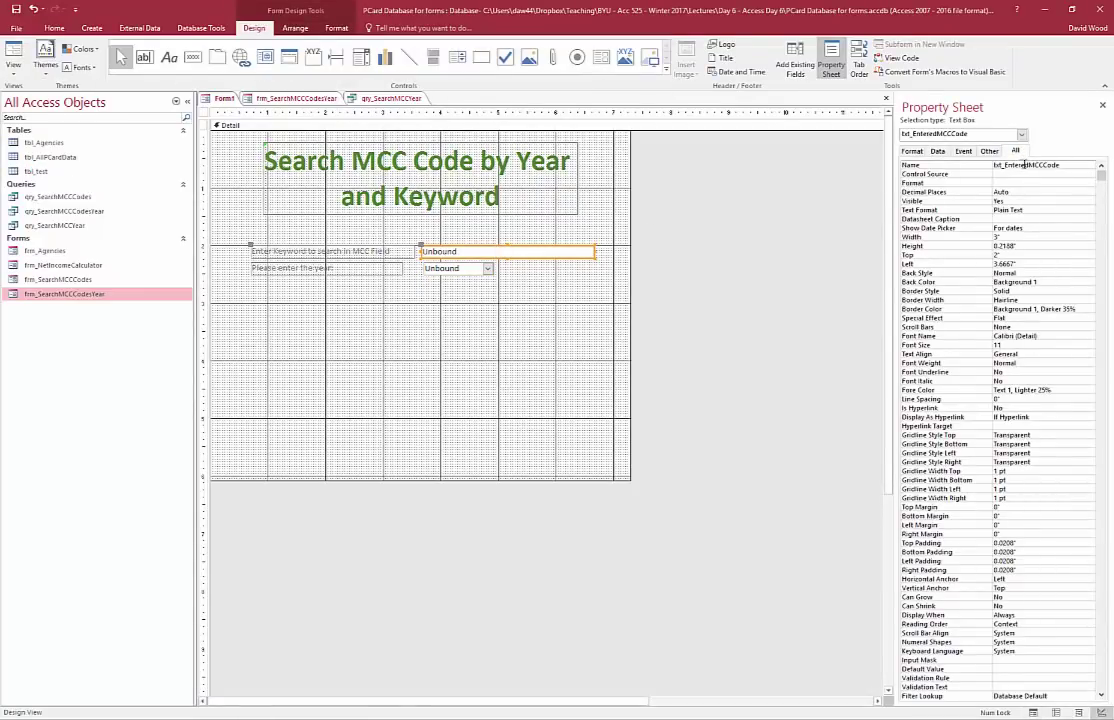
{"action": "left_click", "coordinate": [451, 270]}
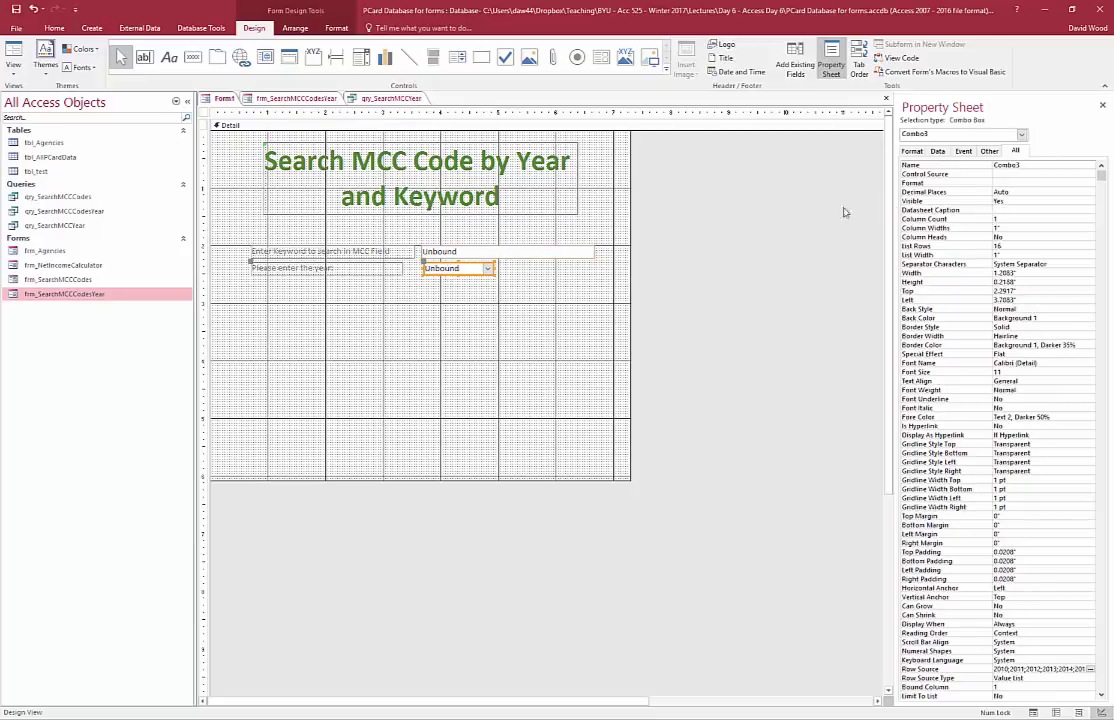
{"action": "left_click", "coordinate": [1031, 165]}
{"action": "type", "text": "cb"}
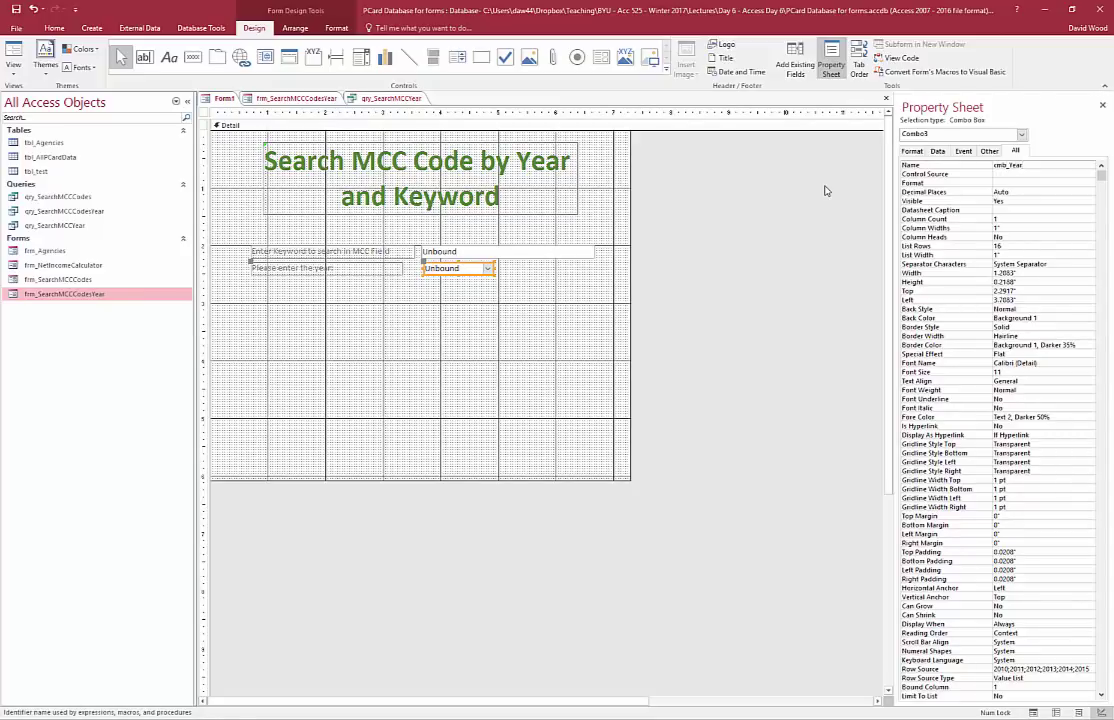
{"action": "left_click", "coordinate": [758, 206]}
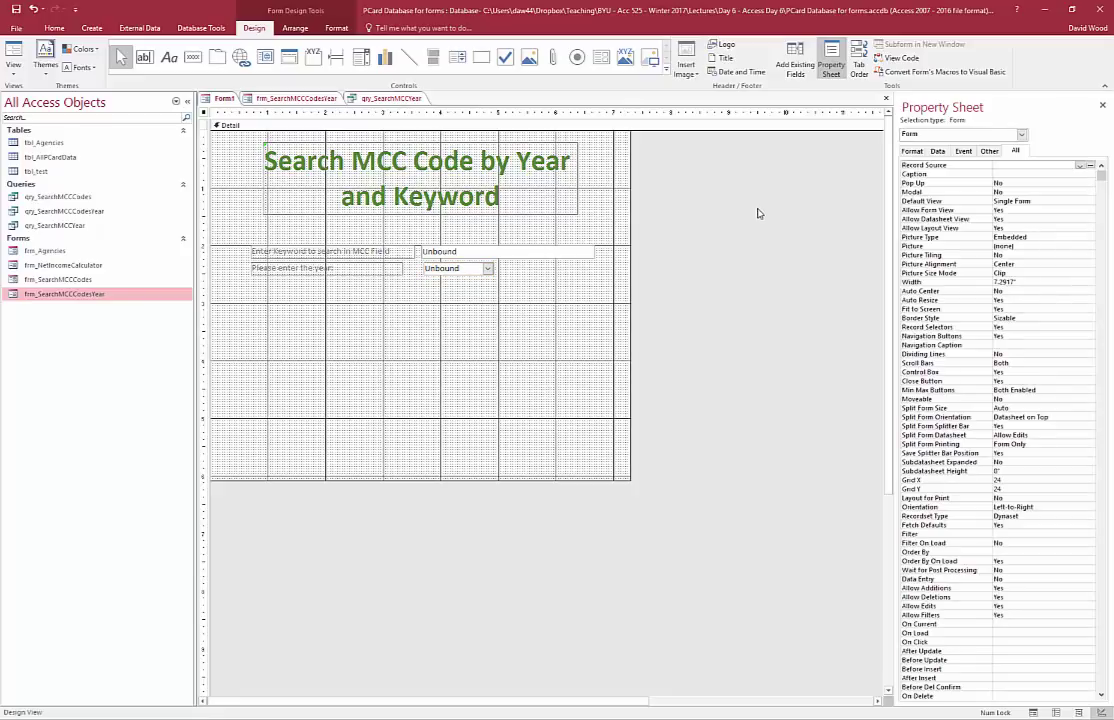
{"action": "left_click", "coordinate": [432, 269]}
{"action": "left_click", "coordinate": [432, 252]}
{"action": "left_click", "coordinate": [432, 269]}
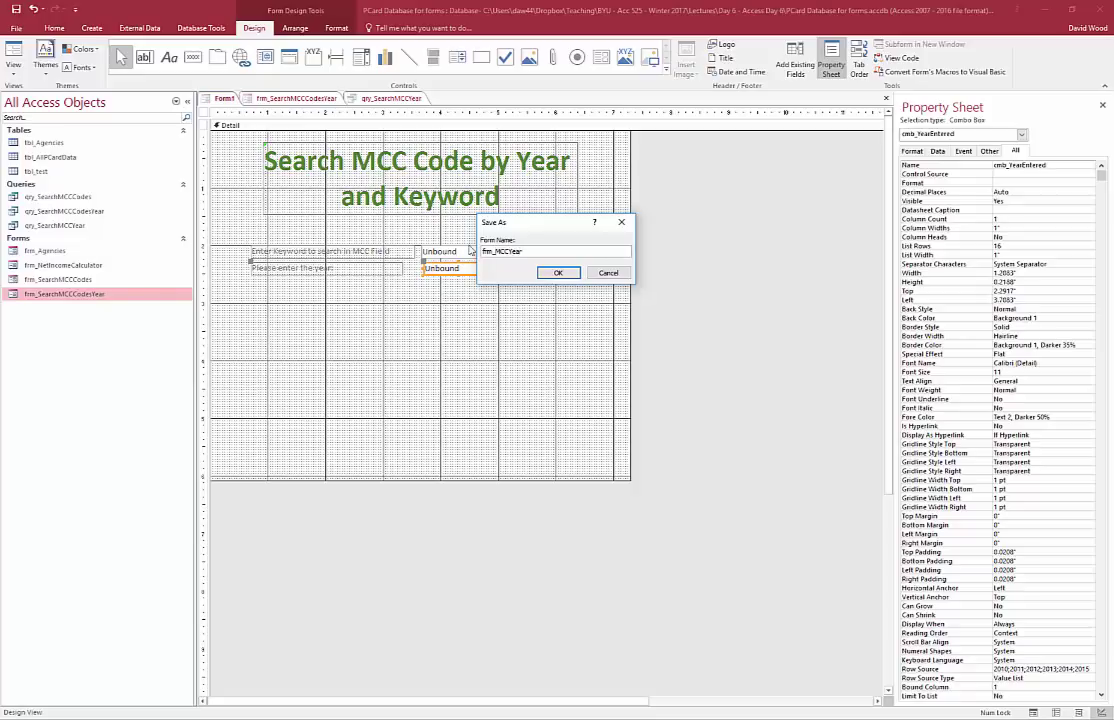
{"action": "left_click", "coordinate": [553, 274]}
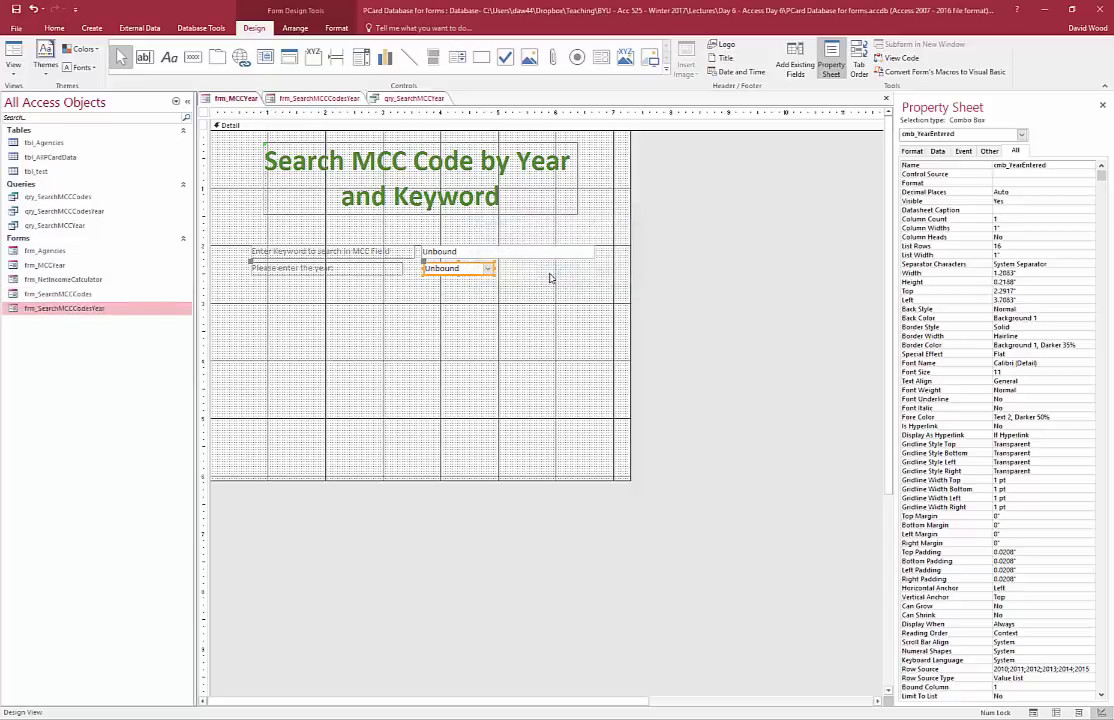
{"action": "left_click", "coordinate": [397, 101]}
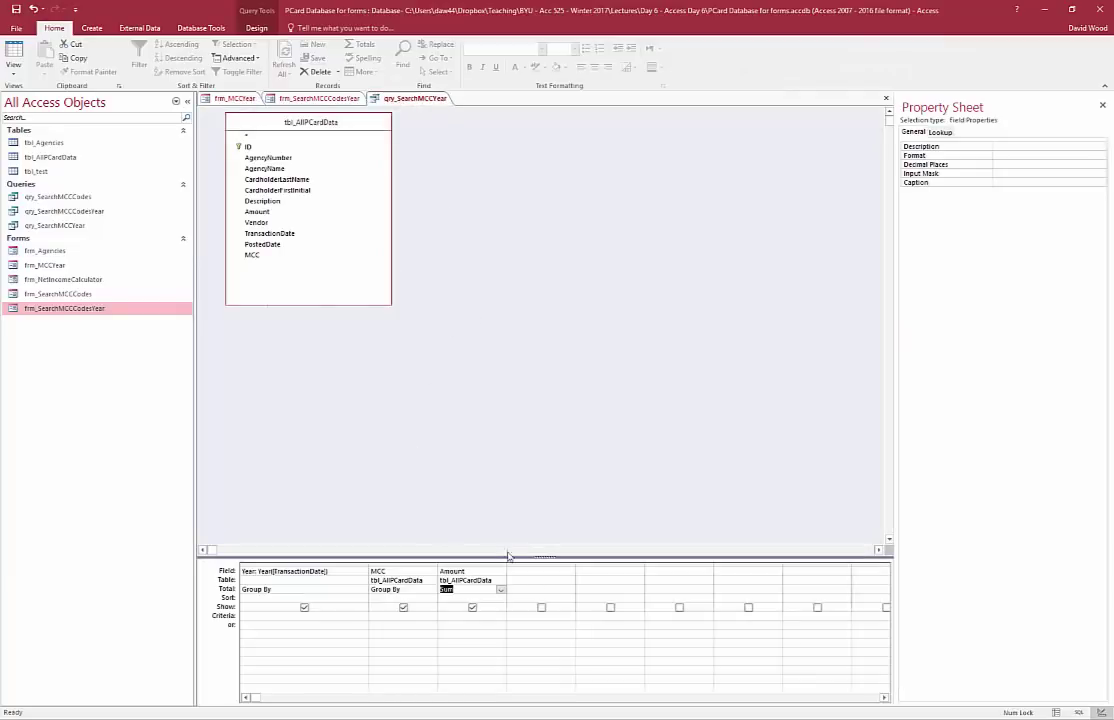
- Set the MCC criteria to a Like match on frm_MCCYear's keyword box using Expression Builder
{"action": "left_click_drag", "start_coordinate": [507, 565], "coordinate": [528, 565]}
{"action": "left_click_drag", "start_coordinate": [437, 565], "coordinate": [509, 565]}
{"action": "left_click", "coordinate": [390, 617]}
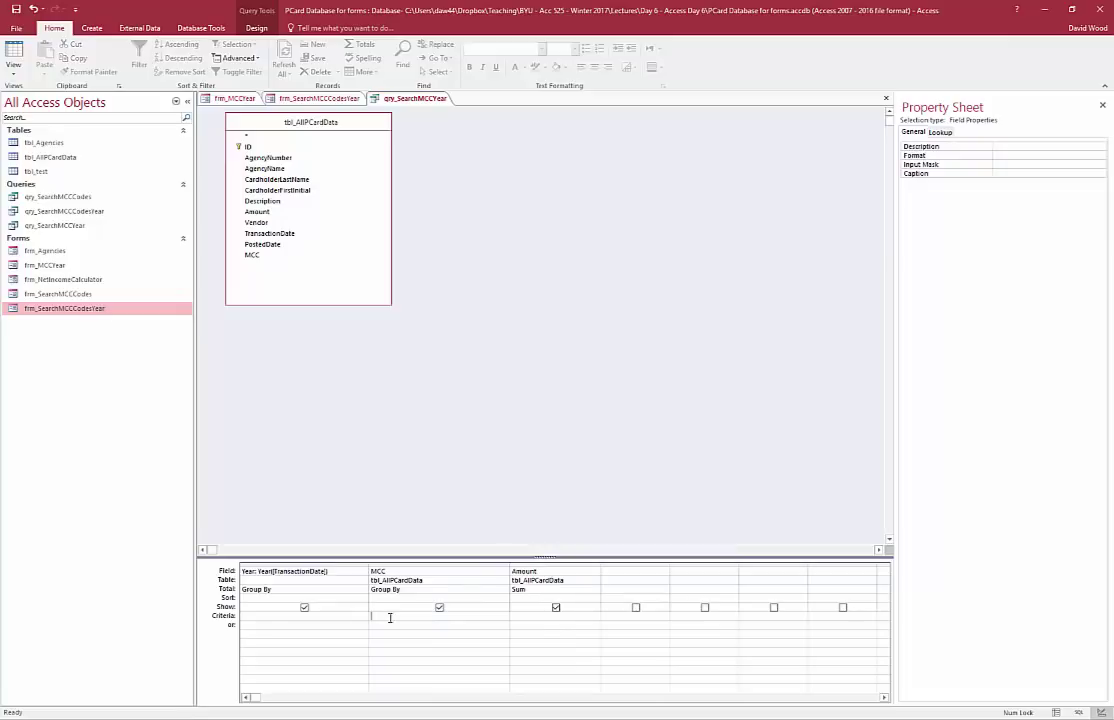
{"action": "left_click", "coordinate": [256, 27]}
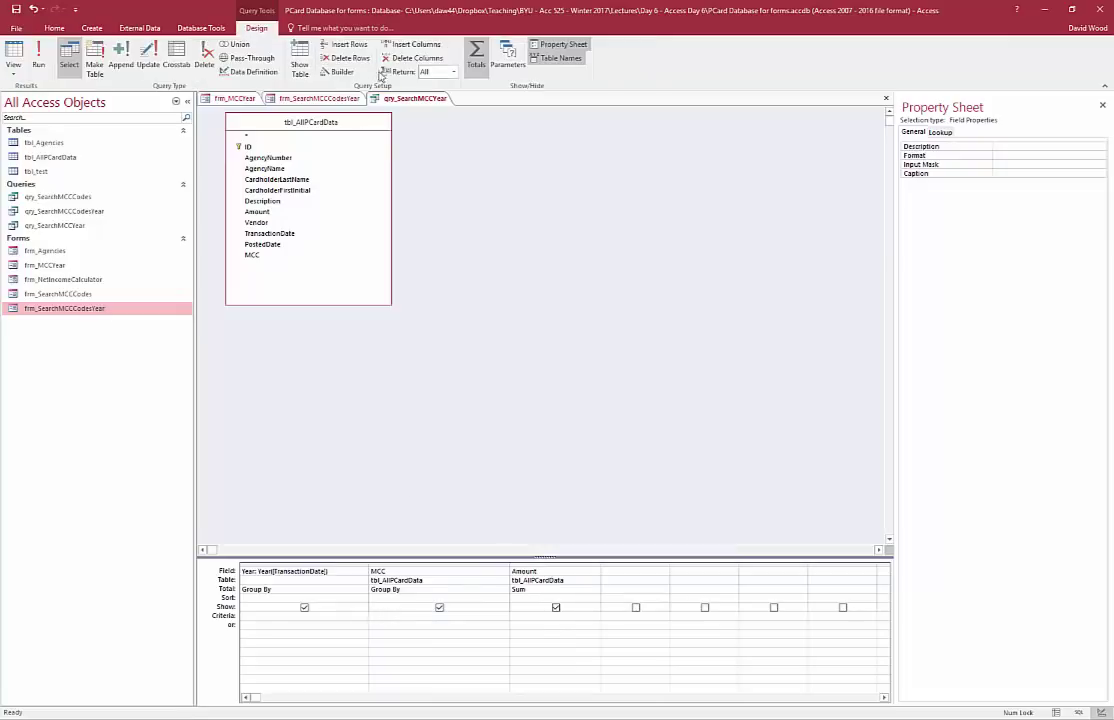
{"action": "left_click", "coordinate": [342, 72]}
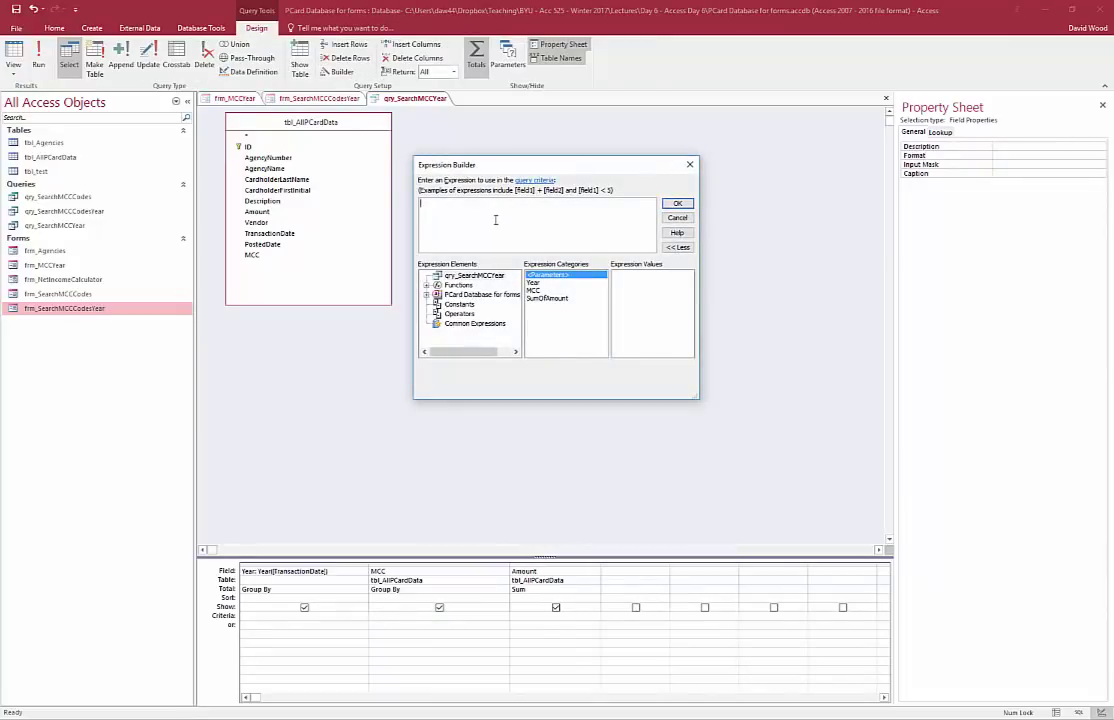
{"action": "left_click", "coordinate": [426, 294]}
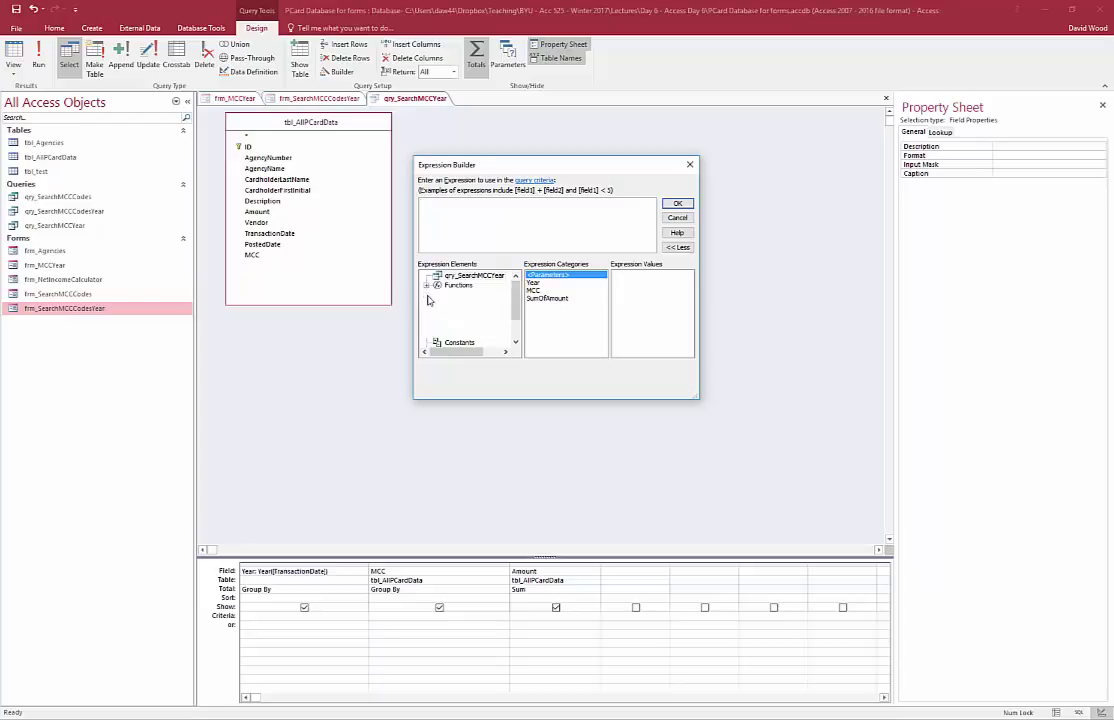
{"action": "left_click", "coordinate": [437, 324]}
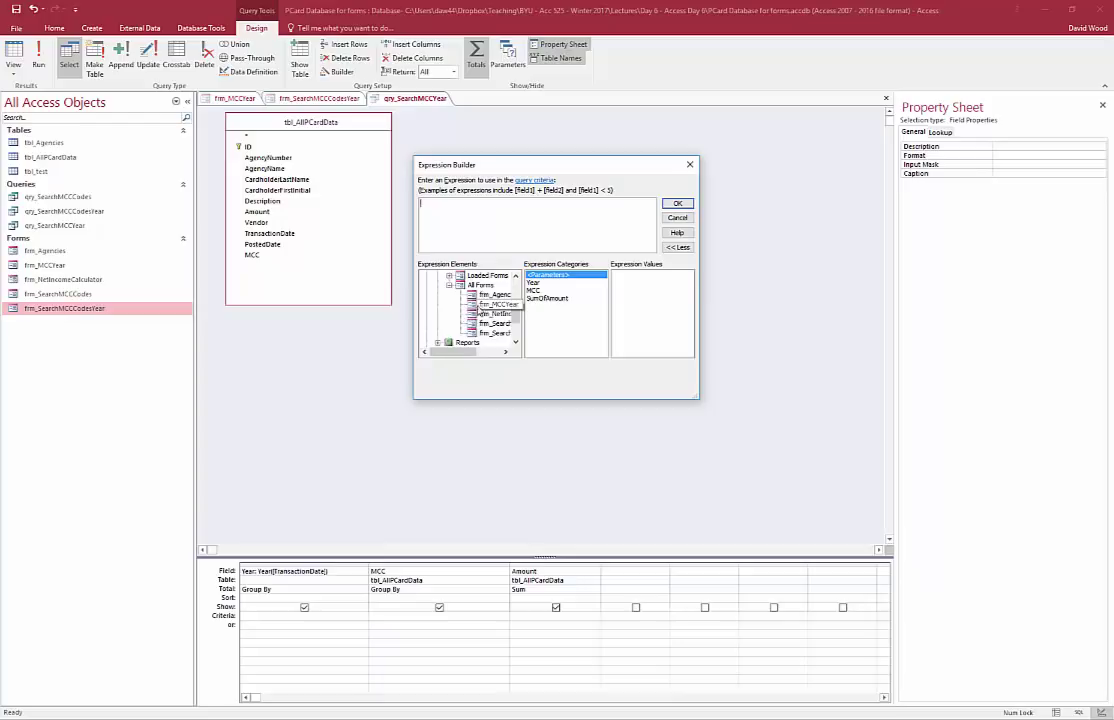
{"action": "left_click", "coordinate": [508, 304]}
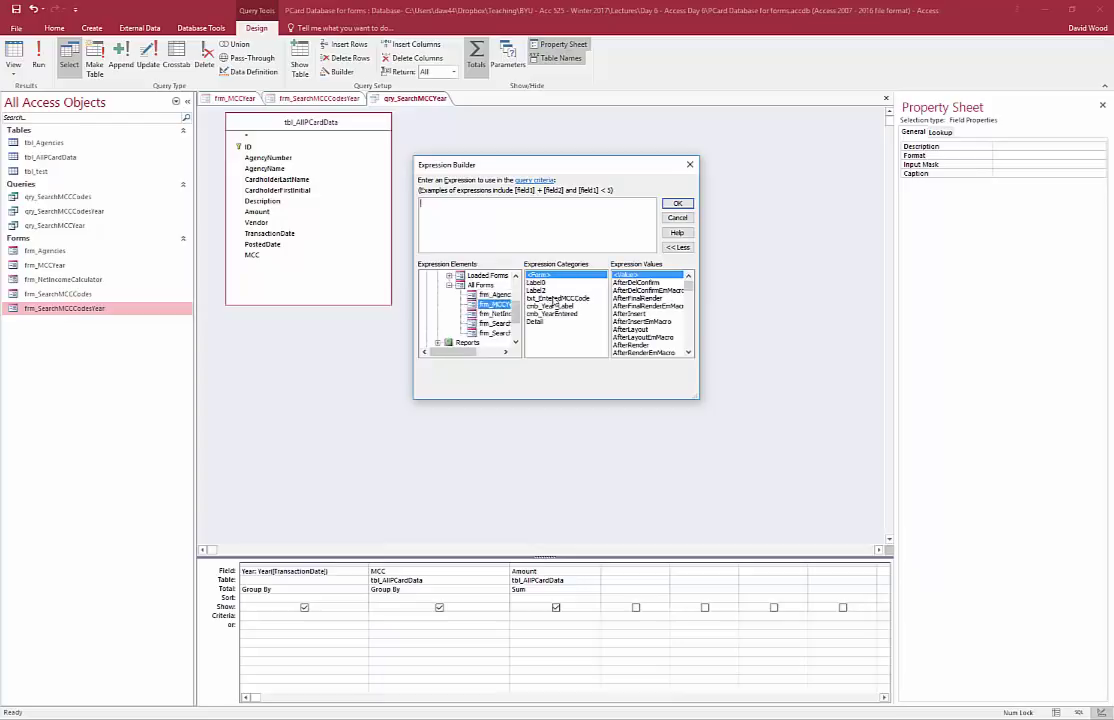
{"action": "double_click", "coordinate": [557, 298]}
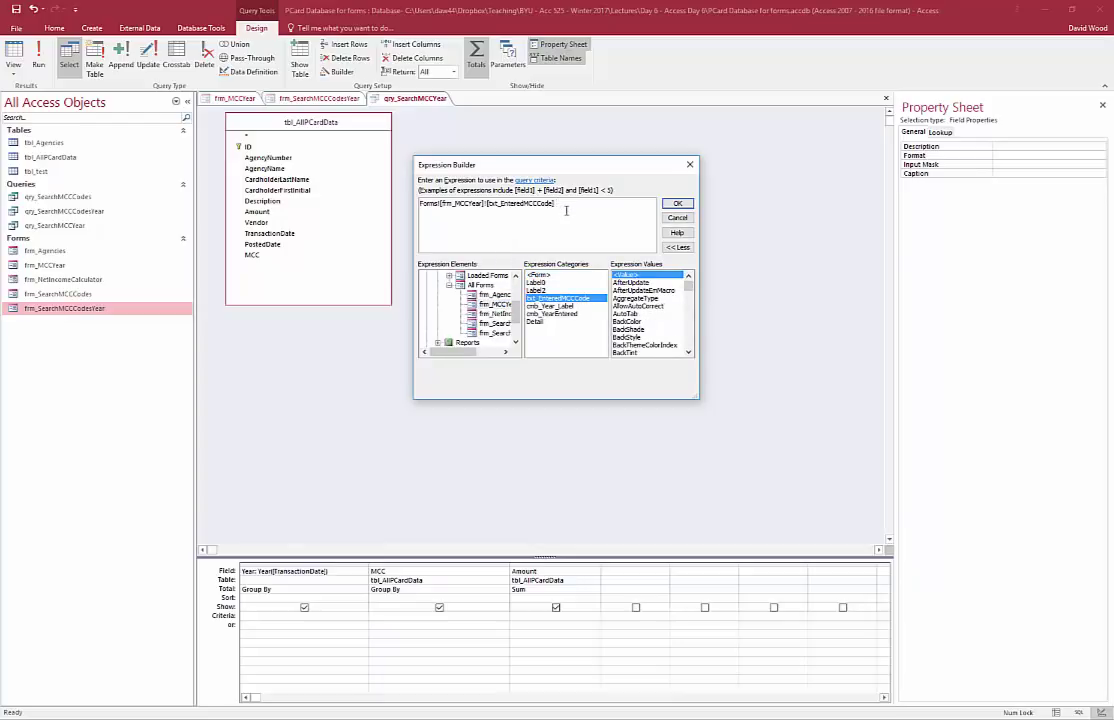
{"action": "type", "text": "="}
{"action": "type", "text": " & "}
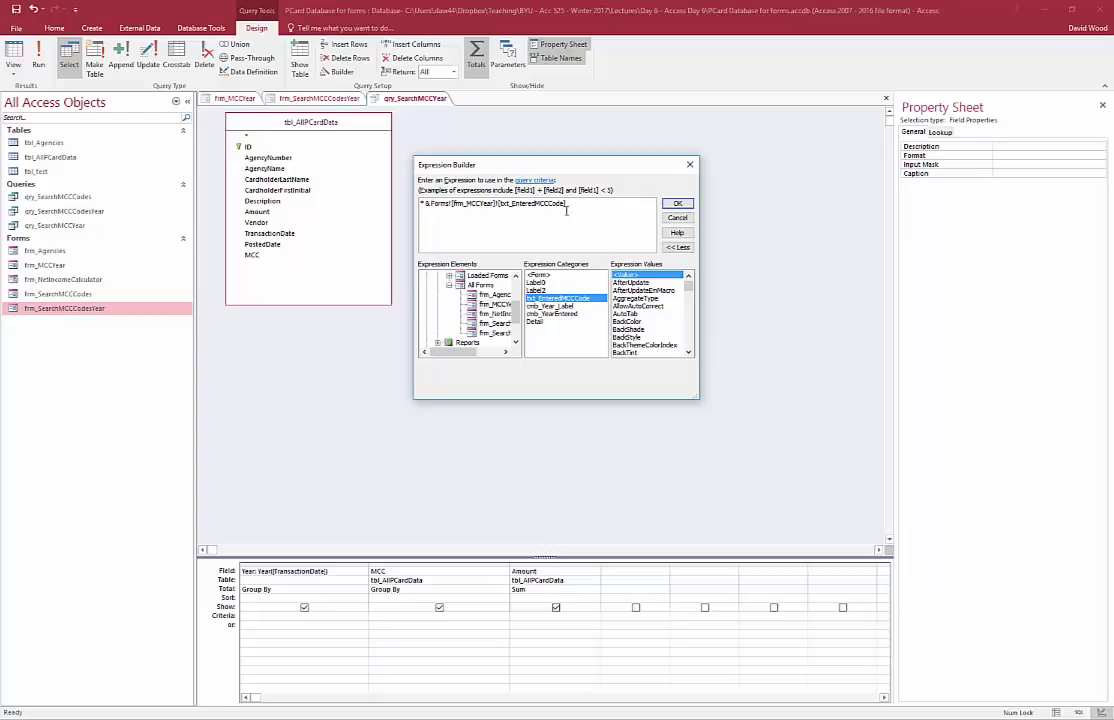
{"action": "type", "text": "LIKE "}
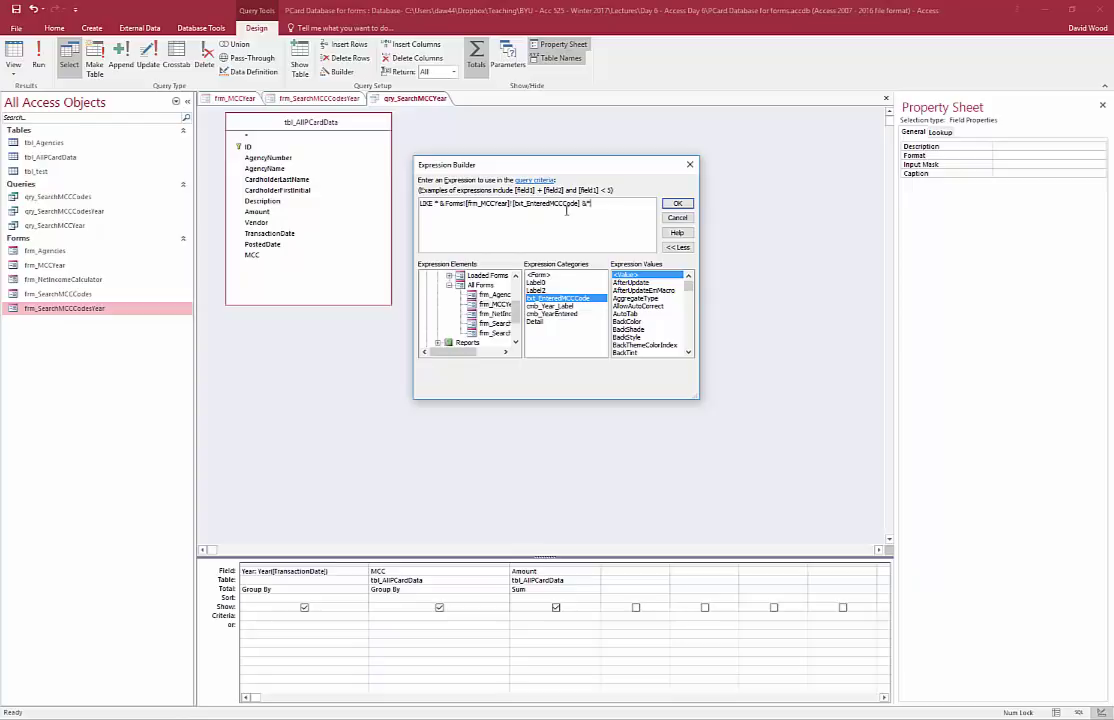
{"action": "type", "text": "\""}
{"action": "key", "text": "Return"}
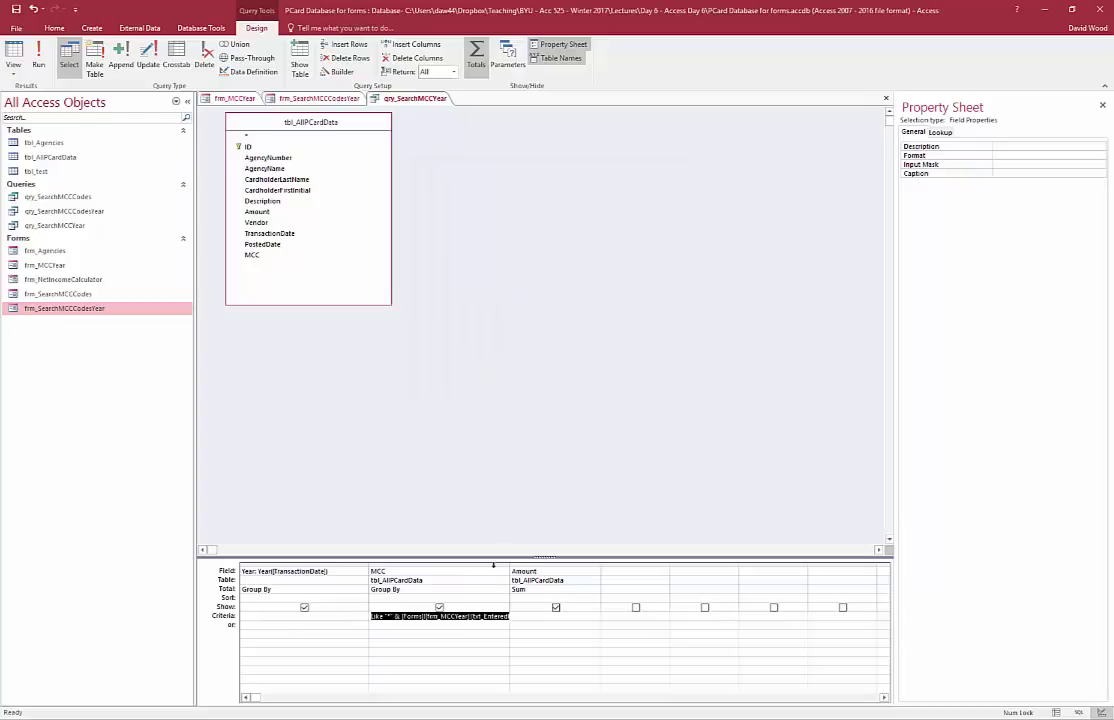
- Set the Year criteria to [Forms]![frm_MCCYear]![cmb_YearEntered]
{"action": "left_click", "coordinate": [334, 617]}
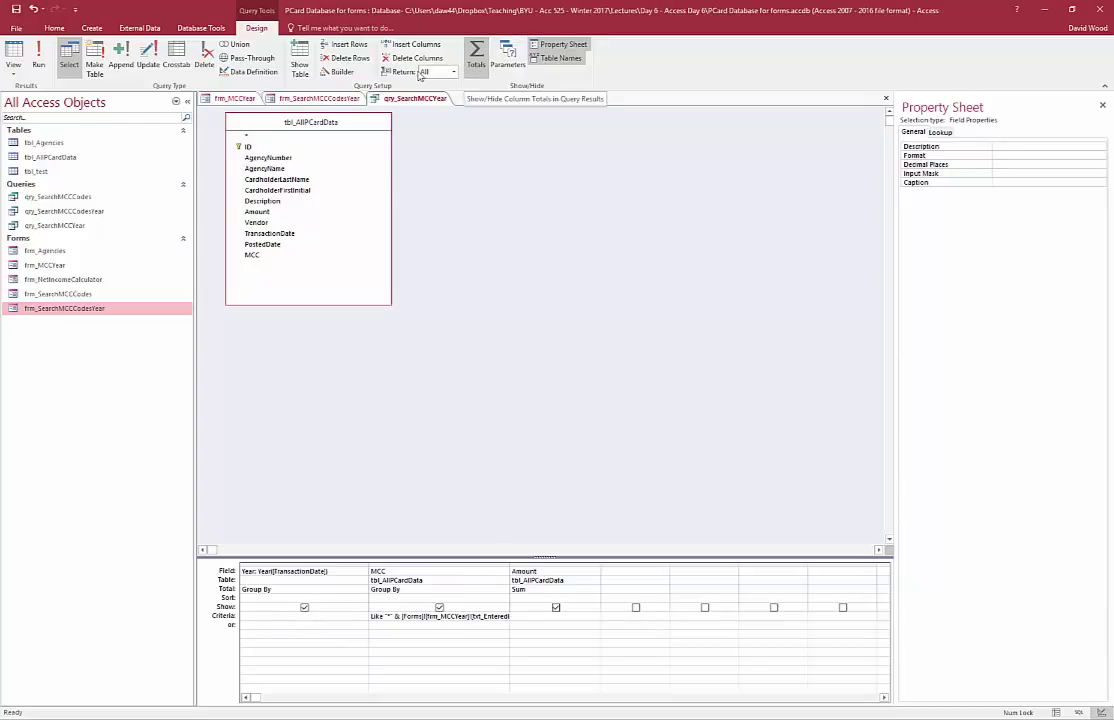
{"action": "left_click", "coordinate": [336, 72]}
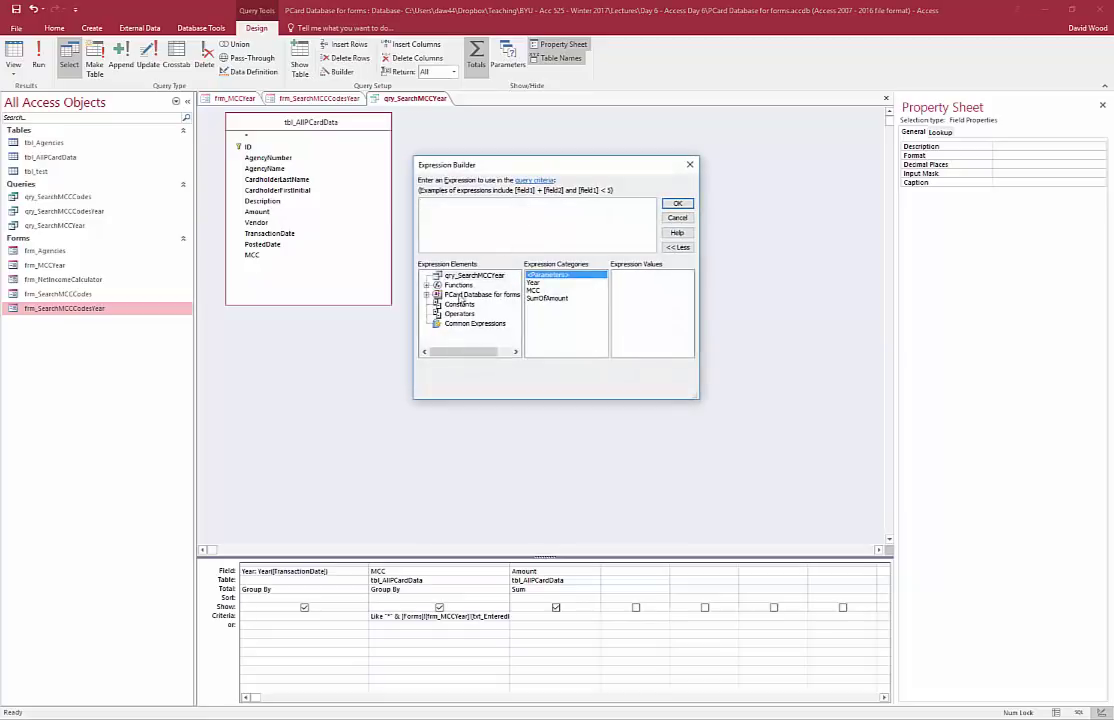
{"action": "left_click", "coordinate": [426, 294]}
{"action": "left_click", "coordinate": [437, 324]}
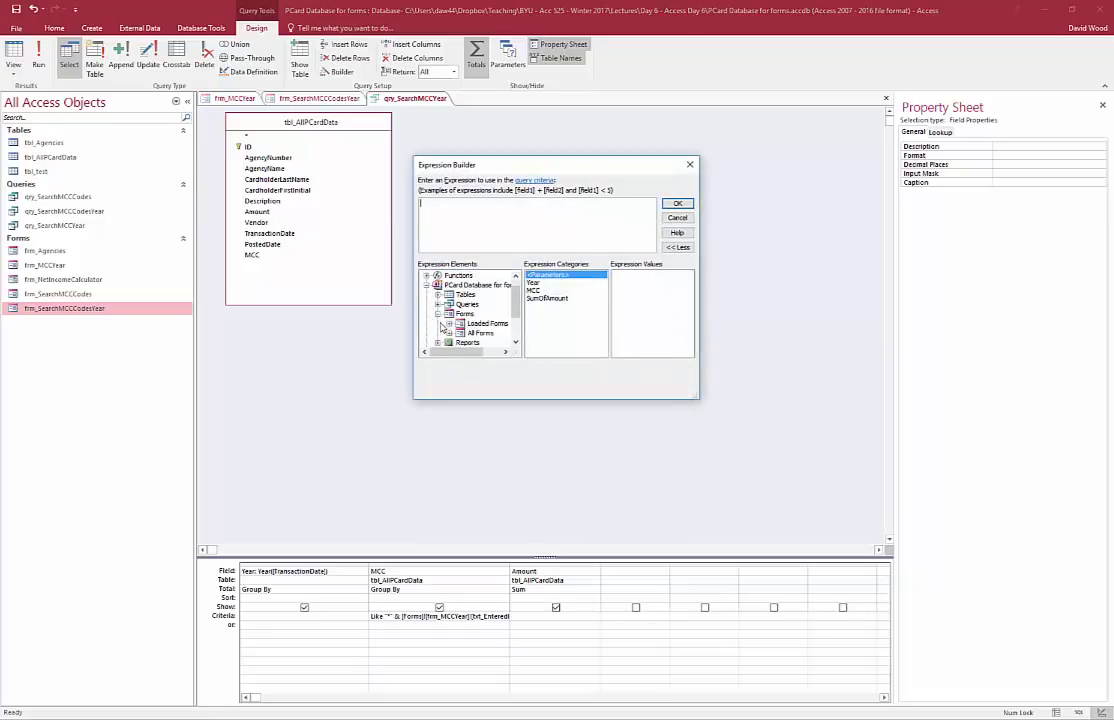
{"action": "left_click", "coordinate": [442, 331]}
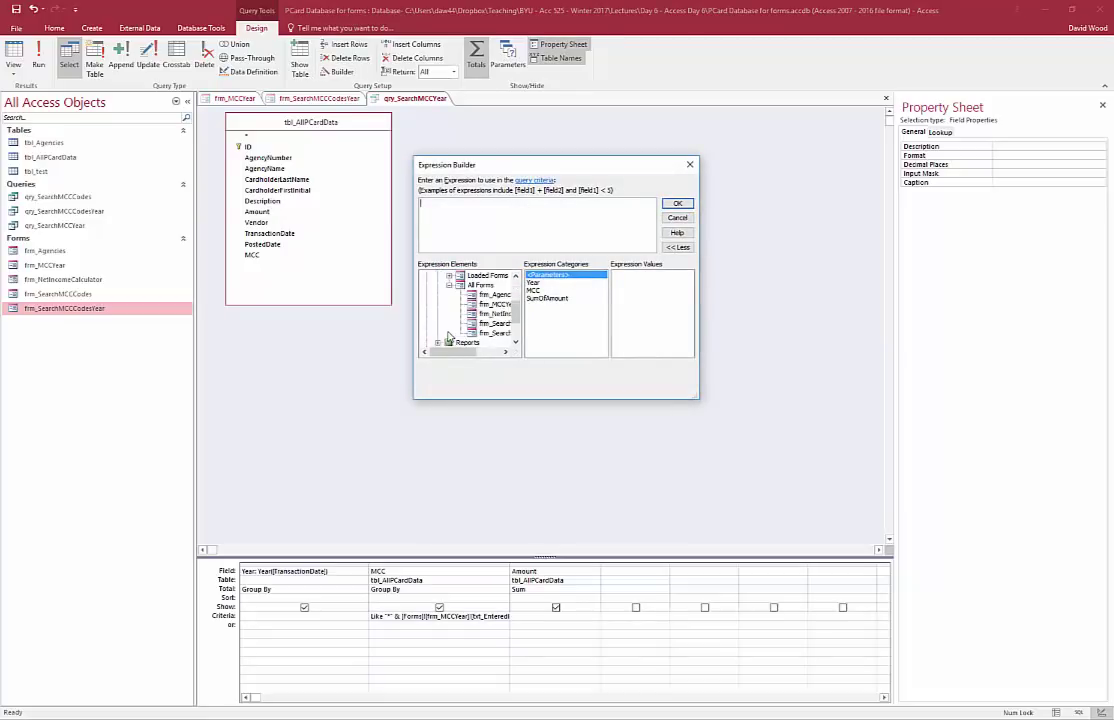
{"action": "left_click", "coordinate": [500, 304]}
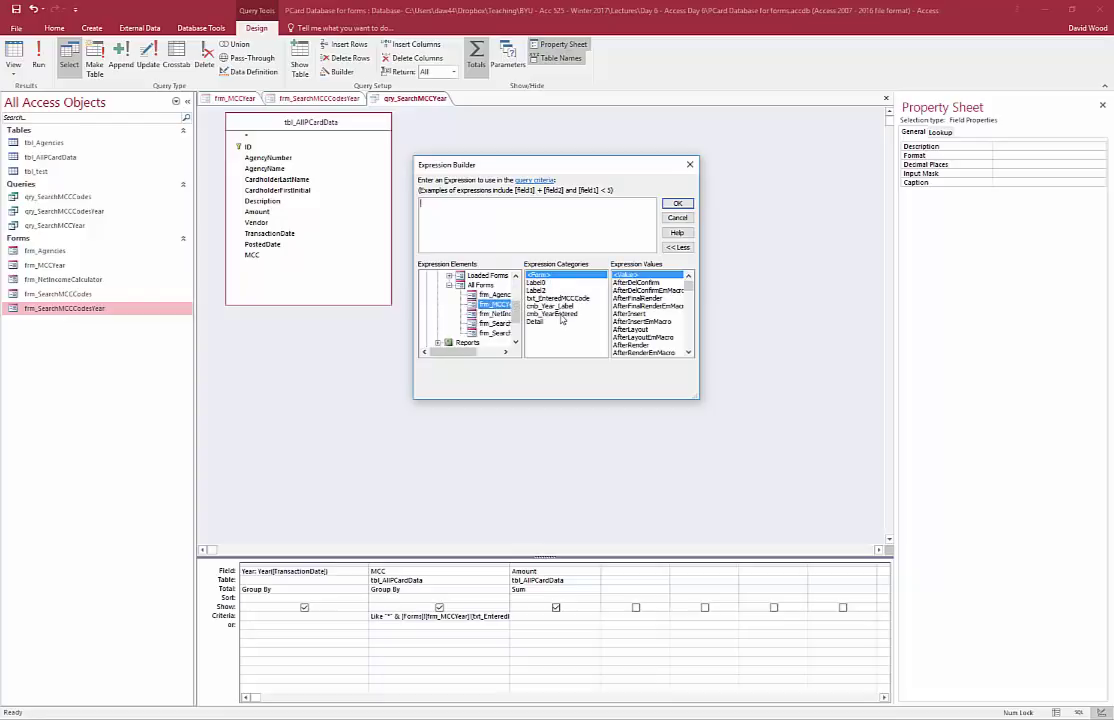
{"action": "left_click", "coordinate": [563, 313]}
{"action": "double_click", "coordinate": [563, 313]}
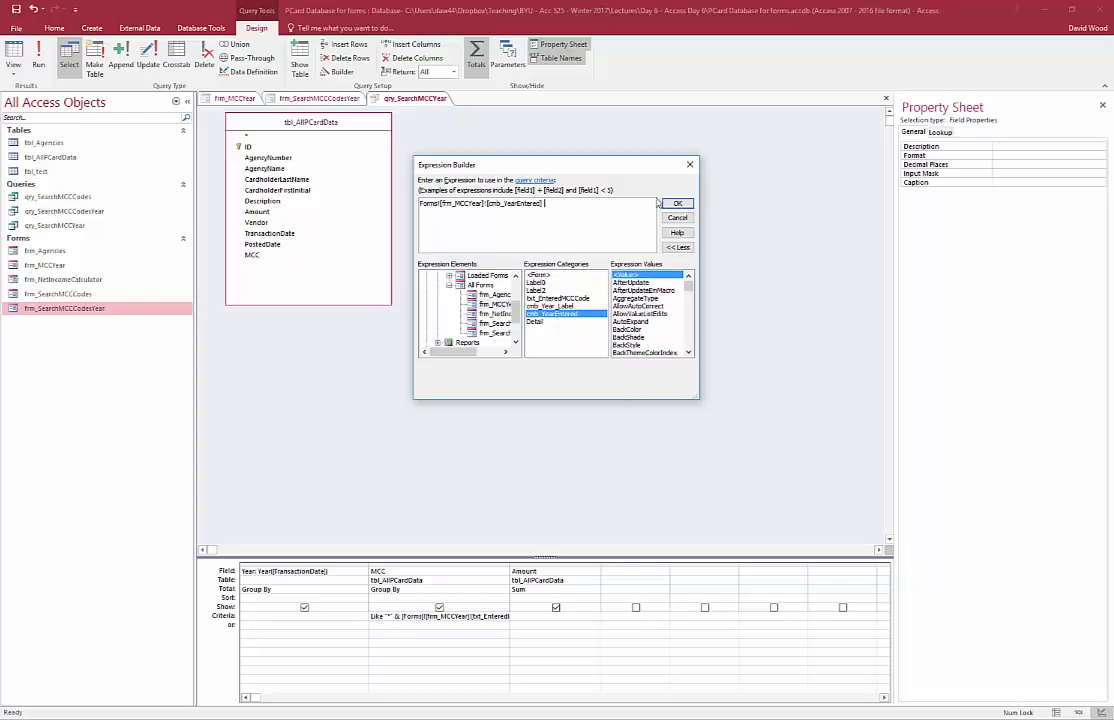
{"action": "left_click", "coordinate": [676, 204]}
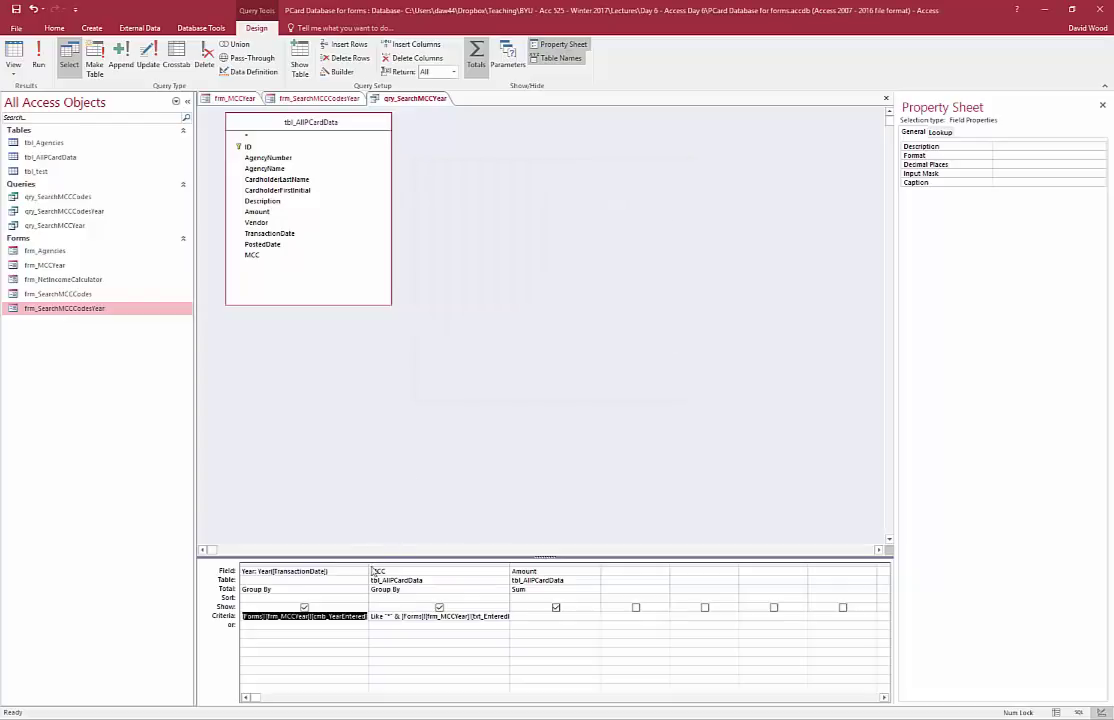
- Widen the Year column and inspect the Year and MCC criteria cells
{"action": "left_click_drag", "start_coordinate": [369, 567], "coordinate": [430, 567]}
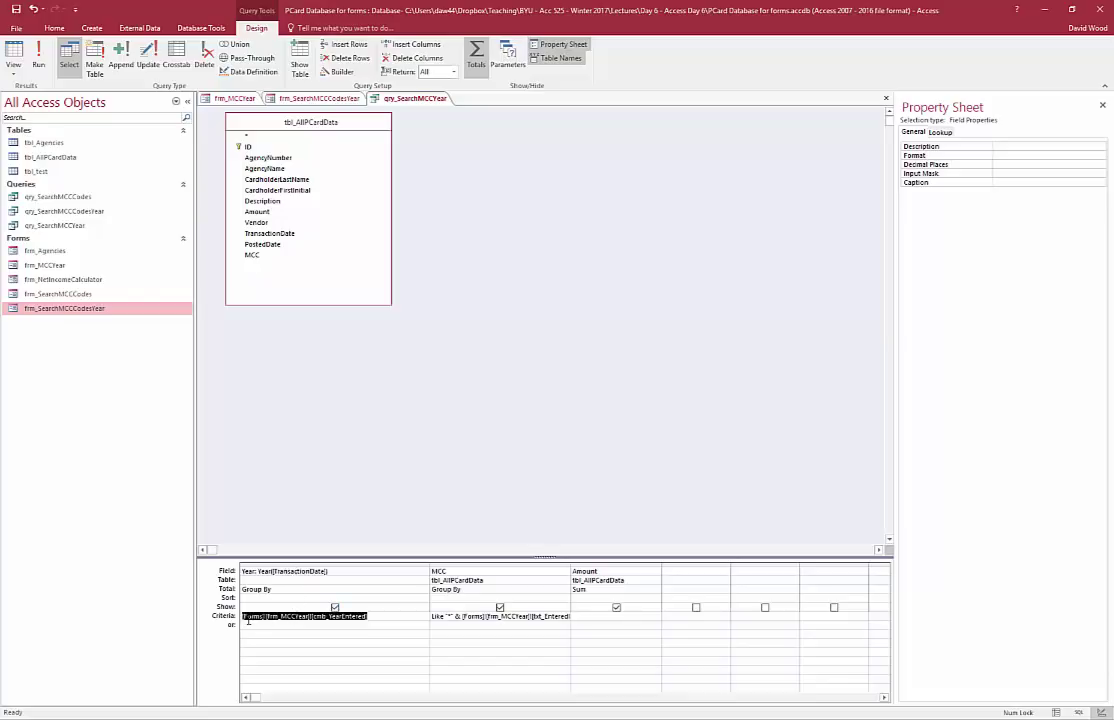
{"action": "left_click_drag", "start_coordinate": [300, 616], "coordinate": [560, 616]}
{"action": "left_click", "coordinate": [483, 619]}
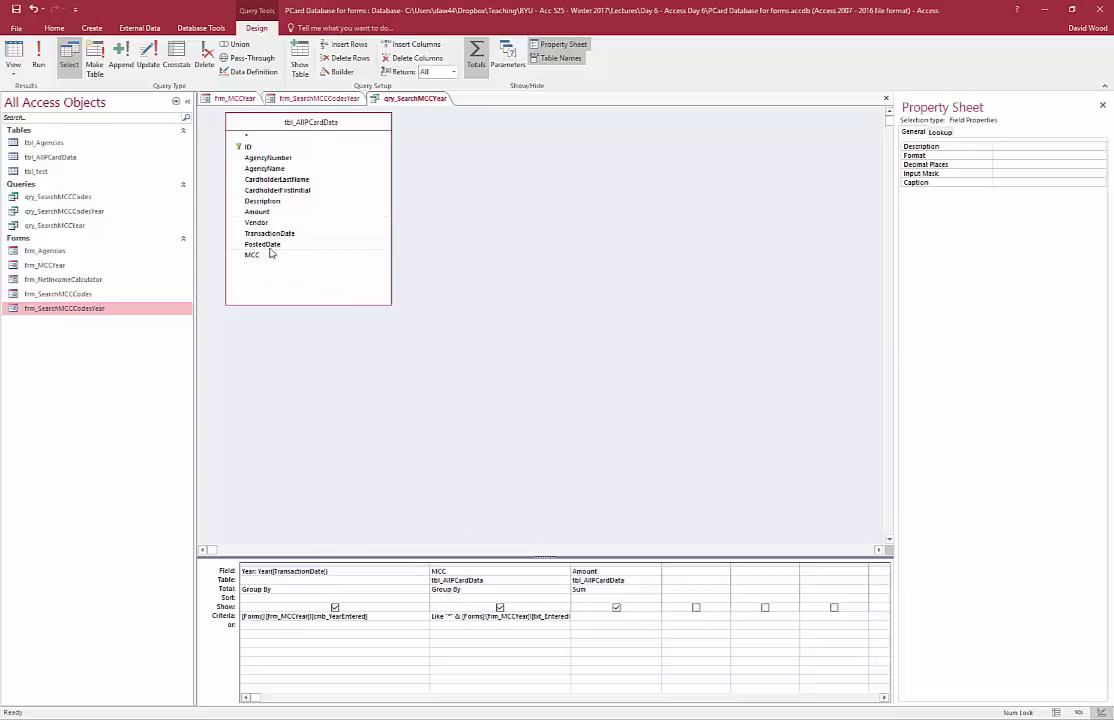
- Add and then delete a TransactionDate column, autofit the MCC column, and close the query
{"action": "left_click_drag", "start_coordinate": [270, 233], "coordinate": [440, 572]}
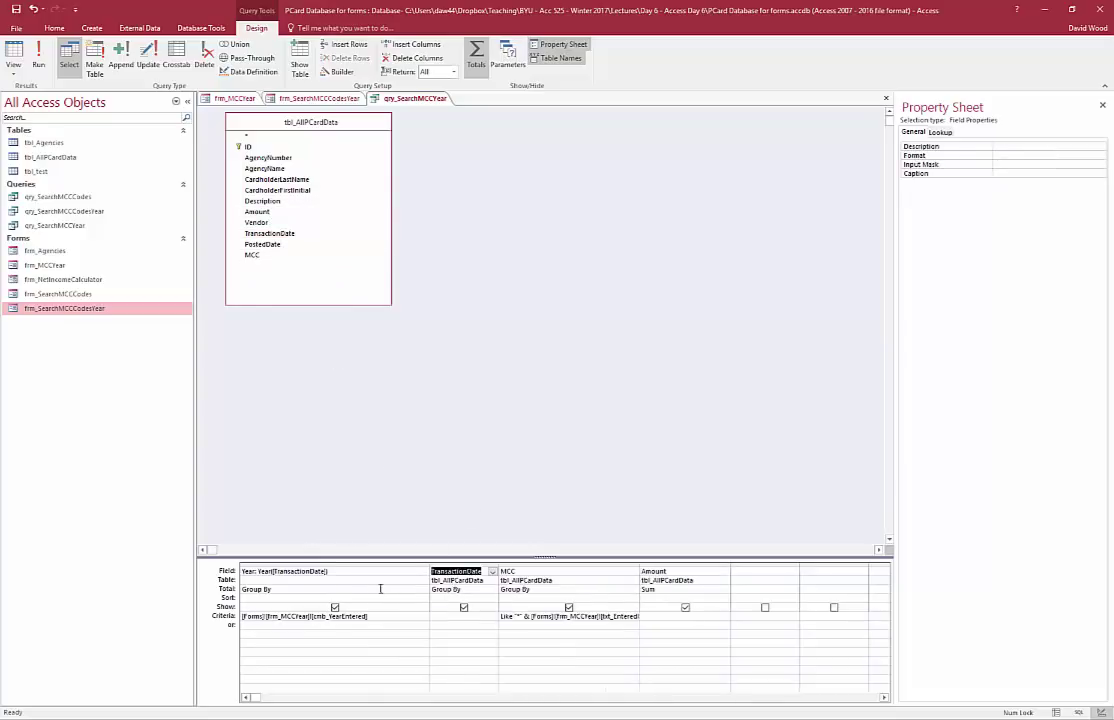
{"action": "left_click", "coordinate": [332, 590]}
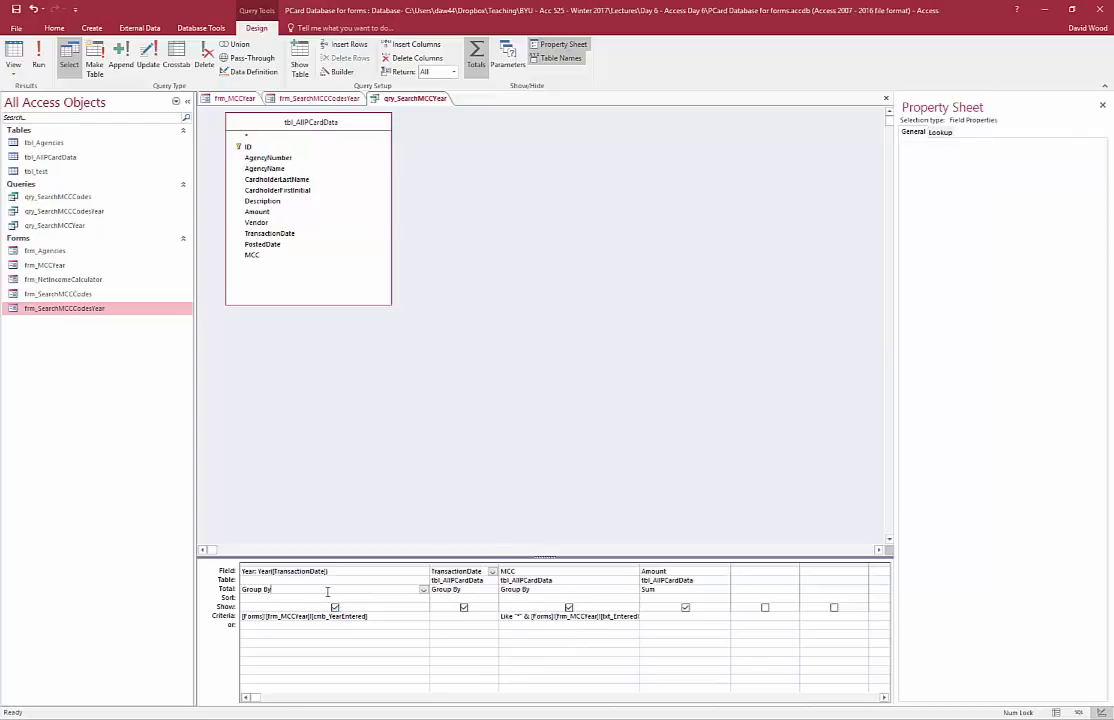
{"action": "left_click", "coordinate": [447, 566]}
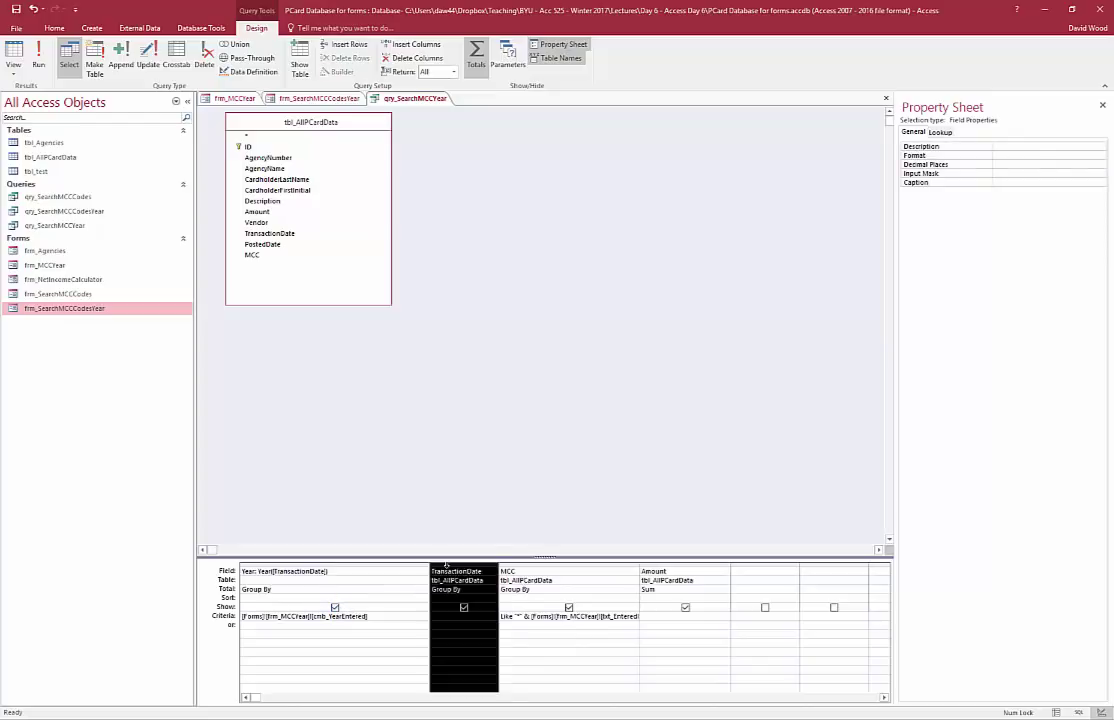
{"action": "key", "text": "Delete"}
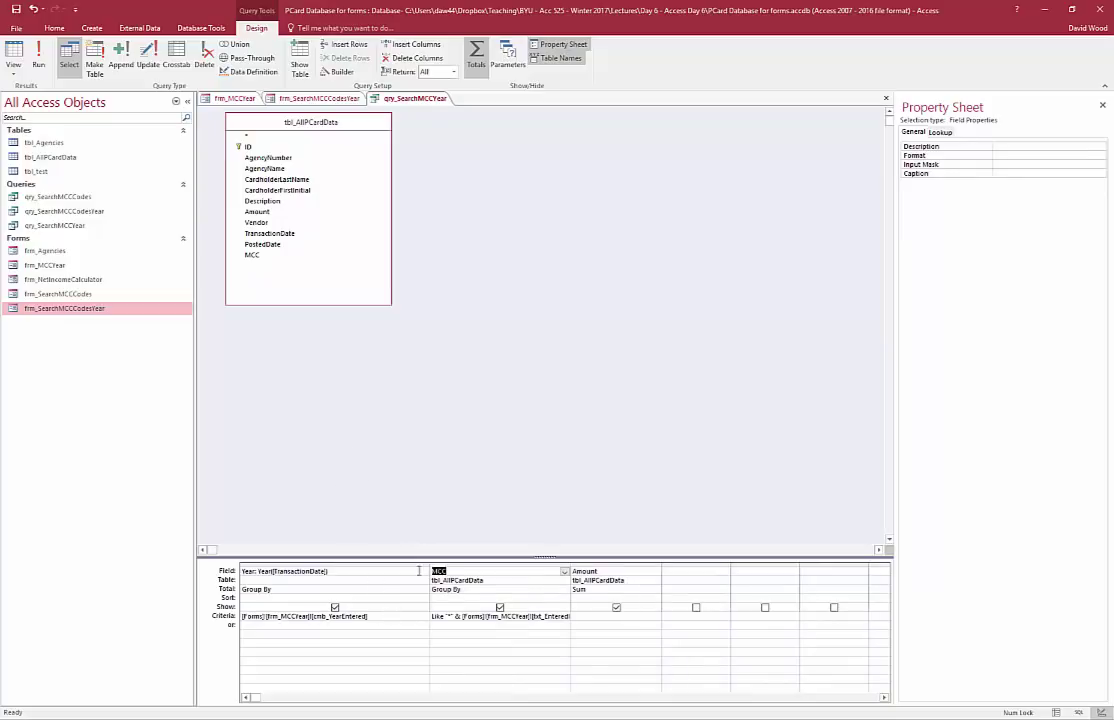
{"action": "double_click", "coordinate": [570, 566]}
{"action": "left_click", "coordinate": [401, 446]}
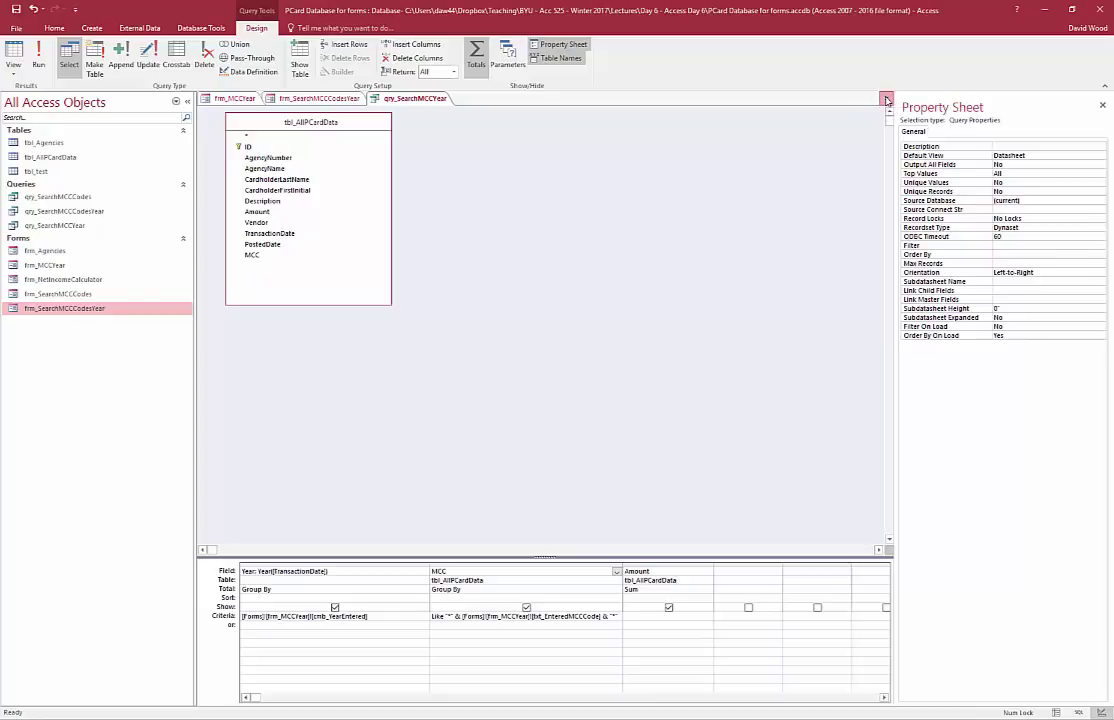
{"action": "left_click", "coordinate": [886, 100]}
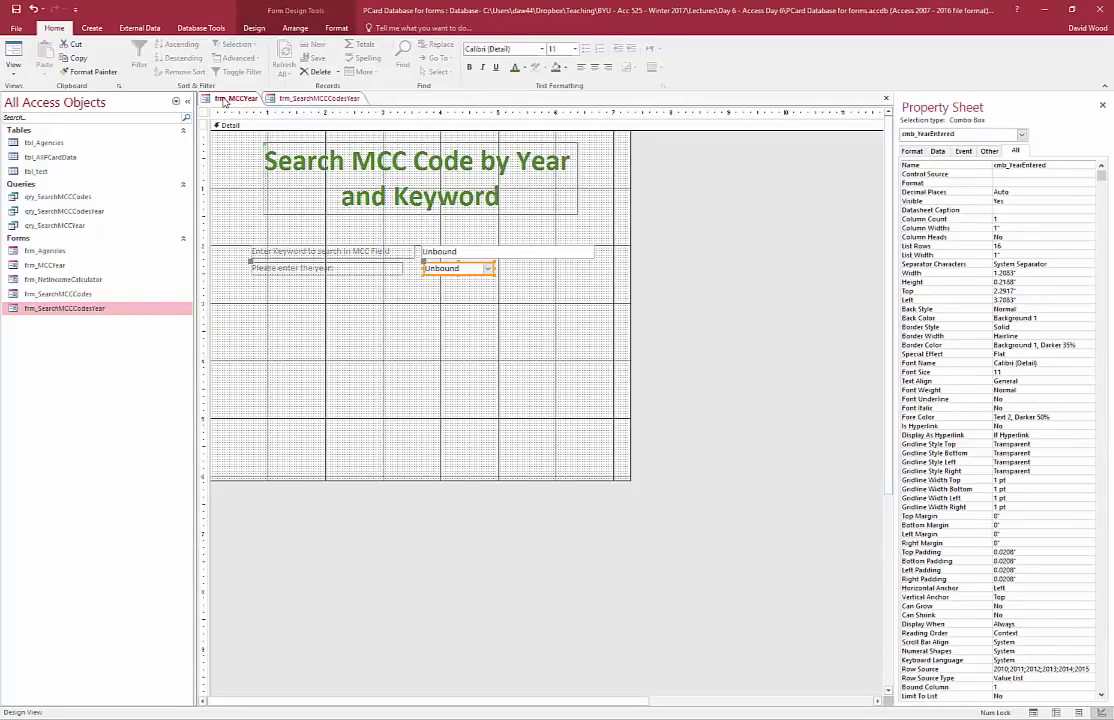
- Draw a new command button below the year combo on frm_MCCYear
{"action": "left_click", "coordinate": [209, 160]}
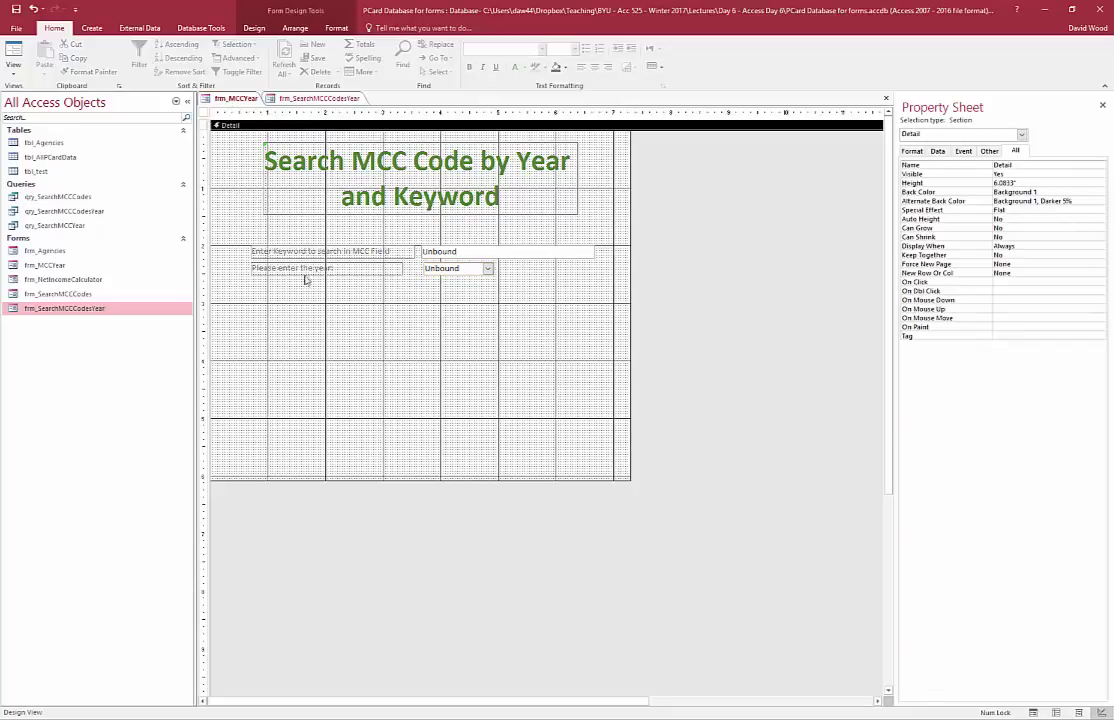
{"action": "left_click", "coordinate": [243, 28]}
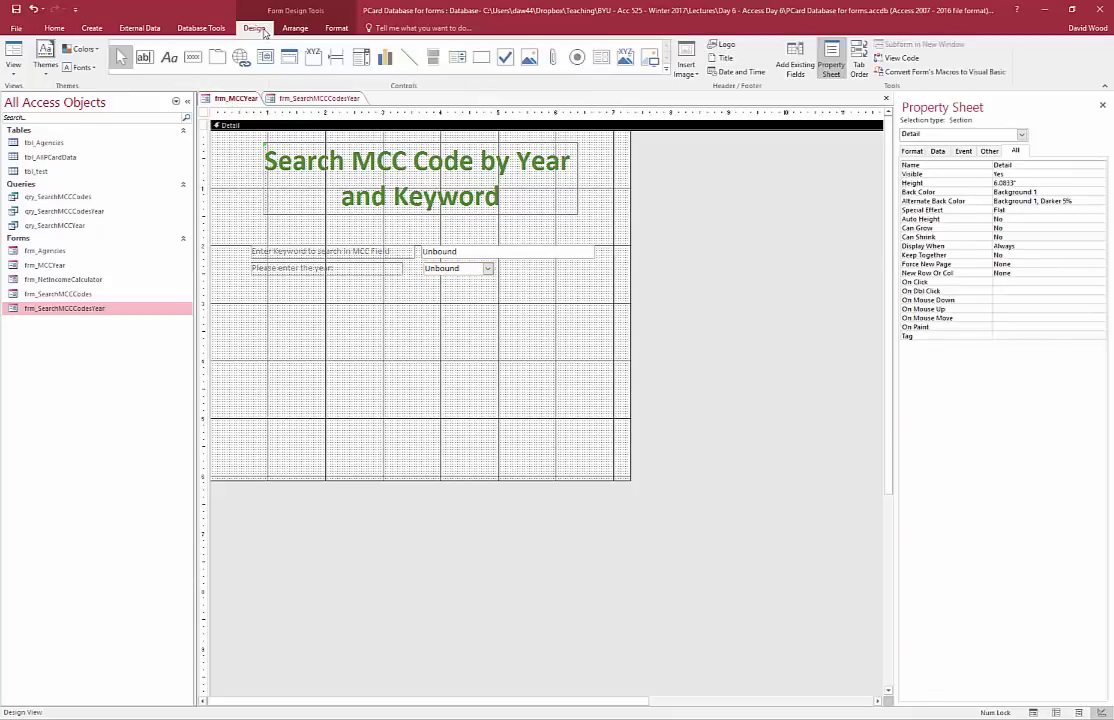
{"action": "left_click", "coordinate": [193, 57]}
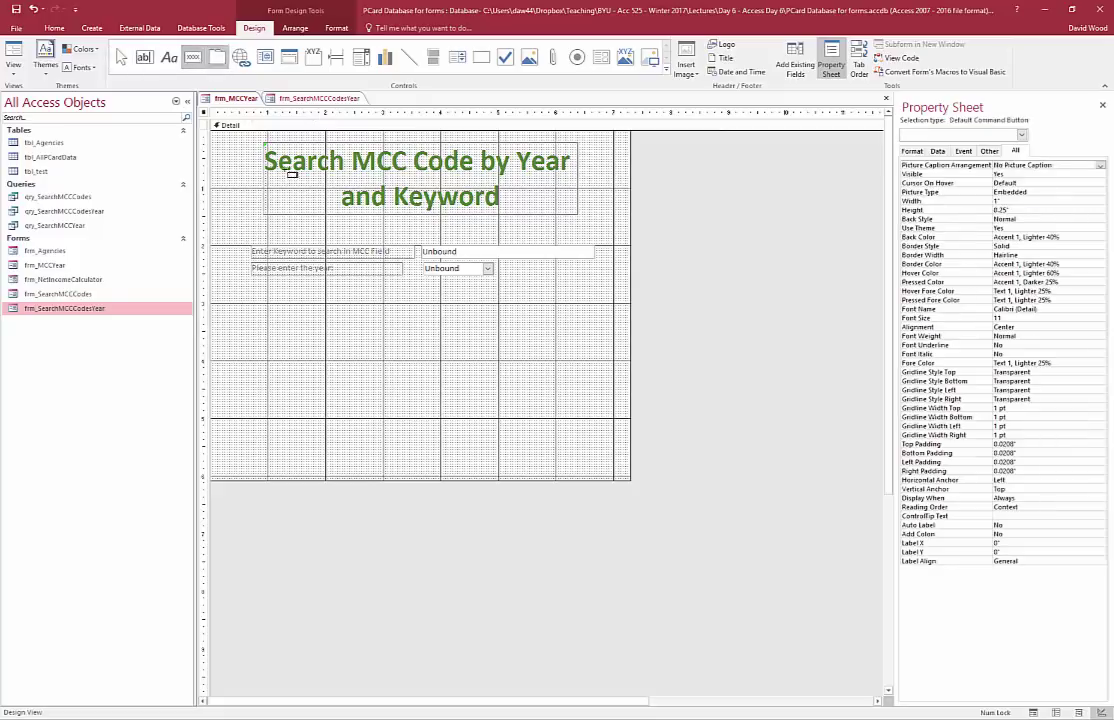
{"action": "left_click_drag", "start_coordinate": [336, 310], "coordinate": [459, 371]}
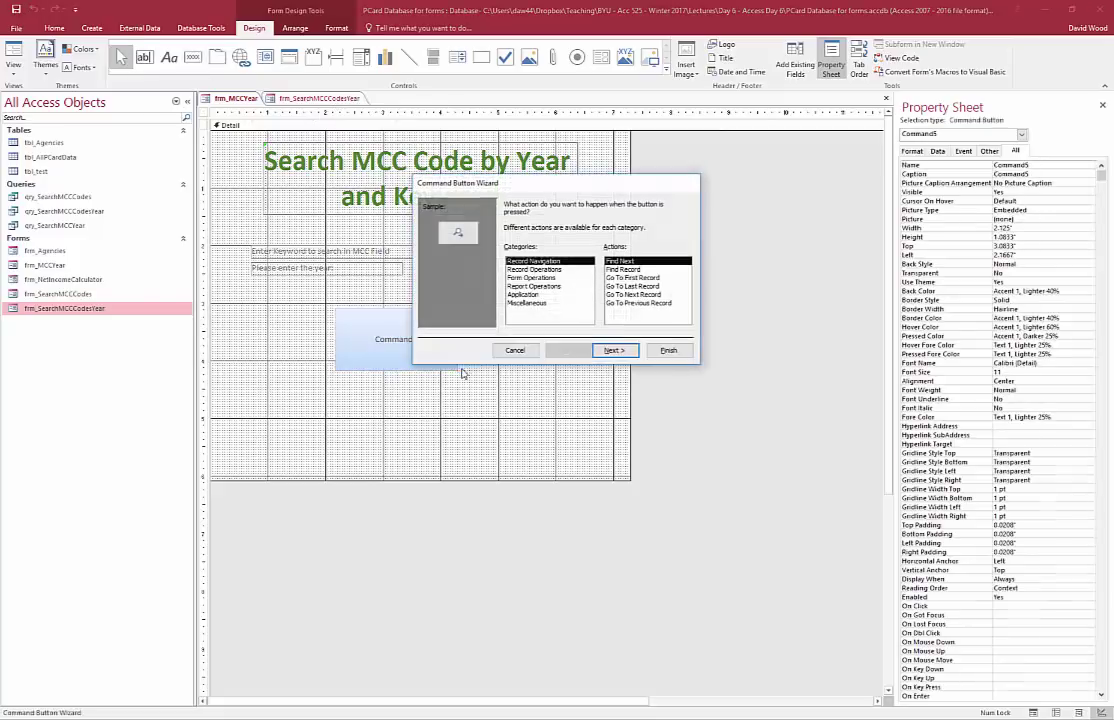
- Make the button run qry_SearchMCCYear, captioned Run Query and named cmd_RunSearchMCCYearQuery
{"action": "left_click", "coordinate": [529, 303]}
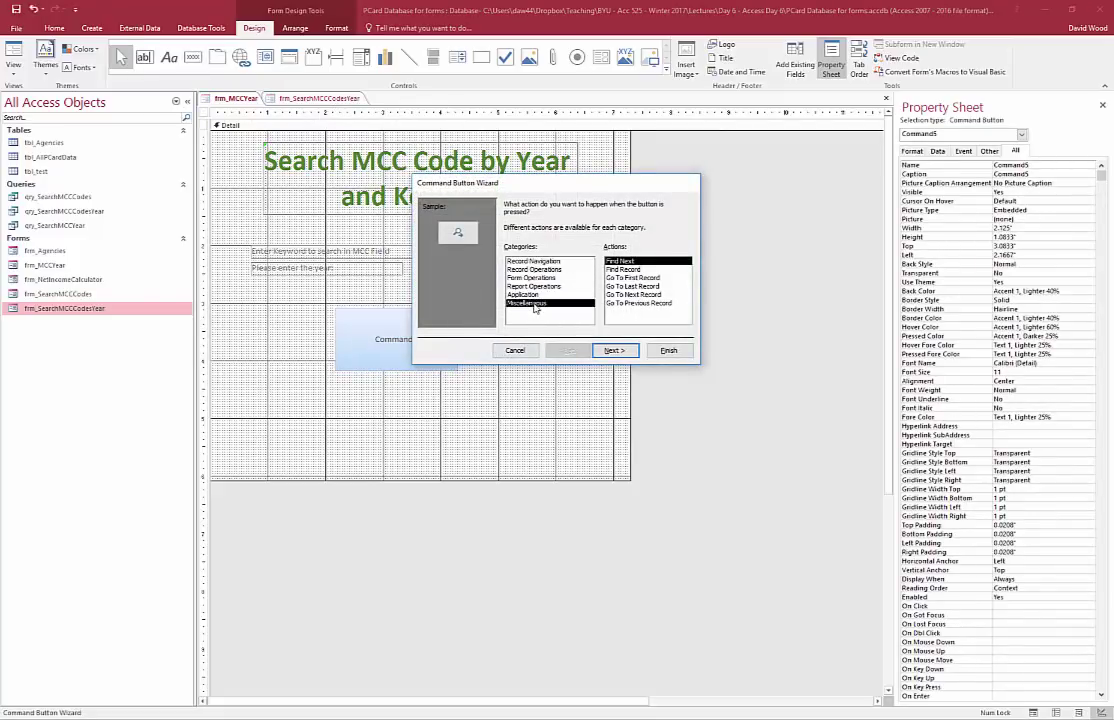
{"action": "left_click", "coordinate": [622, 286]}
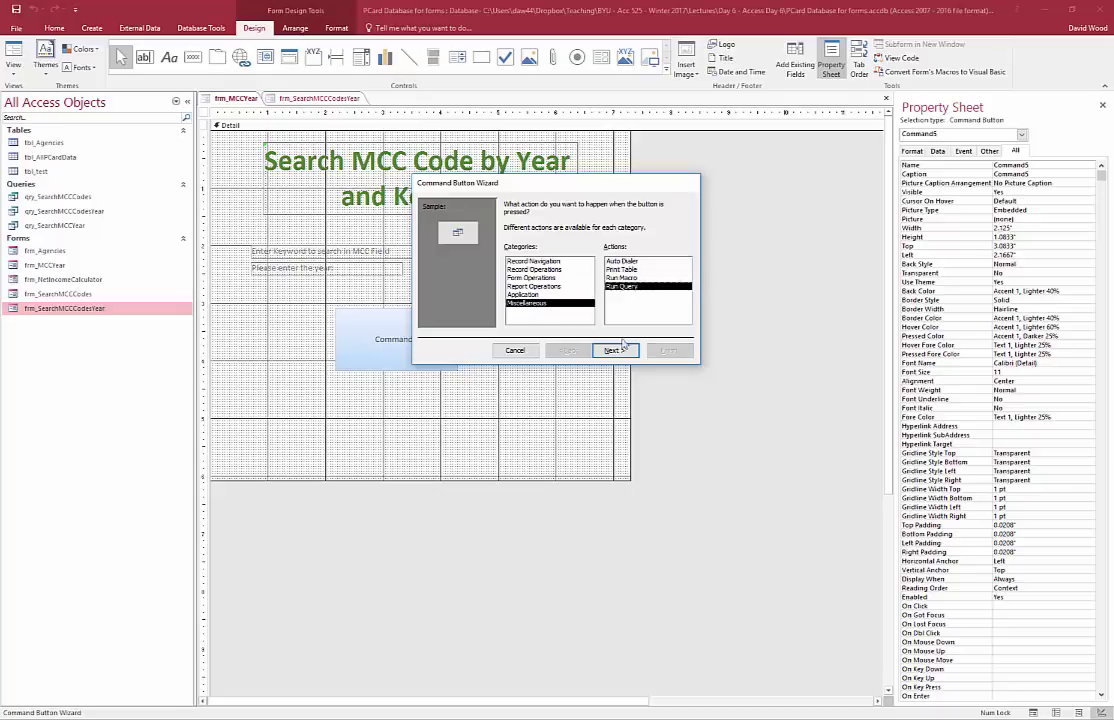
{"action": "left_click", "coordinate": [620, 351]}
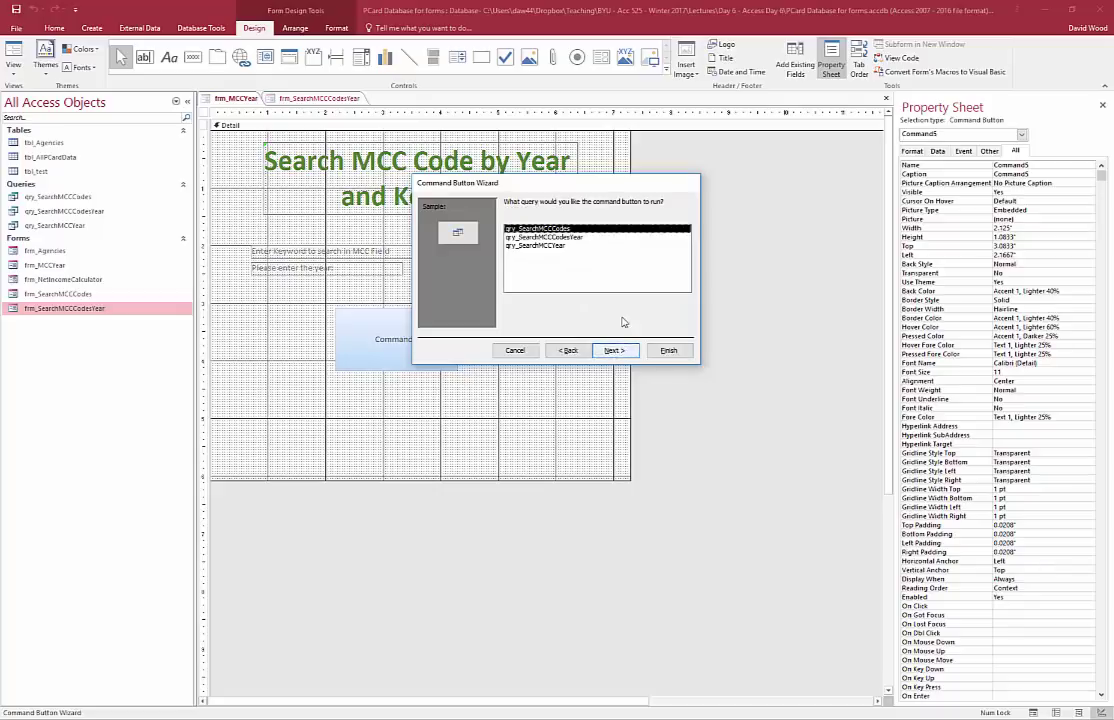
{"action": "left_click", "coordinate": [557, 246]}
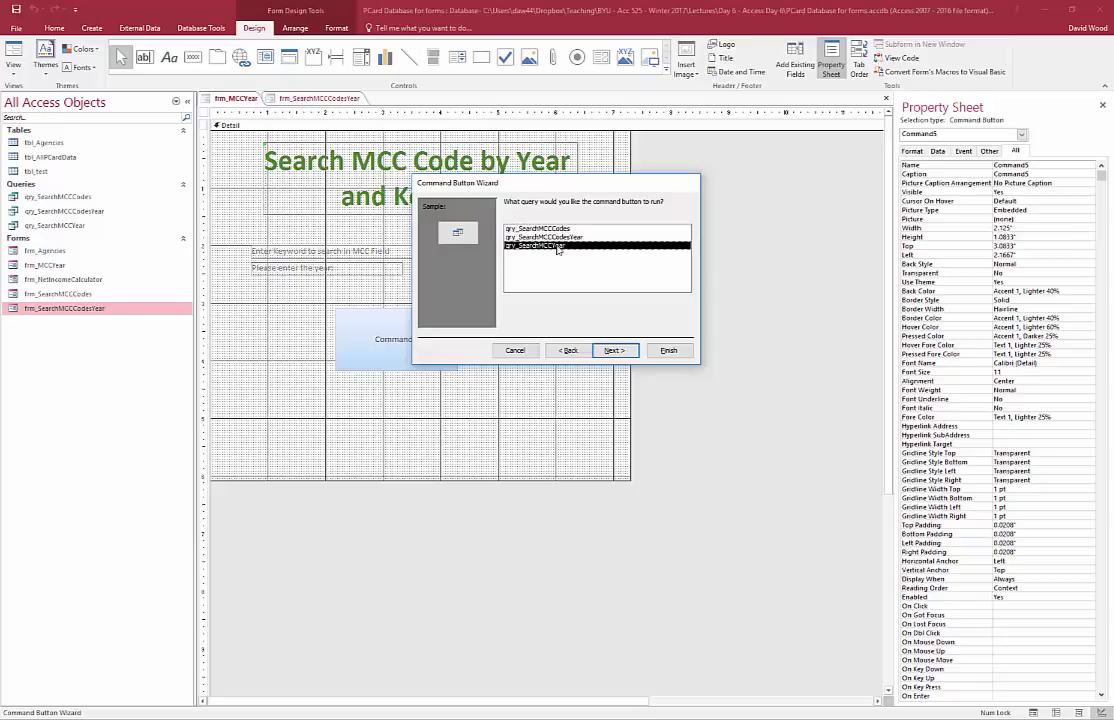
{"action": "left_click", "coordinate": [612, 351]}
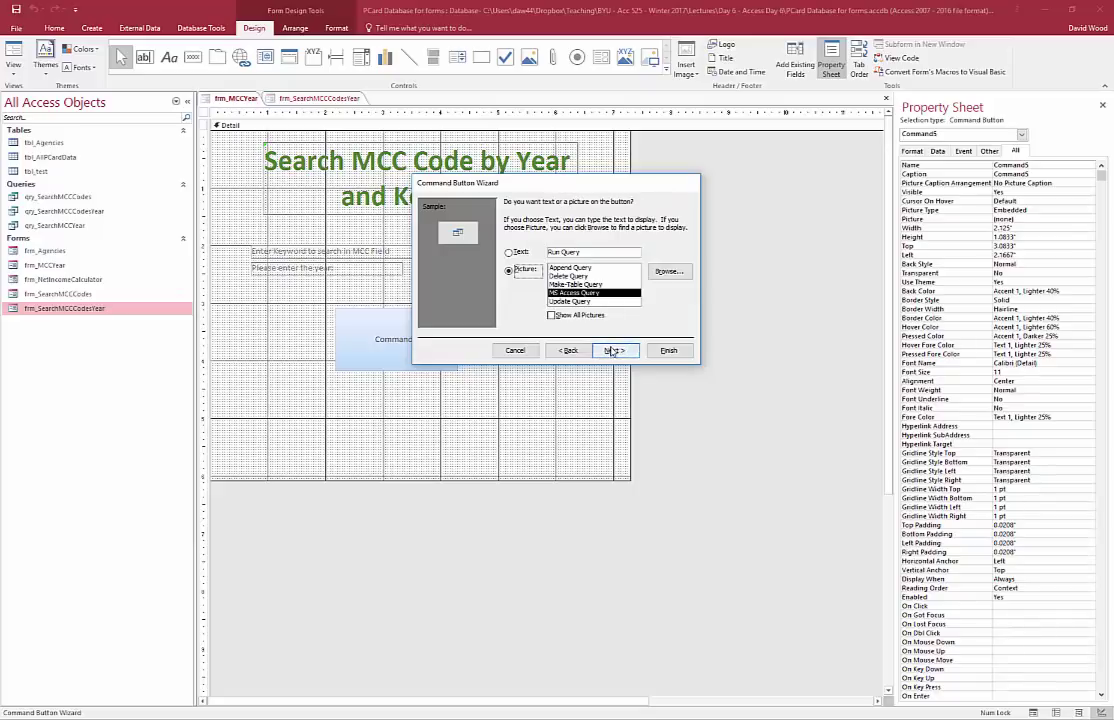
{"action": "left_click", "coordinate": [509, 253]}
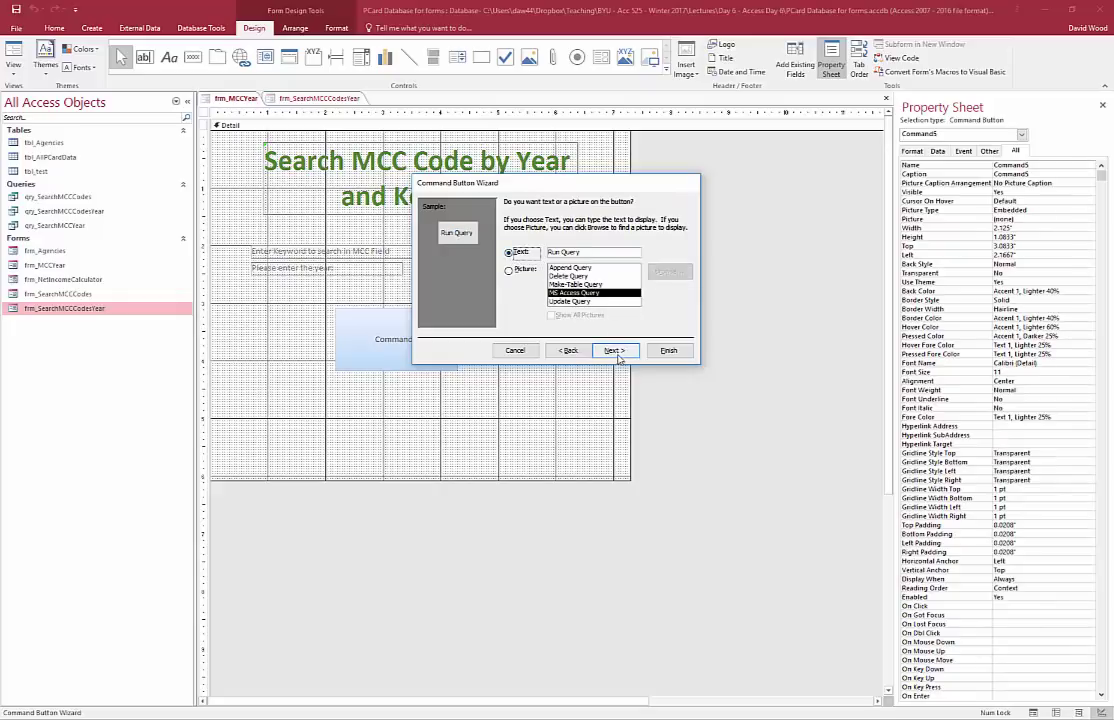
{"action": "key", "text": "Return"}
{"action": "type", "text": "cmd_RunSearchMCCYearQuery"}
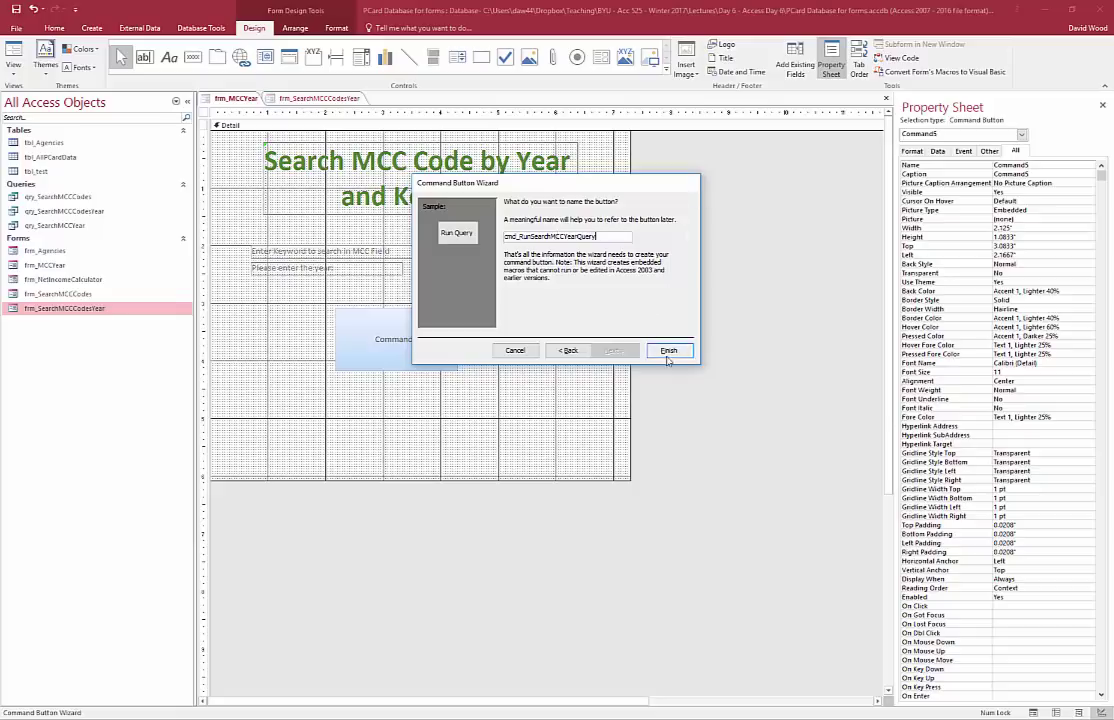
{"action": "left_click", "coordinate": [668, 350]}
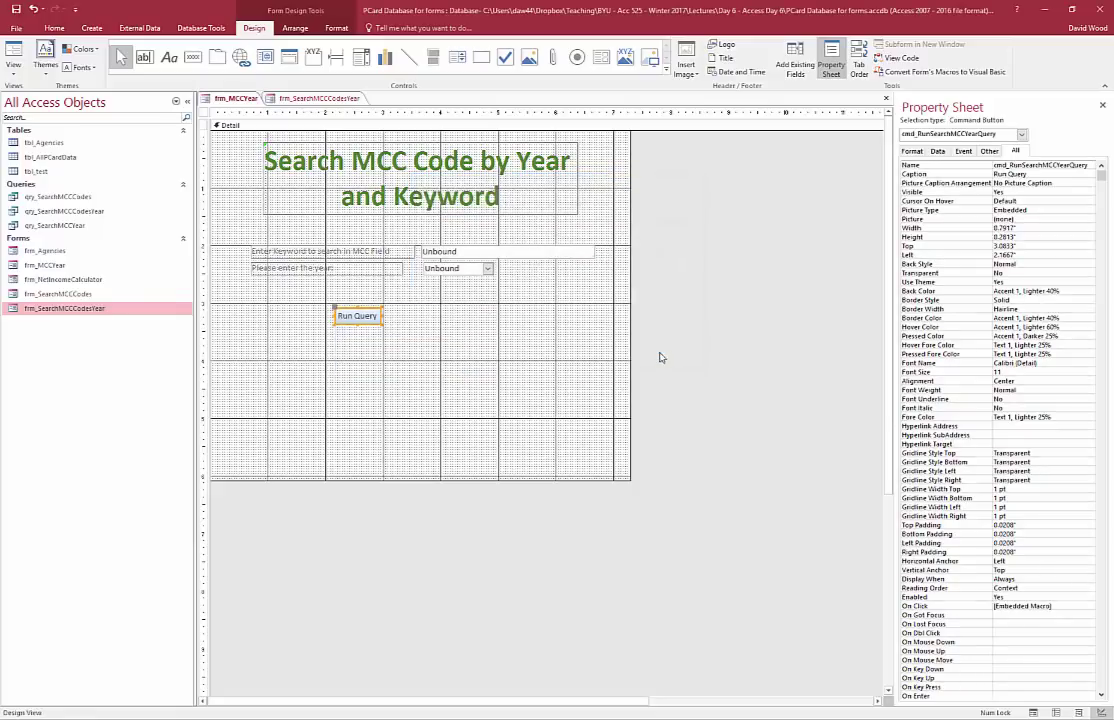
- Enlarge and reposition the Run Query button
{"action": "left_click_drag", "start_coordinate": [381, 324], "coordinate": [490, 368]}
{"action": "left_click_drag", "start_coordinate": [453, 311], "coordinate": [458, 309]}
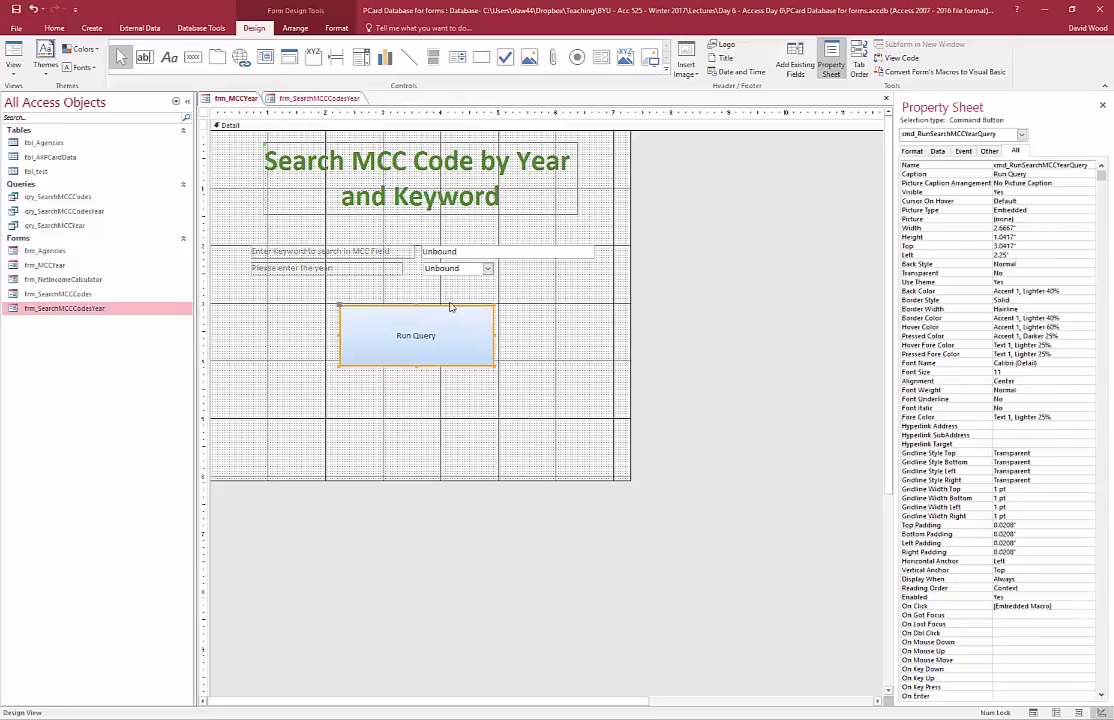
{"action": "left_click", "coordinate": [294, 313]}
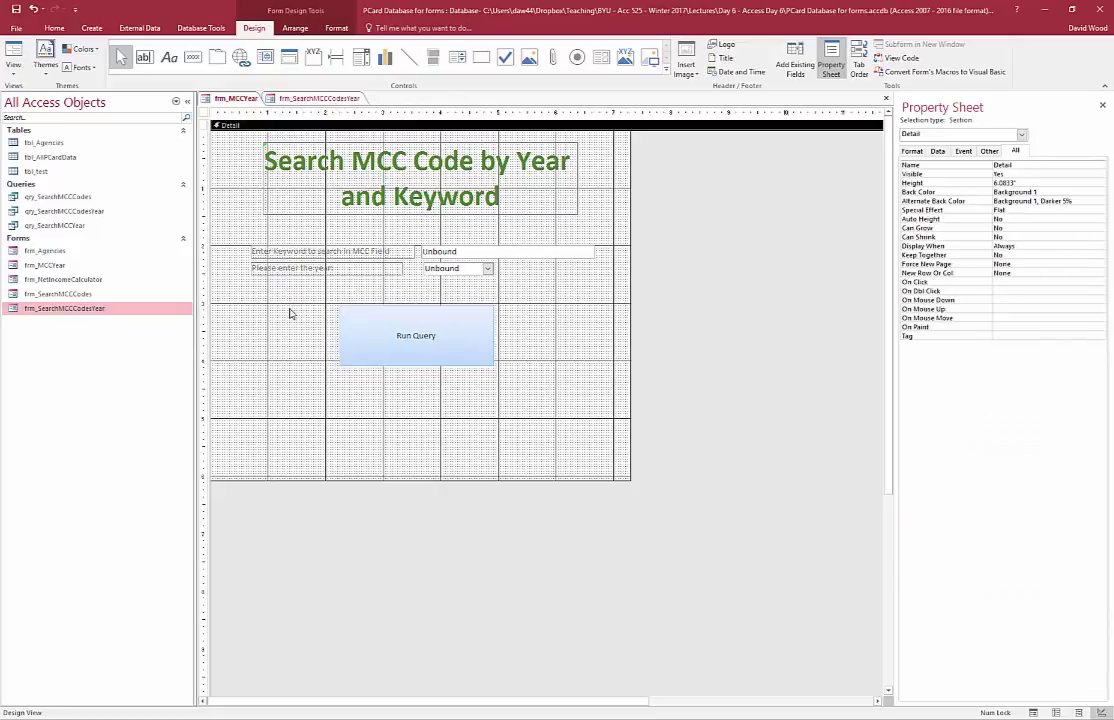
- In Form View, search keyword Food with year 2013 and run the query
{"action": "left_click", "coordinate": [53, 30]}
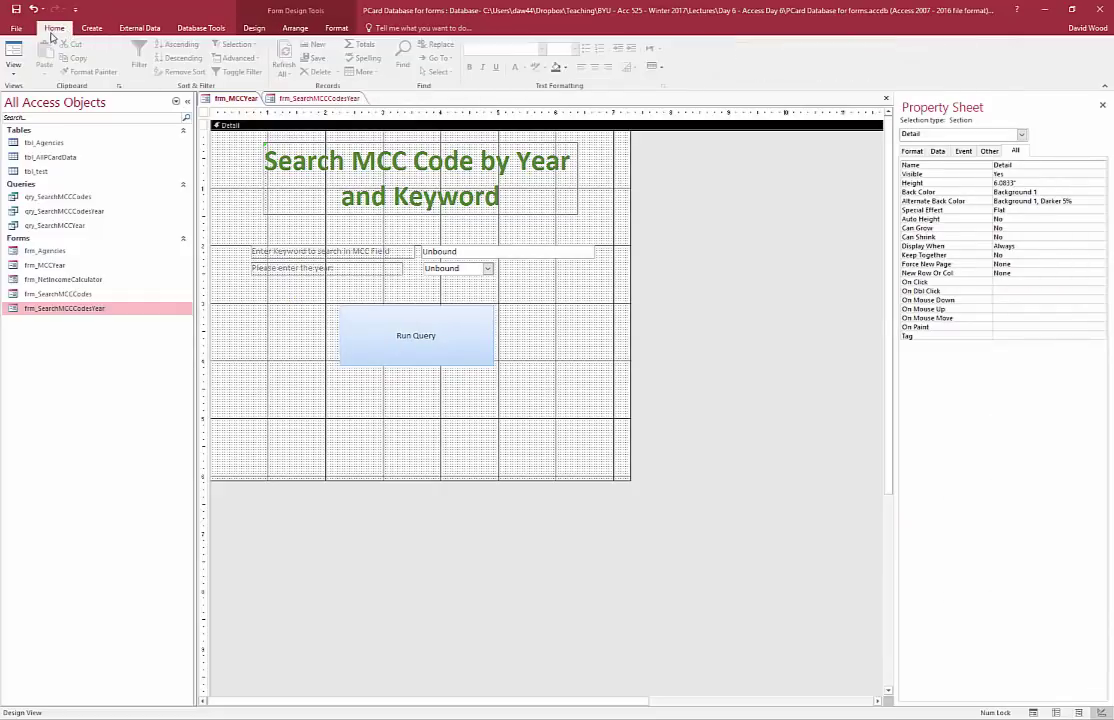
{"action": "left_click", "coordinate": [13, 68]}
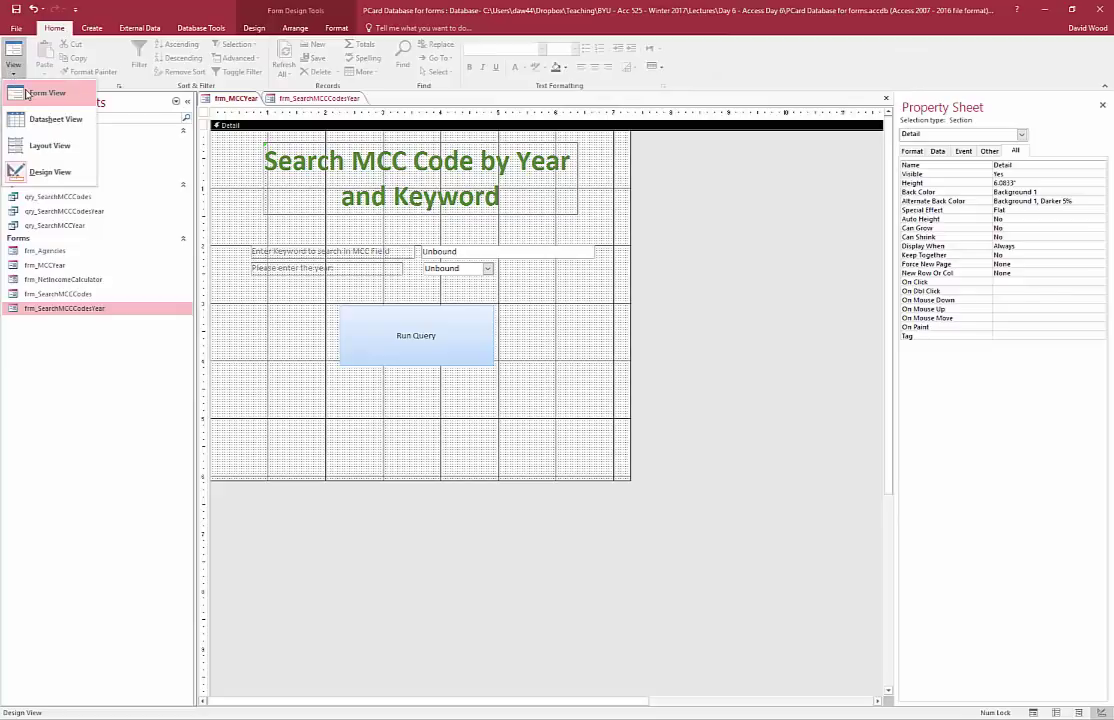
{"action": "left_click", "coordinate": [27, 93]}
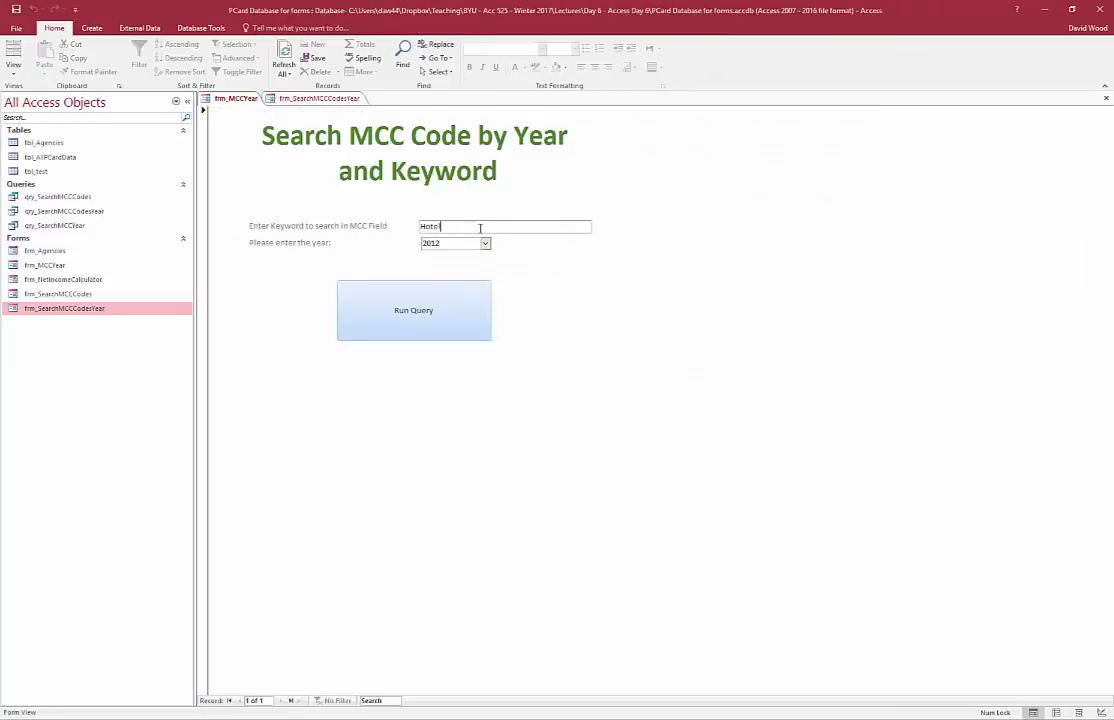
{"action": "type", "text": "Food"}
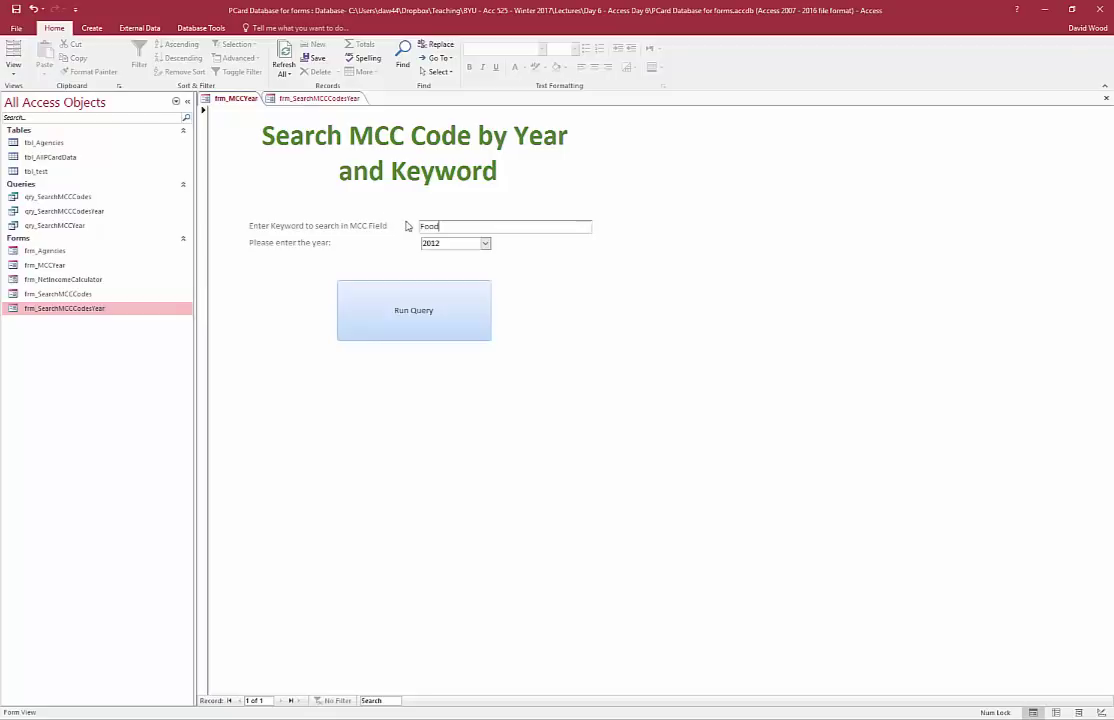
{"action": "left_click", "coordinate": [485, 243]}
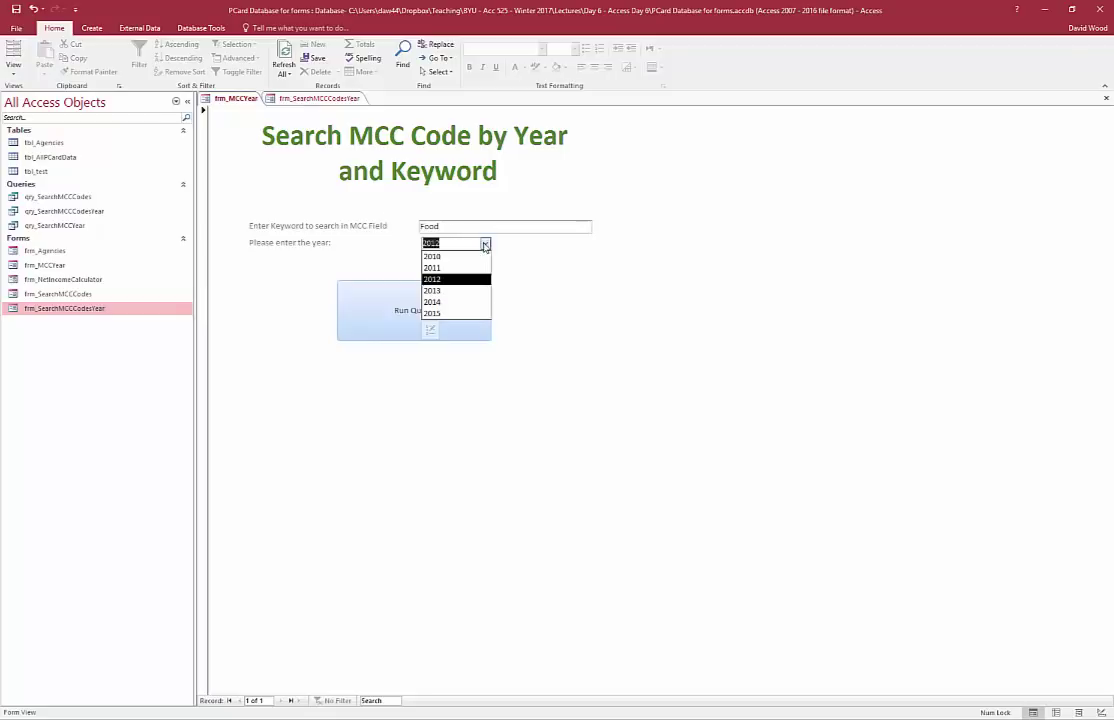
{"action": "left_click", "coordinate": [450, 289]}
{"action": "left_click", "coordinate": [428, 312]}
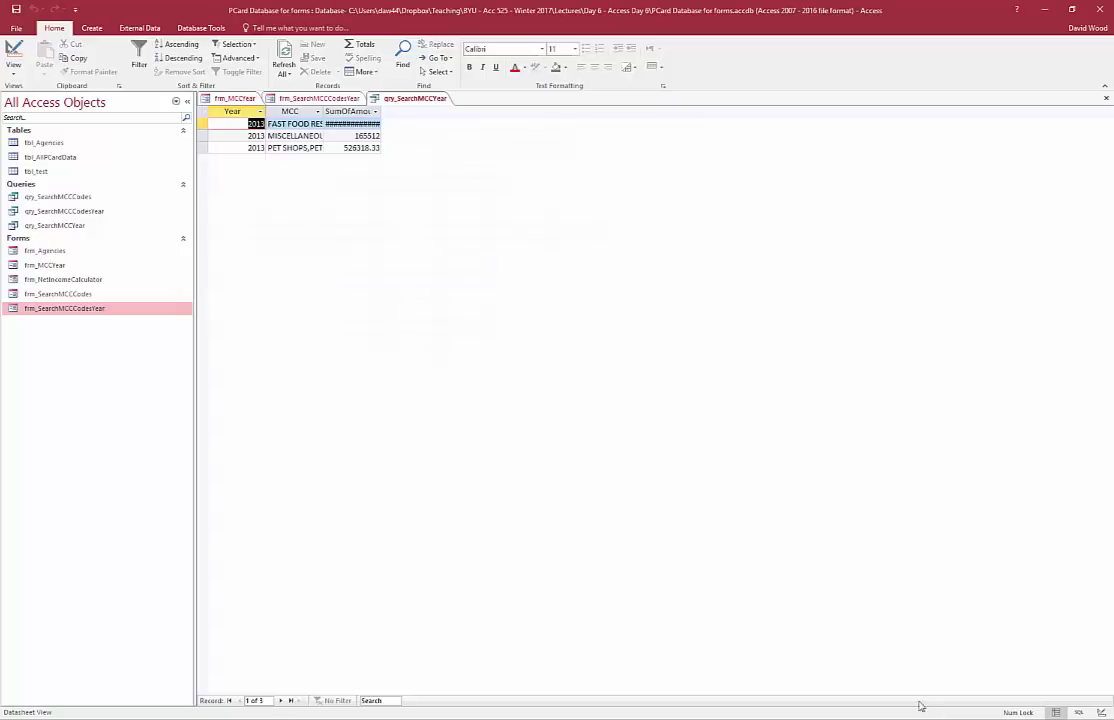
- Autofit the SumOfAmount, MCC and Year columns to read full names, totals and frm_MCCYear criteria
{"action": "double_click", "coordinate": [380, 111]}
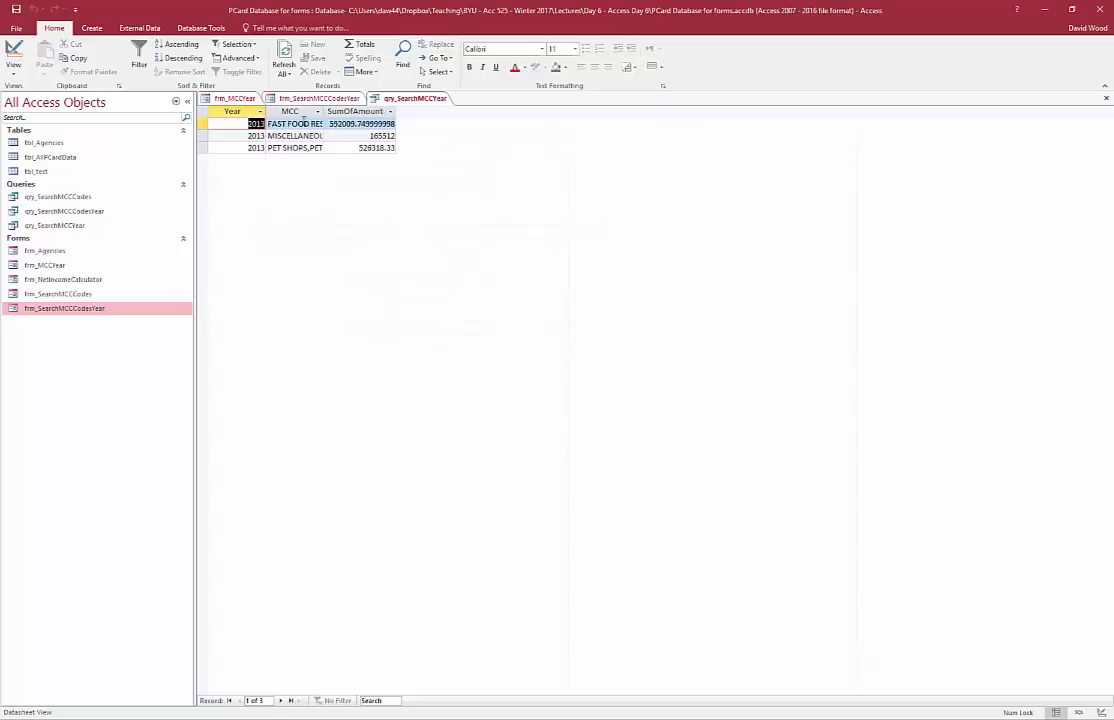
{"action": "double_click", "coordinate": [322, 112]}
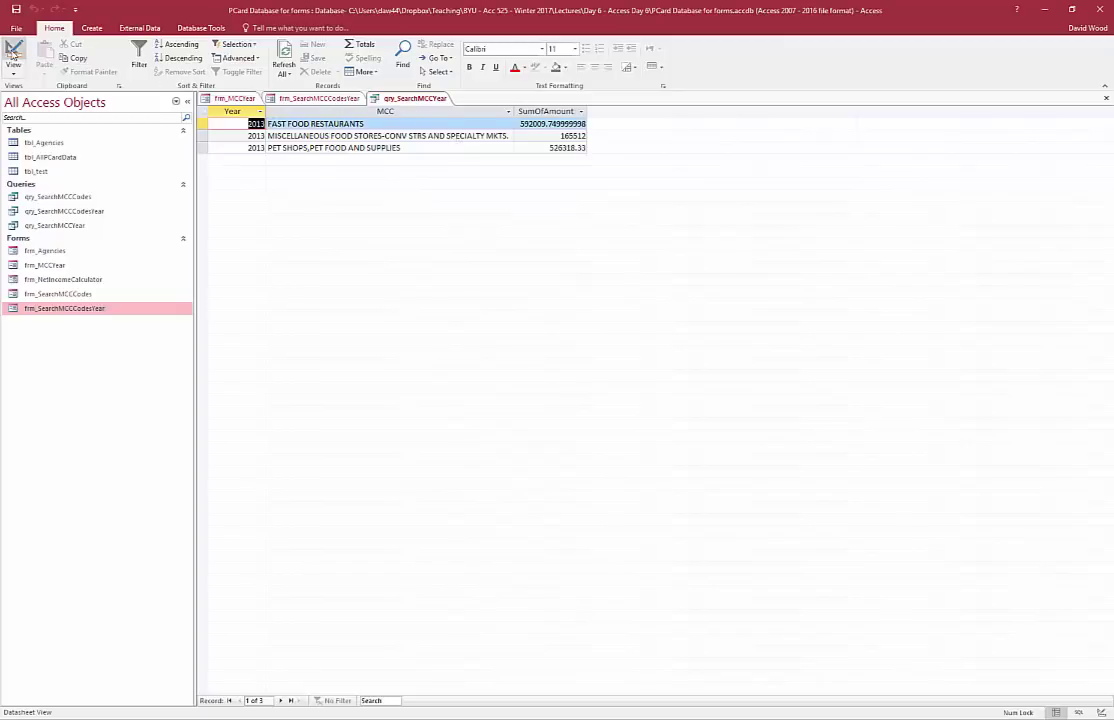
{"action": "left_click", "coordinate": [12, 52]}
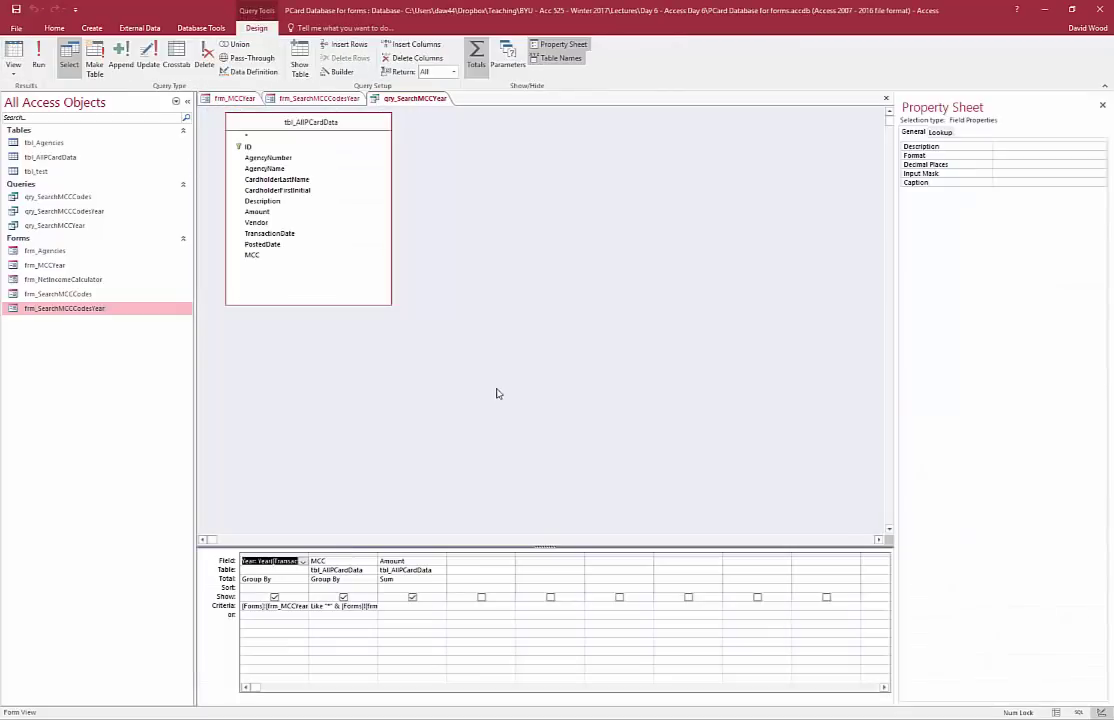
{"action": "double_click", "coordinate": [308, 551]}
{"action": "left_click", "coordinate": [436, 561]}
{"action": "double_click", "coordinate": [439, 556]}
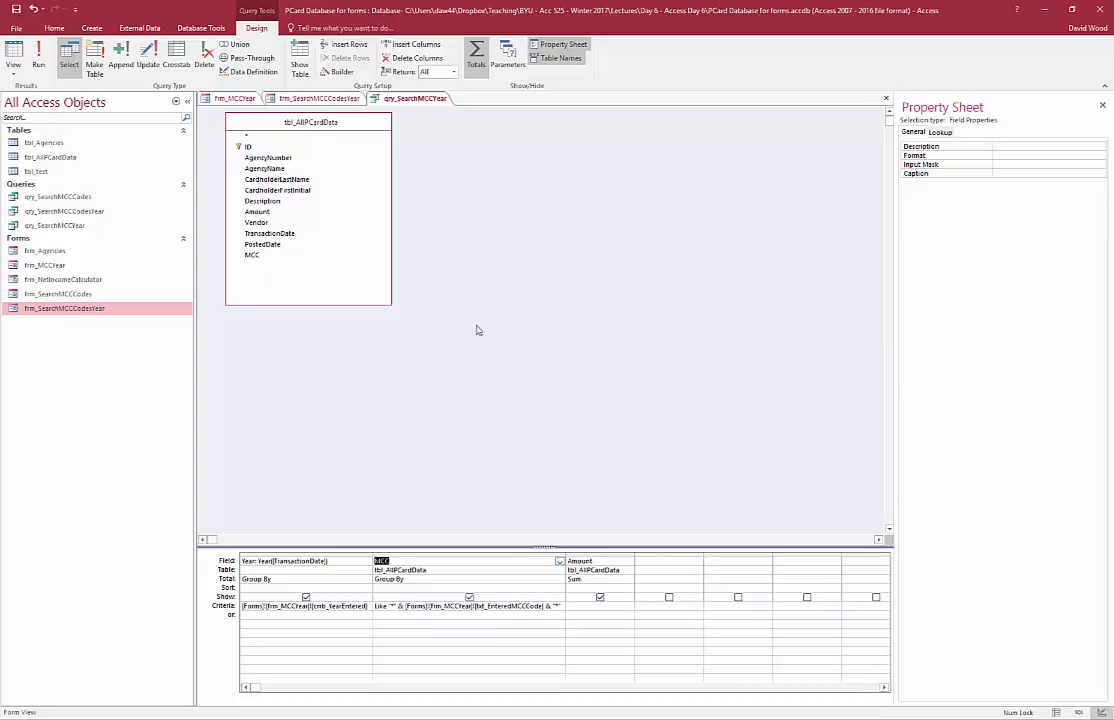
{"action": "left_click", "coordinate": [410, 282]}
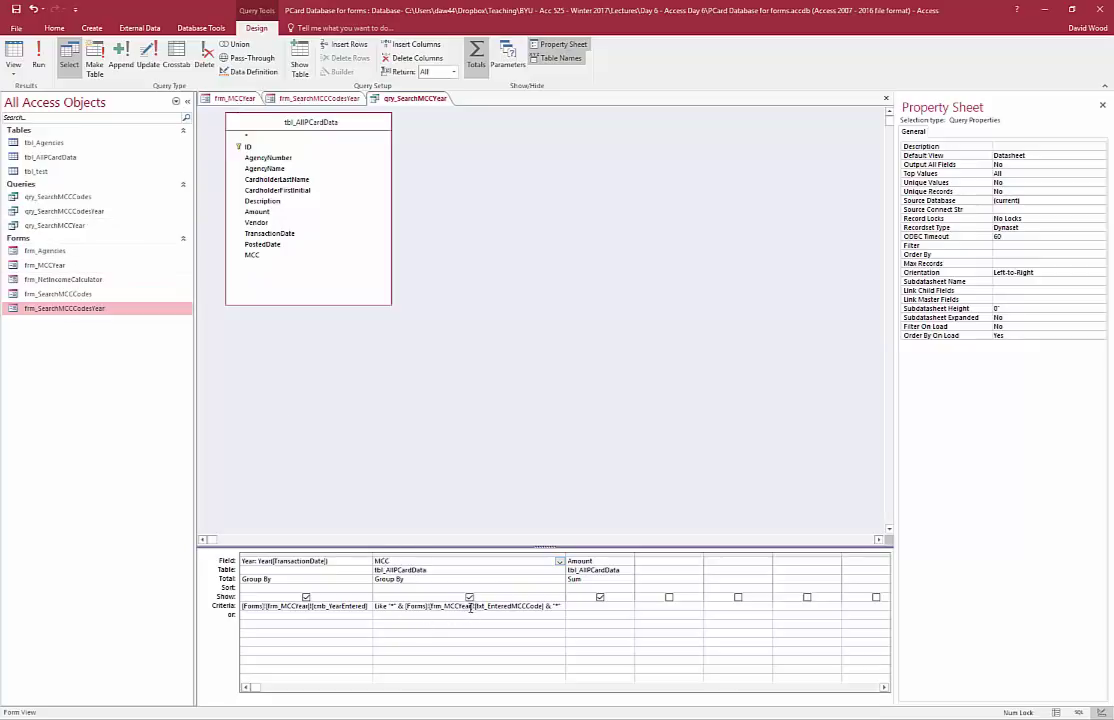
{"action": "left_click_drag", "start_coordinate": [470, 606], "coordinate": [430, 606]}
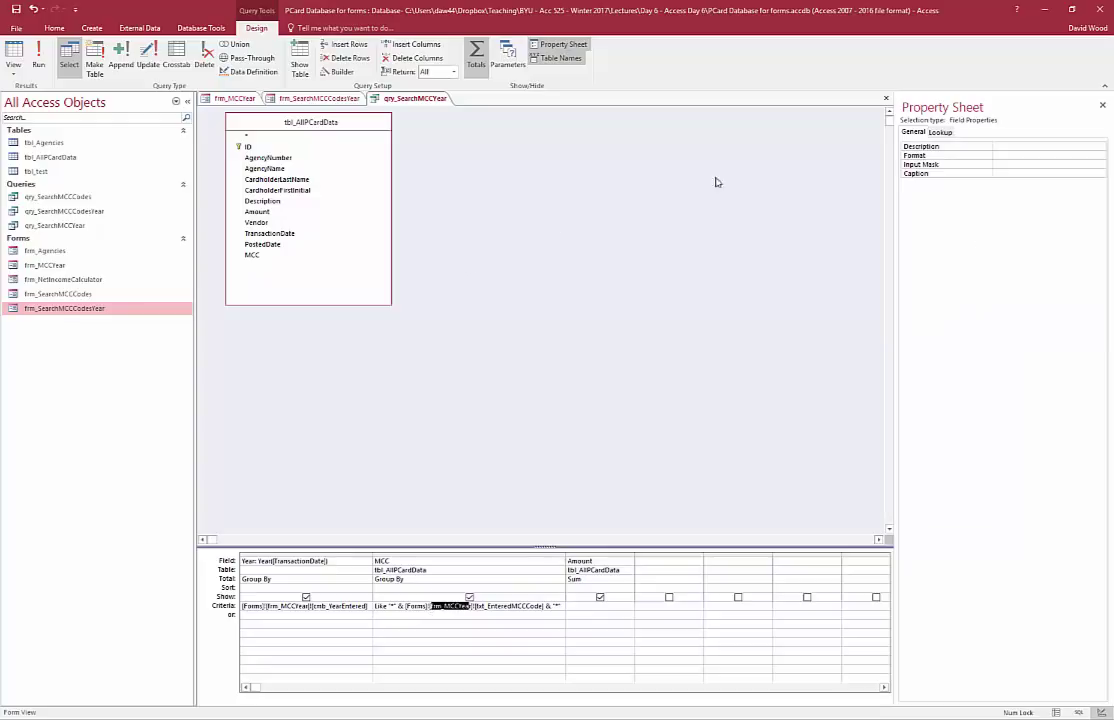
- Save and close the query, then close the frm_SearchMCCCodesYear form
{"action": "left_click", "coordinate": [886, 99]}
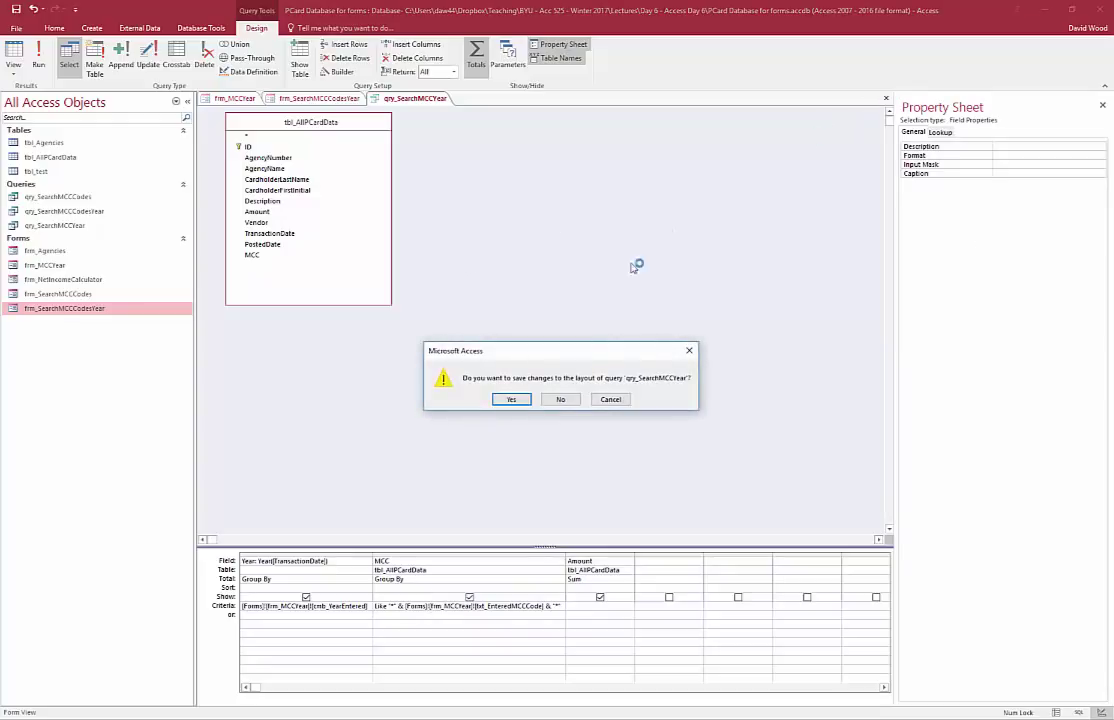
{"action": "left_click", "coordinate": [527, 399]}
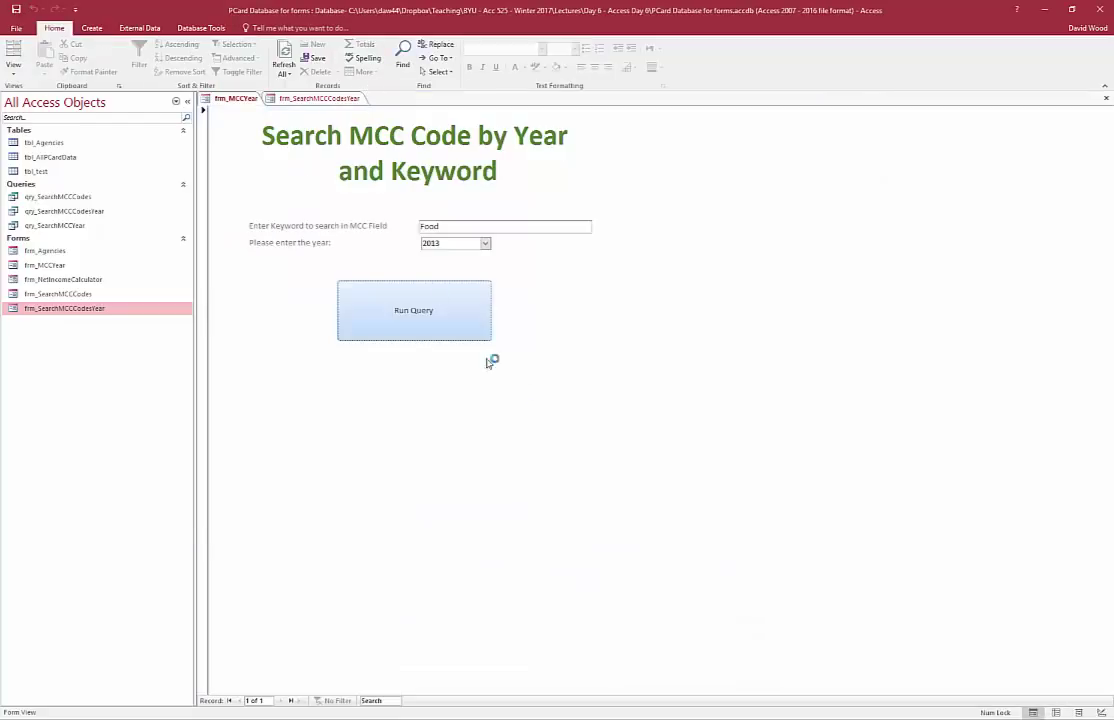
{"action": "left_click", "coordinate": [310, 98]}
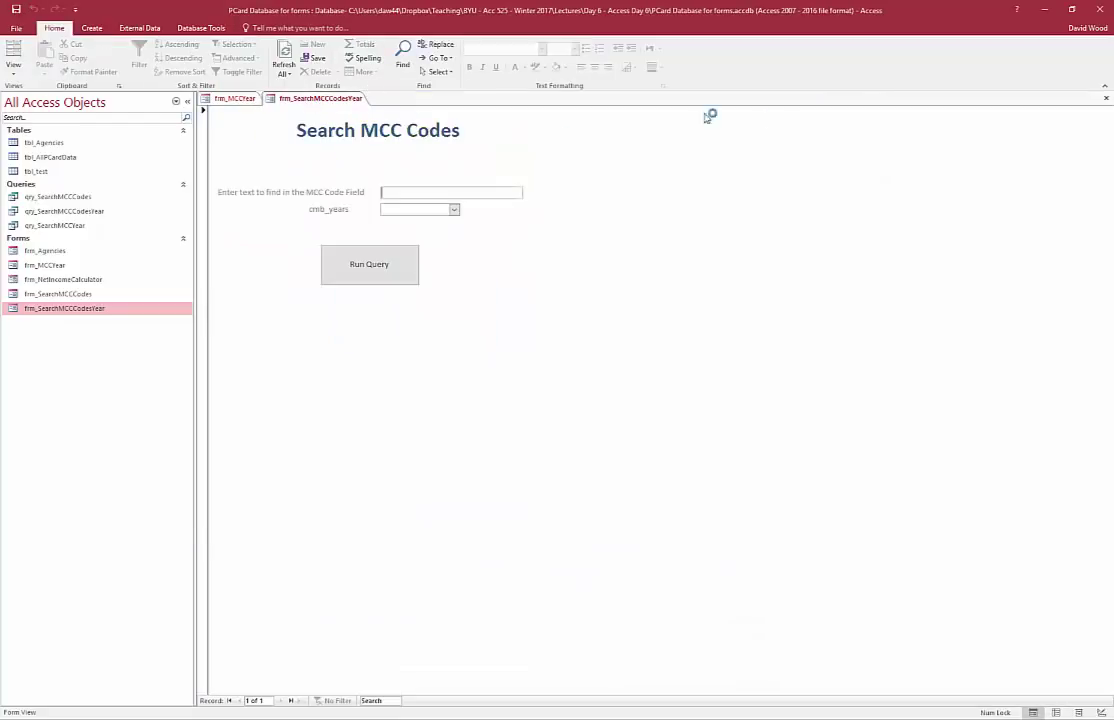
{"action": "left_click", "coordinate": [1106, 98]}
- Check the year combo's values and switch frm_MCCYear to Design View
{"action": "left_click", "coordinate": [485, 243]}
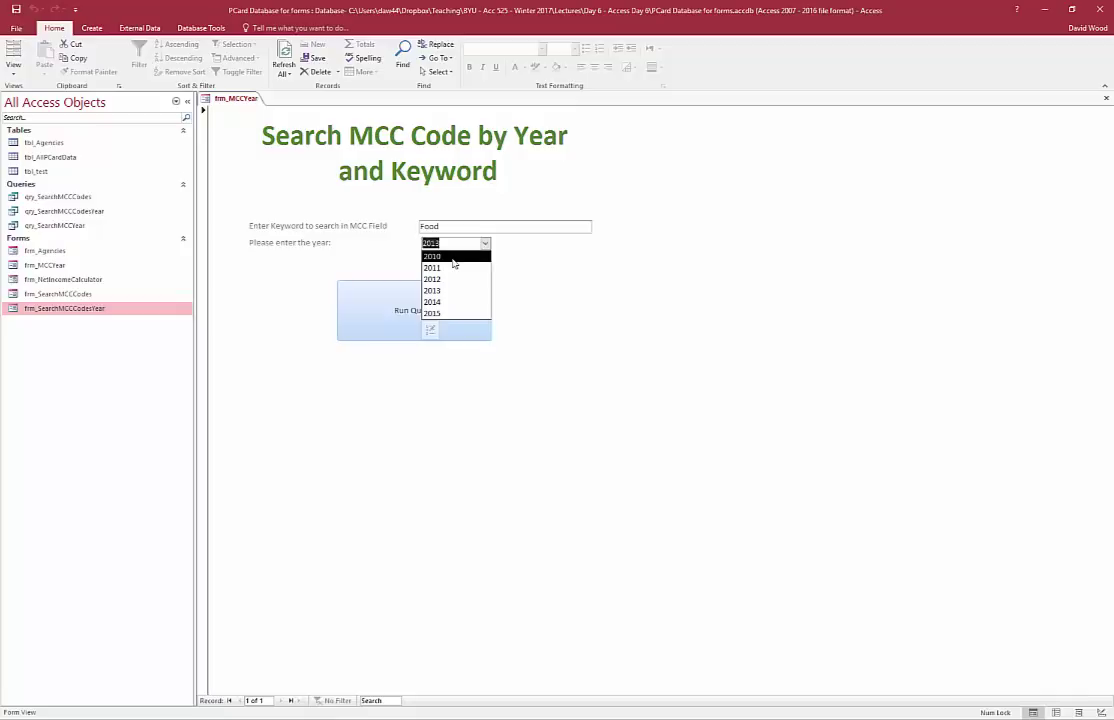
{"action": "left_click", "coordinate": [13, 70]}
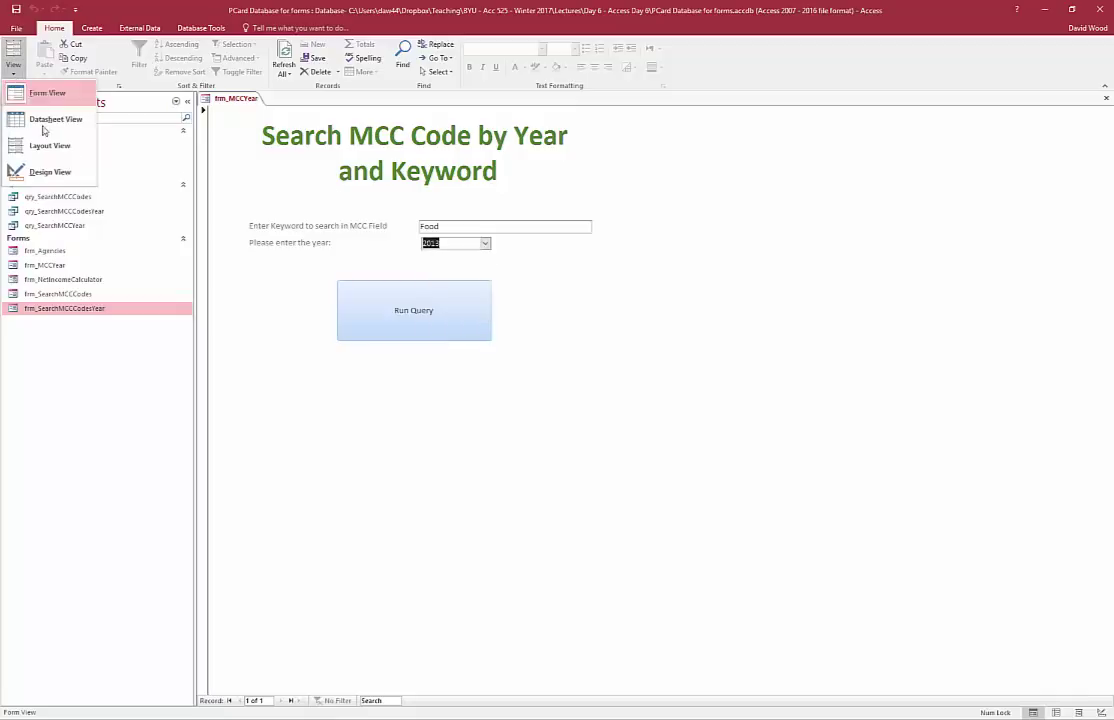
{"action": "left_click", "coordinate": [40, 172]}
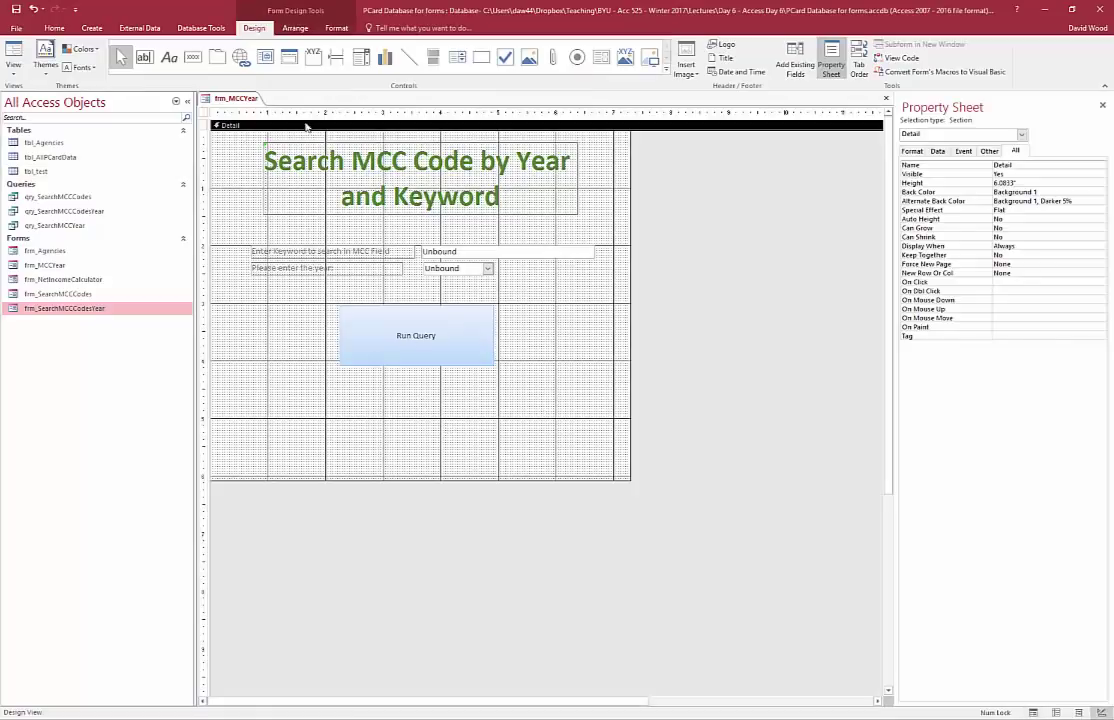
- Draw a combo box below Run Query that takes values from tbl_AllPCardData
{"action": "left_click", "coordinate": [360, 57]}
{"action": "left_click_drag", "start_coordinate": [431, 398], "coordinate": [586, 411]}
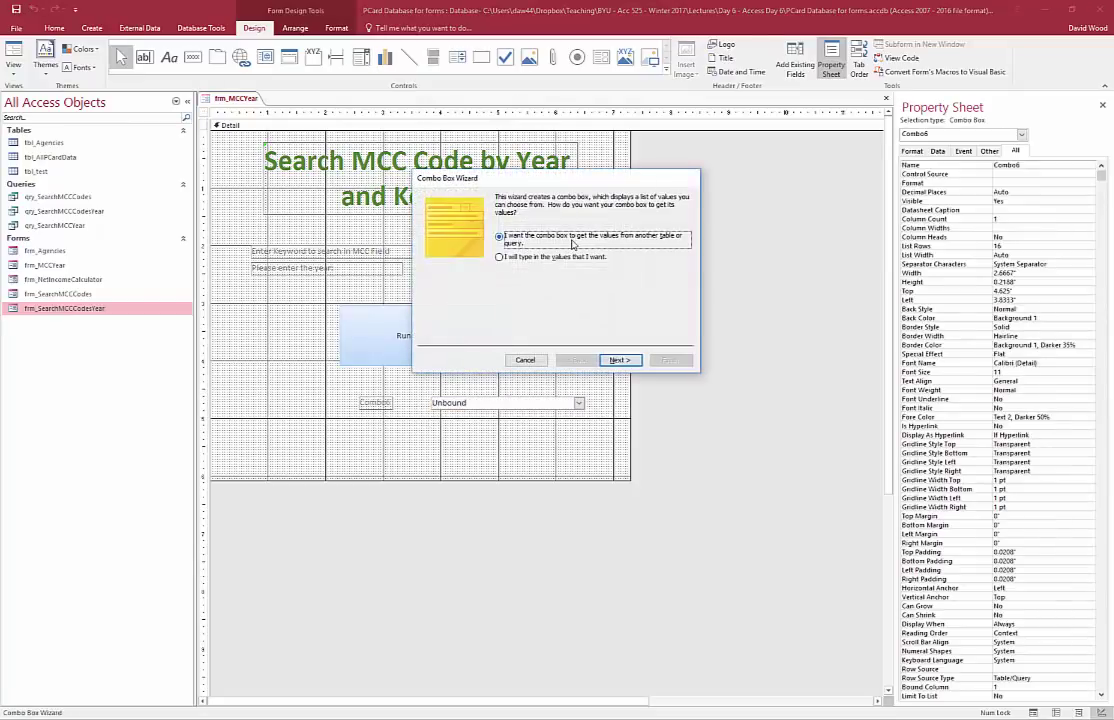
{"action": "left_click", "coordinate": [620, 360]}
{"action": "left_click", "coordinate": [535, 229]}
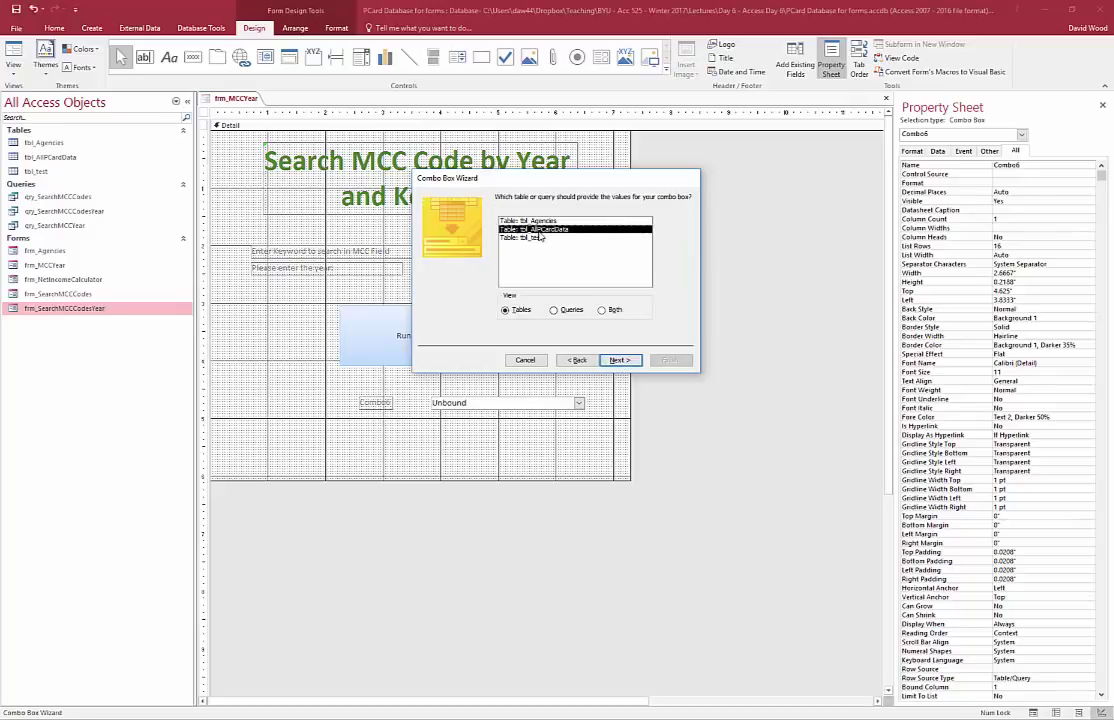
{"action": "left_click", "coordinate": [619, 360]}
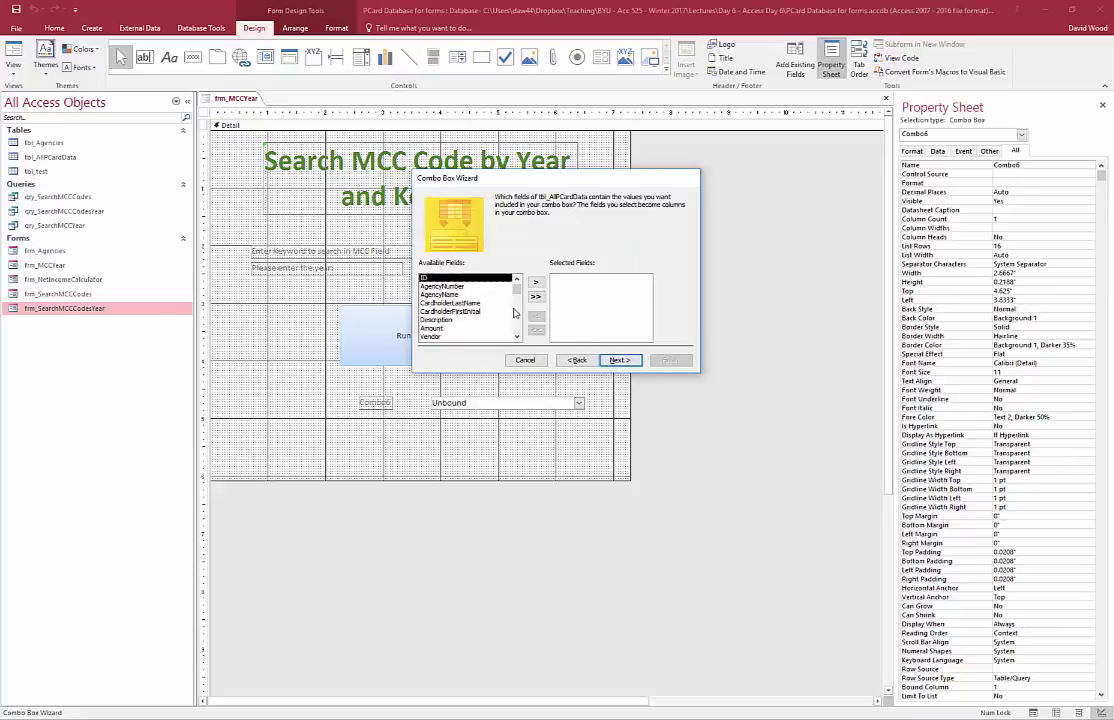
- List TransactionDate with the key column shown, labelled 'Choose Year from a Query', and widen the label
{"action": "scroll", "coordinate": [503, 315], "scroll_direction": "down", "scroll_amount": 1}
{"action": "left_click", "coordinate": [460, 321]}
{"action": "left_click", "coordinate": [536, 284]}
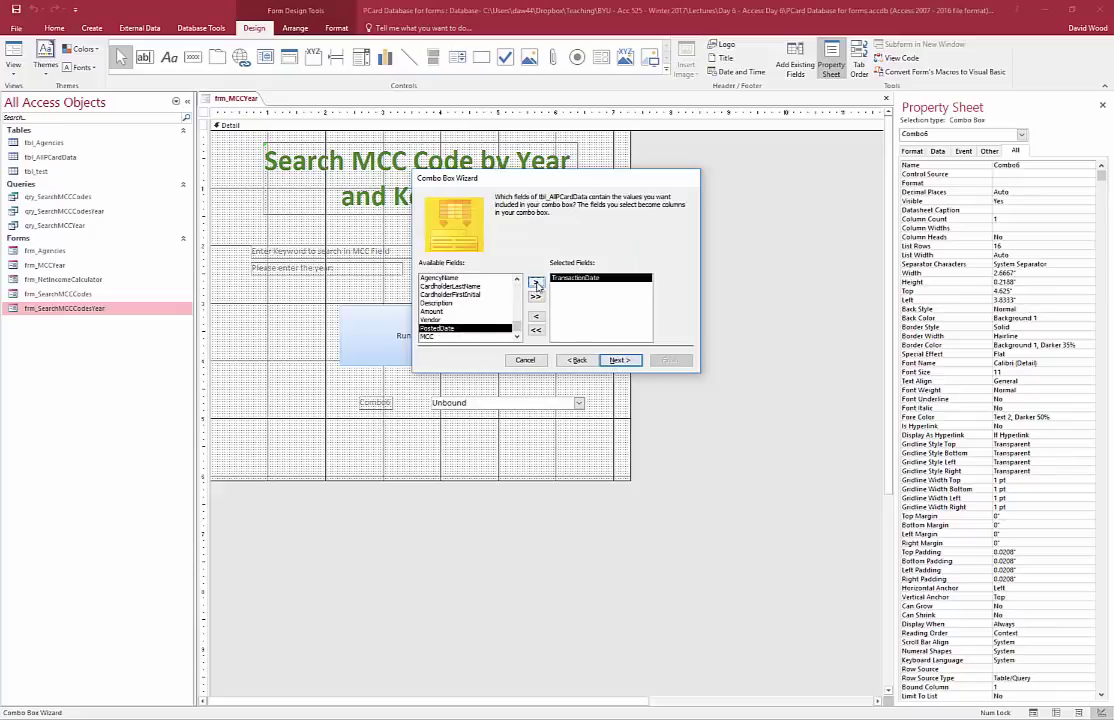
{"action": "left_click", "coordinate": [619, 361]}
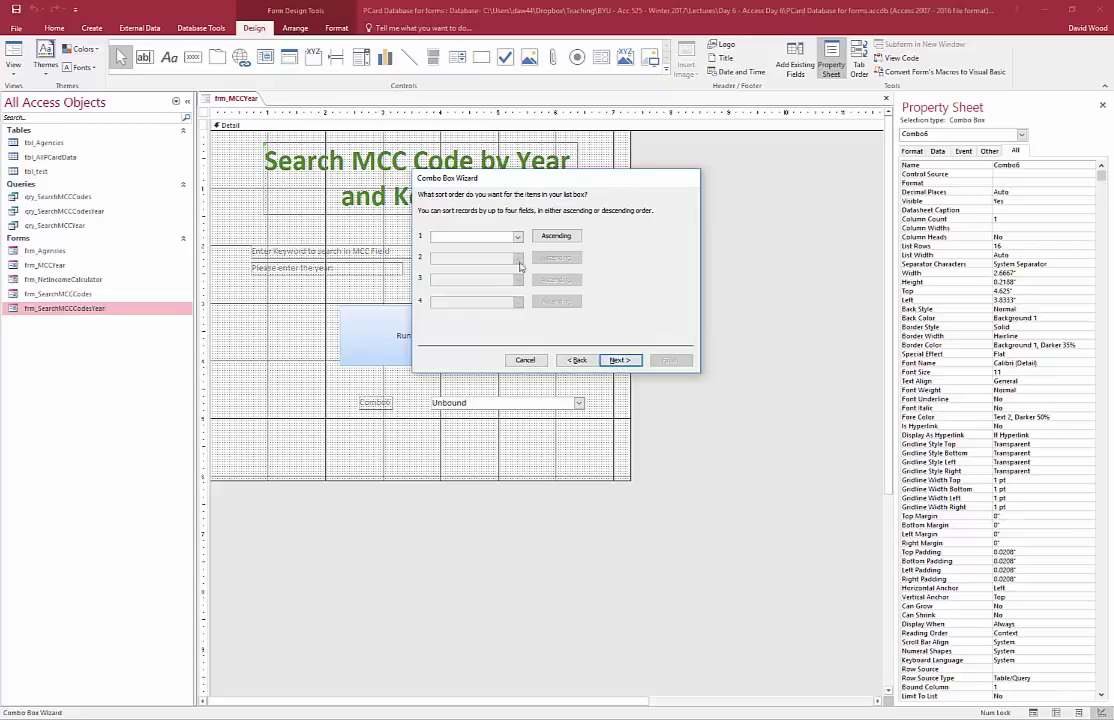
{"action": "left_click", "coordinate": [612, 360]}
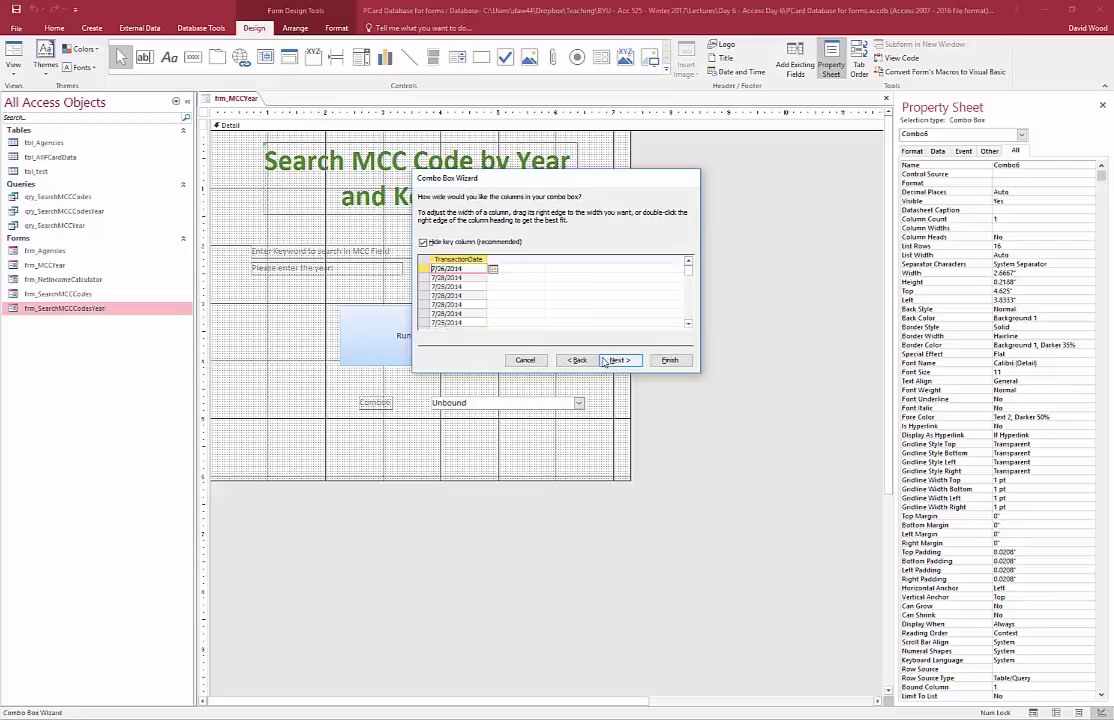
{"action": "left_click", "coordinate": [423, 242]}
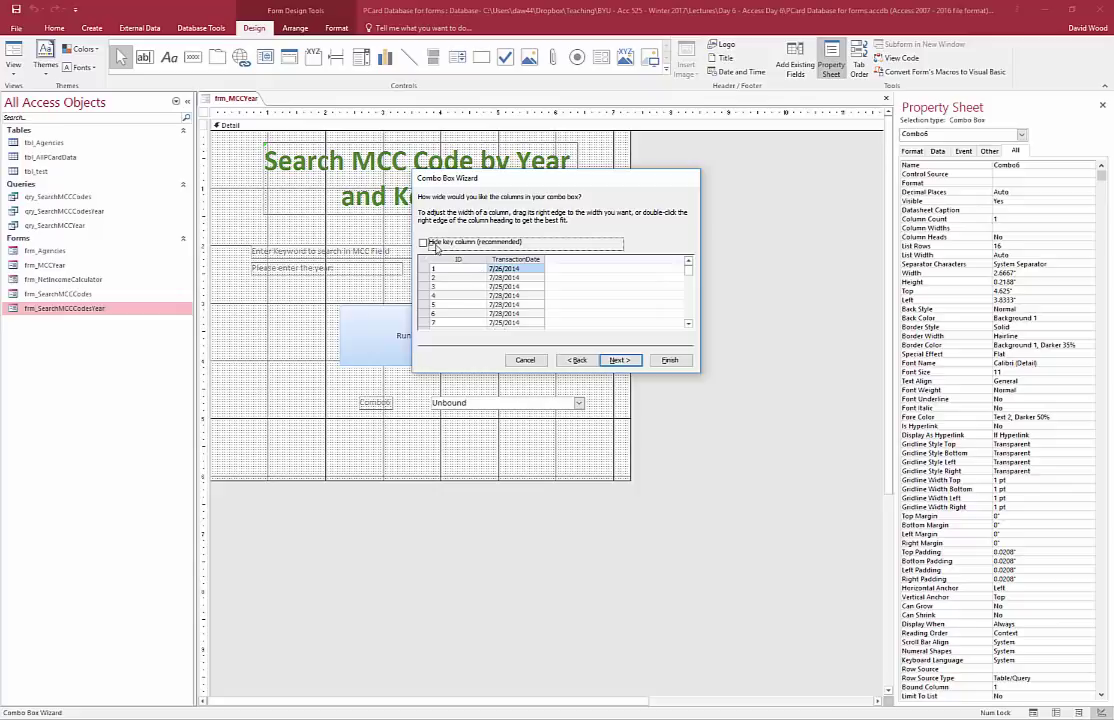
{"action": "left_click", "coordinate": [619, 360]}
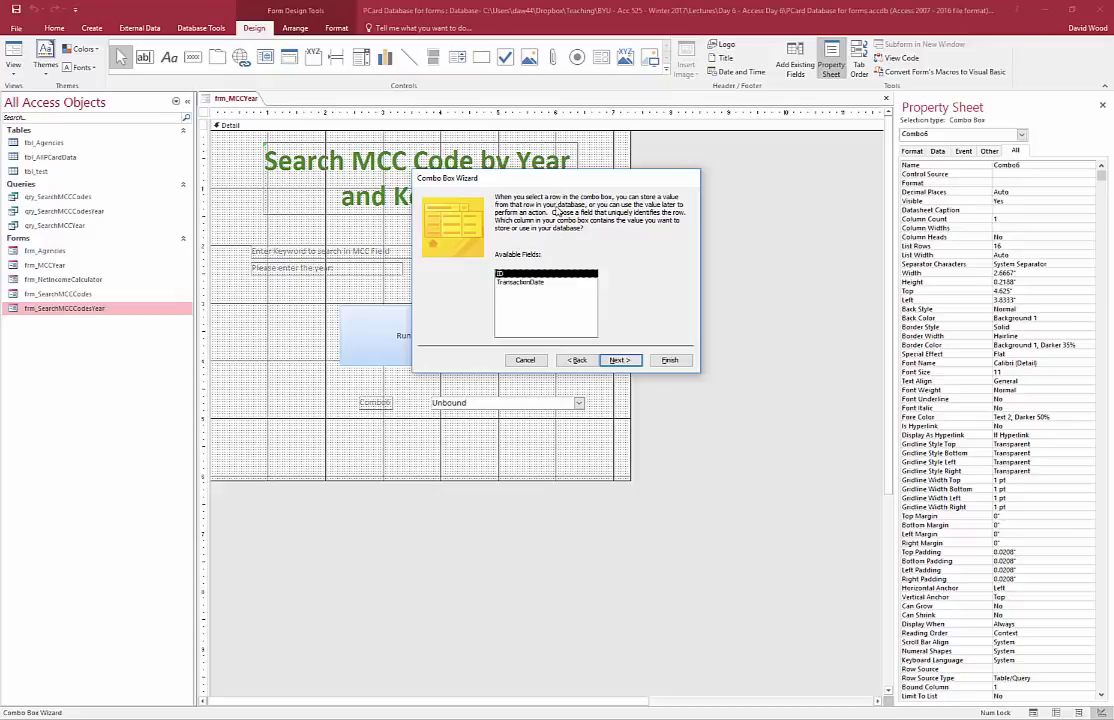
{"action": "left_click", "coordinate": [618, 360]}
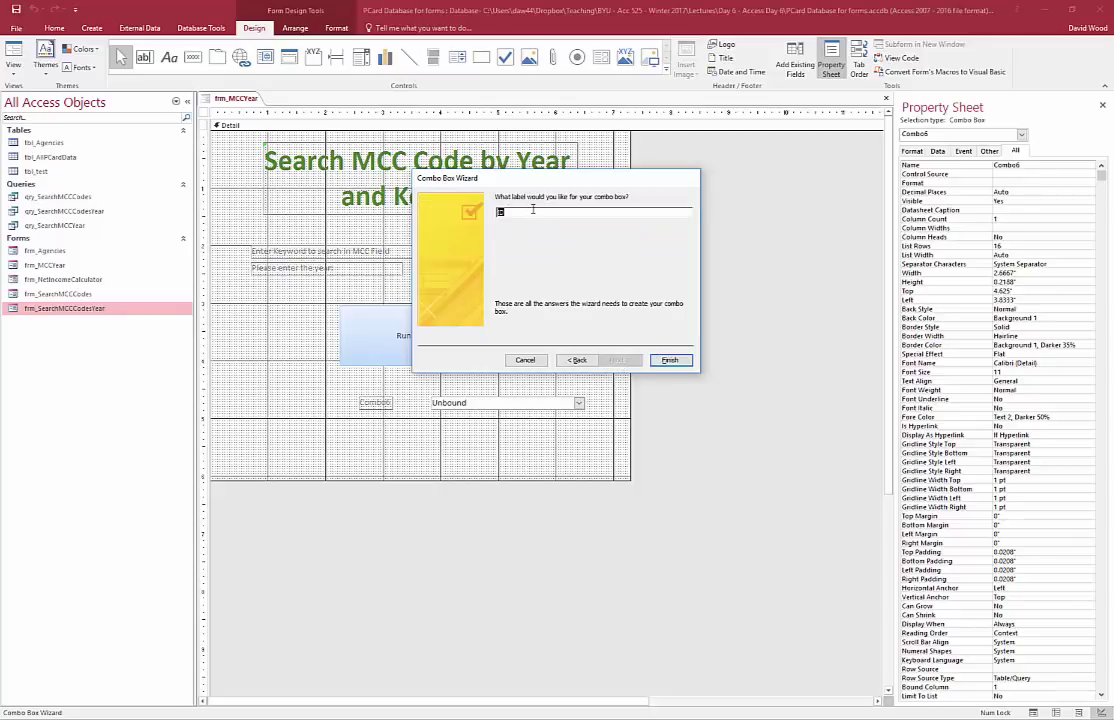
{"action": "type", "text": "Choose Year from a Query"}
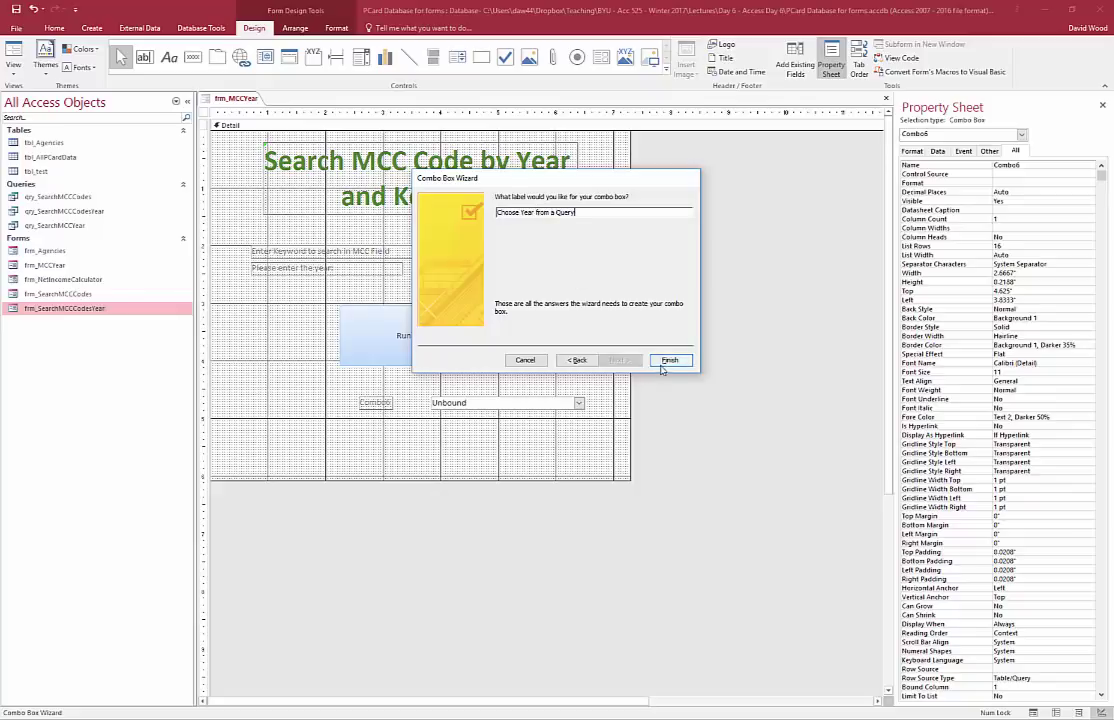
{"action": "left_click", "coordinate": [663, 362]}
{"action": "left_click_drag", "start_coordinate": [360, 403], "coordinate": [285, 401]}
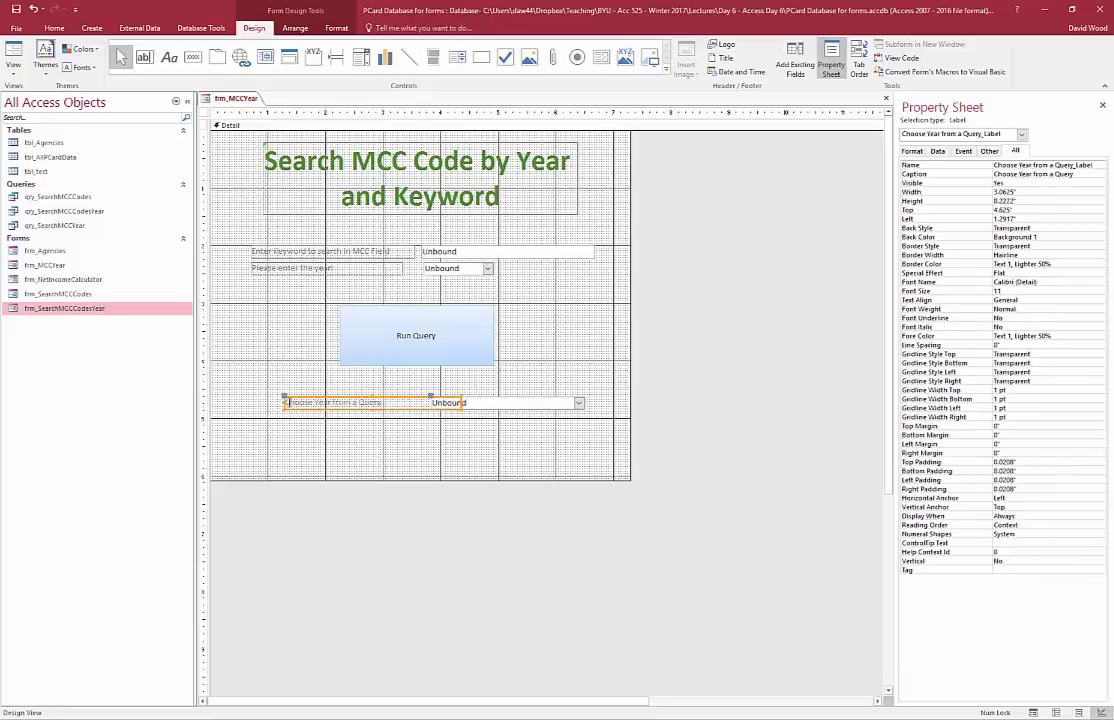
- Switch frm_MCCYear to Form View and browse the new combo's list of IDs and transaction dates
{"action": "left_click", "coordinate": [426, 444]}
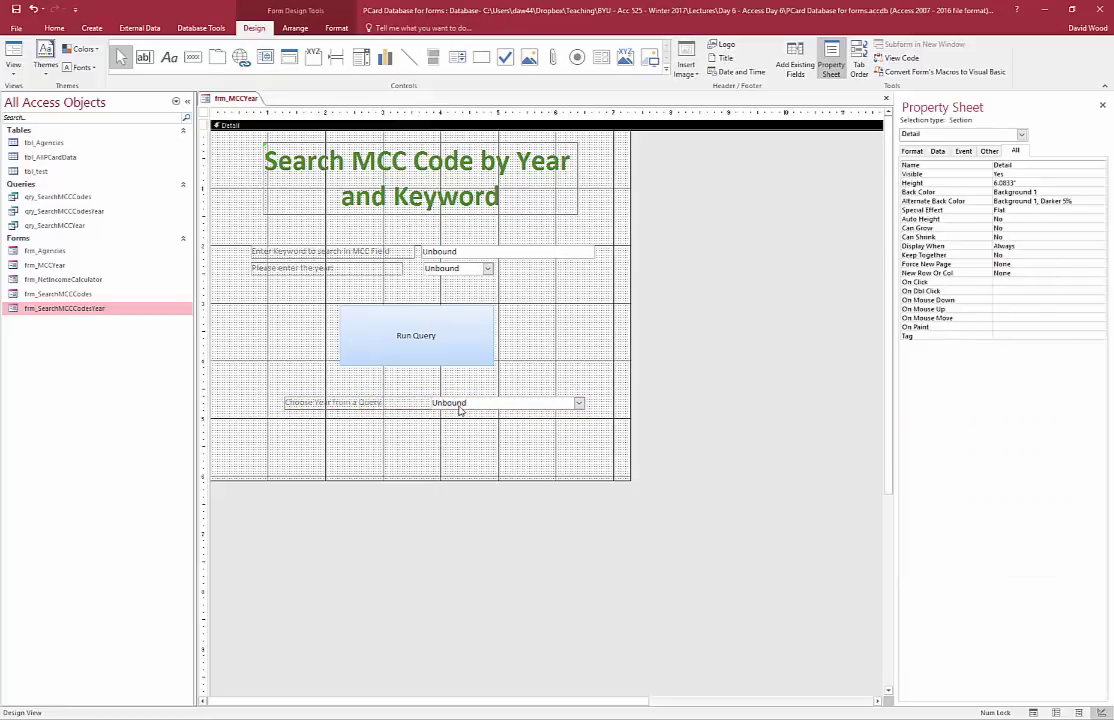
{"action": "left_click", "coordinate": [20, 80]}
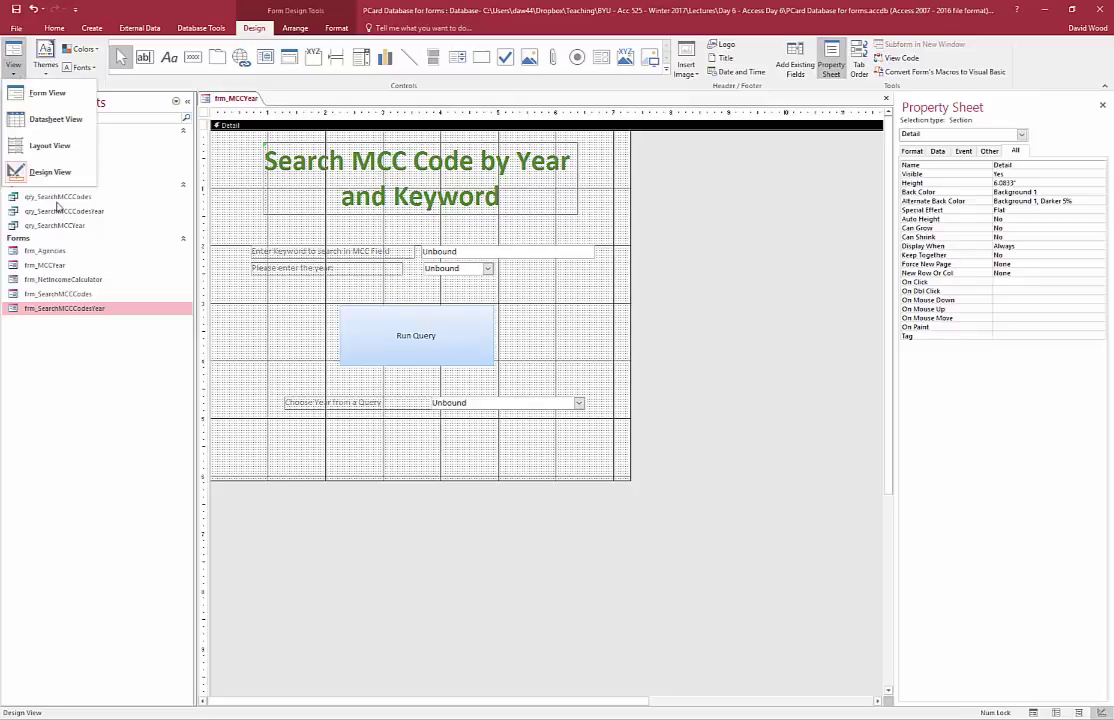
{"action": "left_click", "coordinate": [45, 86]}
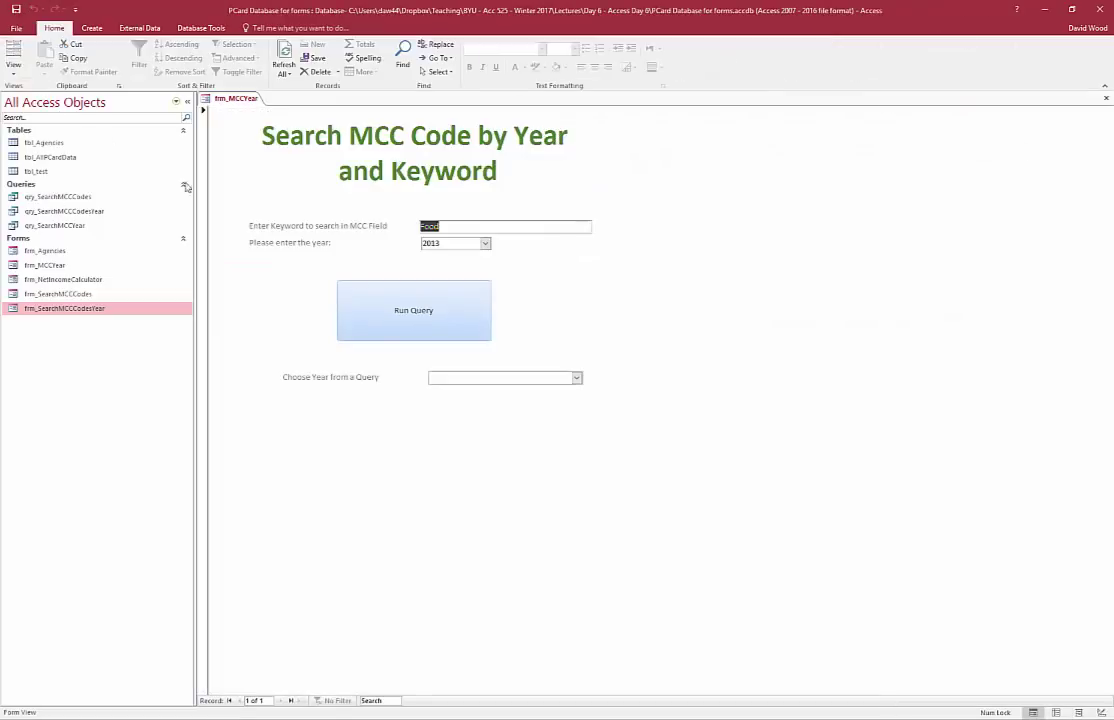
{"action": "left_click", "coordinate": [577, 377]}
{"action": "scroll", "coordinate": [533, 428], "scroll_direction": "down", "scroll_amount": 9}
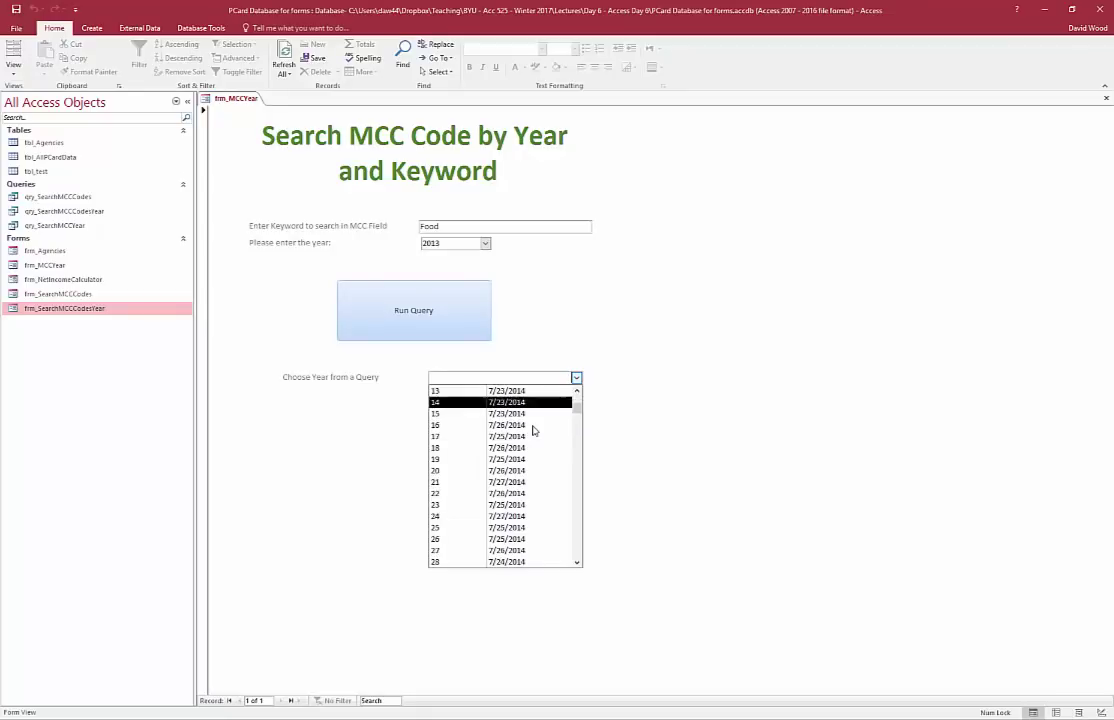
{"action": "left_click_drag", "start_coordinate": [575, 459], "coordinate": [586, 489]}
{"action": "left_click", "coordinate": [586, 489]}
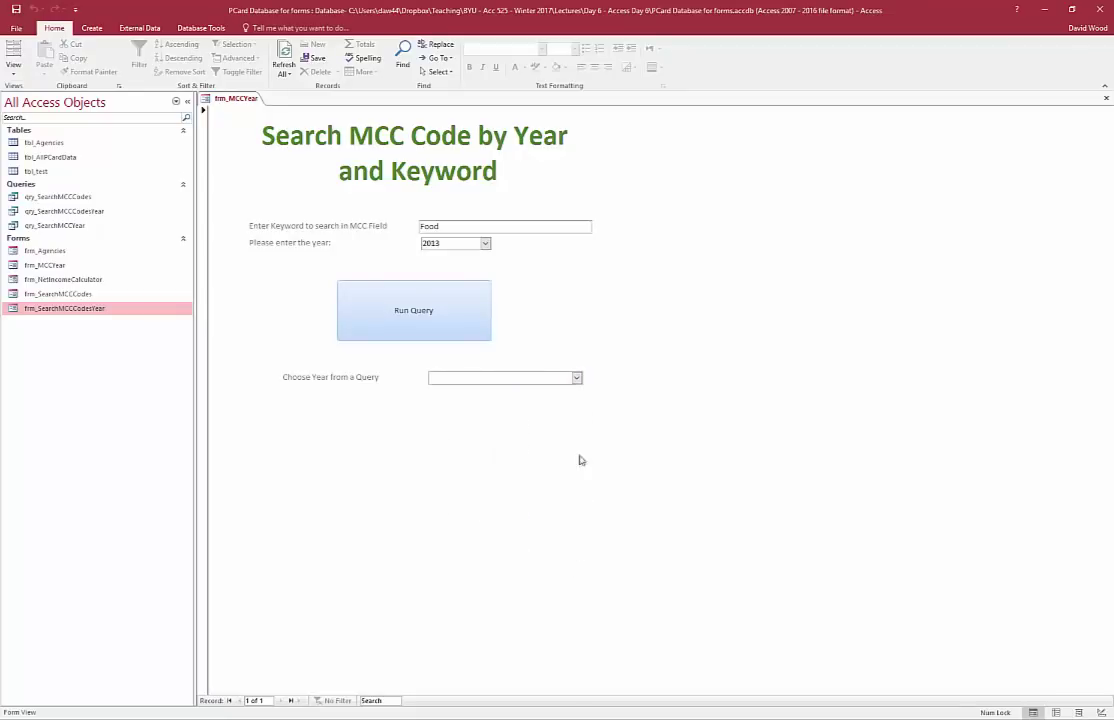
- Compare the new combo's entries with the year combo's list, then return the form to Layout View
{"action": "left_click", "coordinate": [576, 377]}
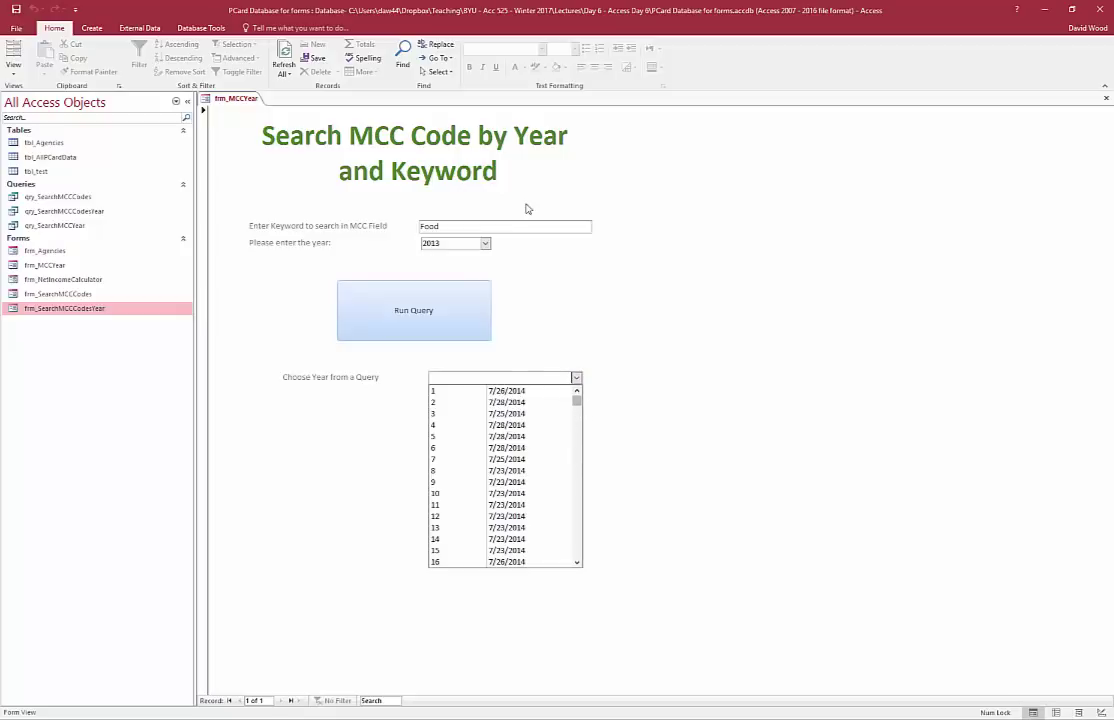
{"action": "left_click", "coordinate": [485, 243]}
{"action": "left_click", "coordinate": [577, 377]}
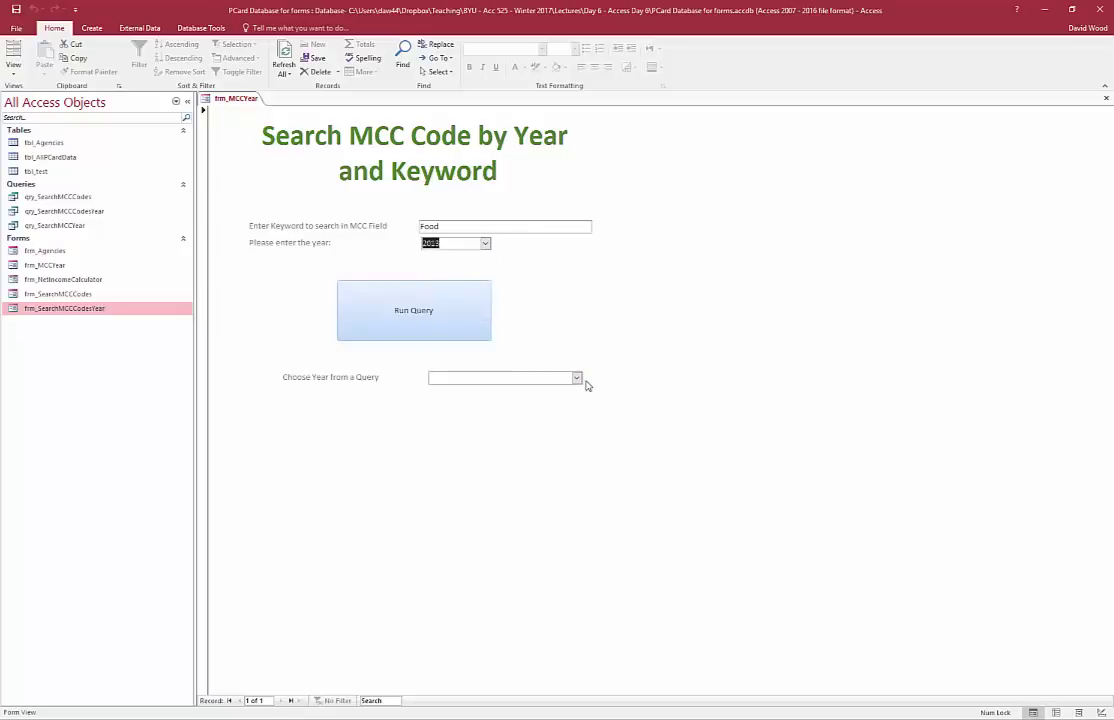
{"action": "left_click", "coordinate": [577, 377]}
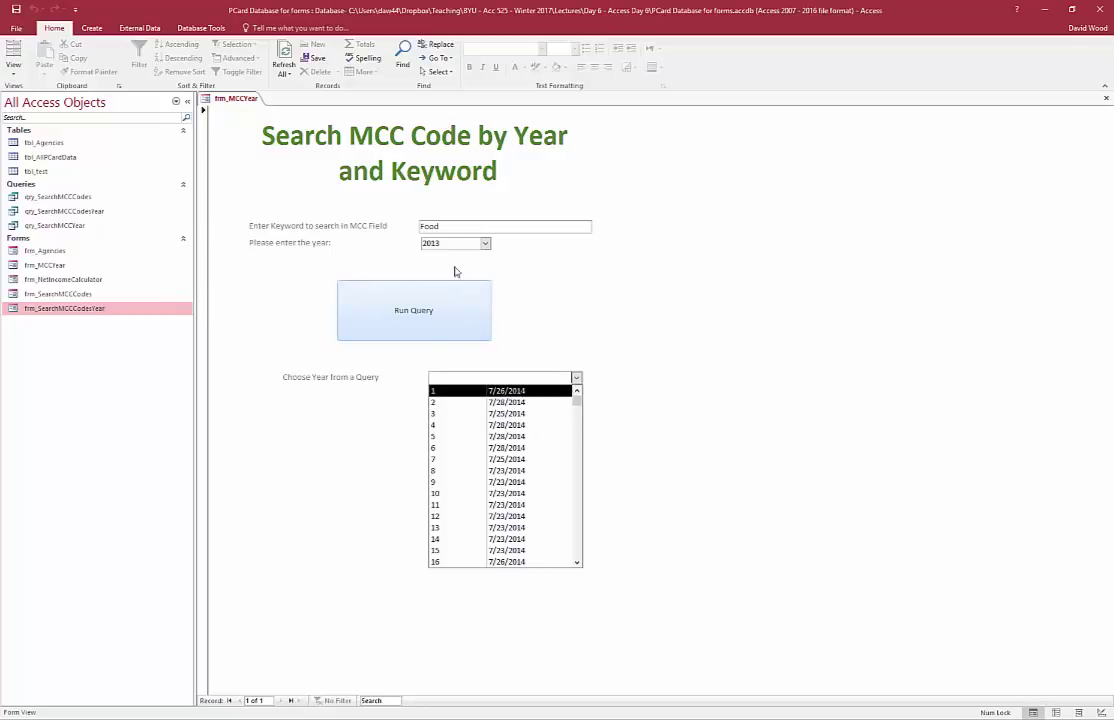
{"action": "left_click", "coordinate": [13, 68]}
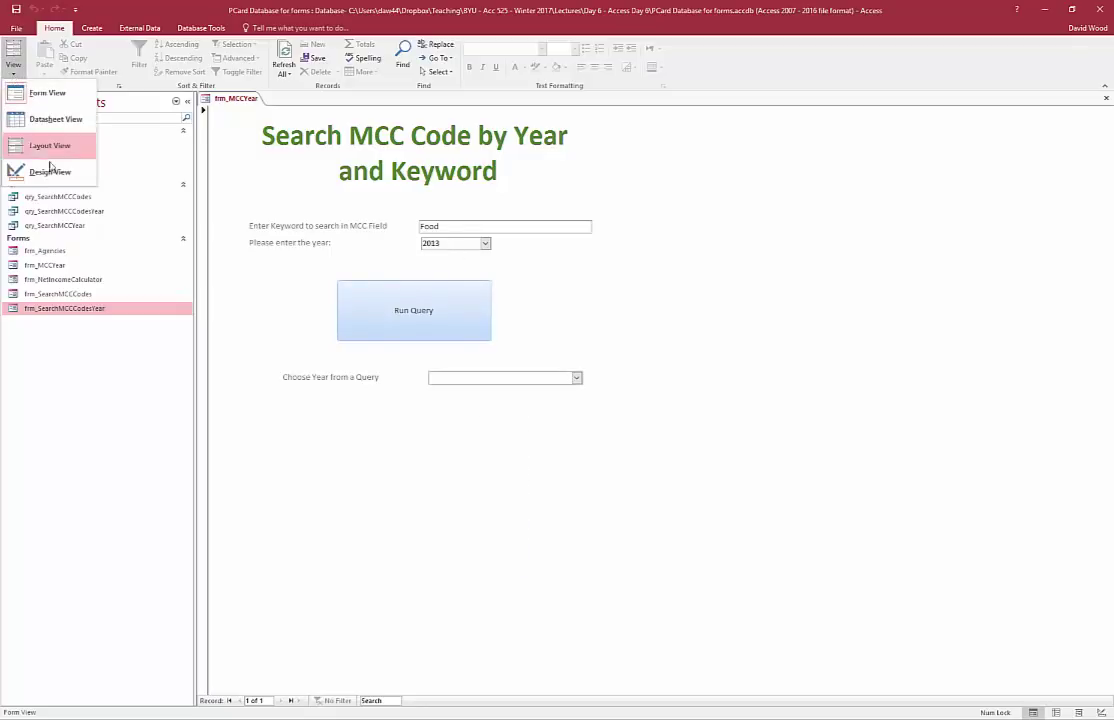
{"action": "left_click", "coordinate": [50, 152]}
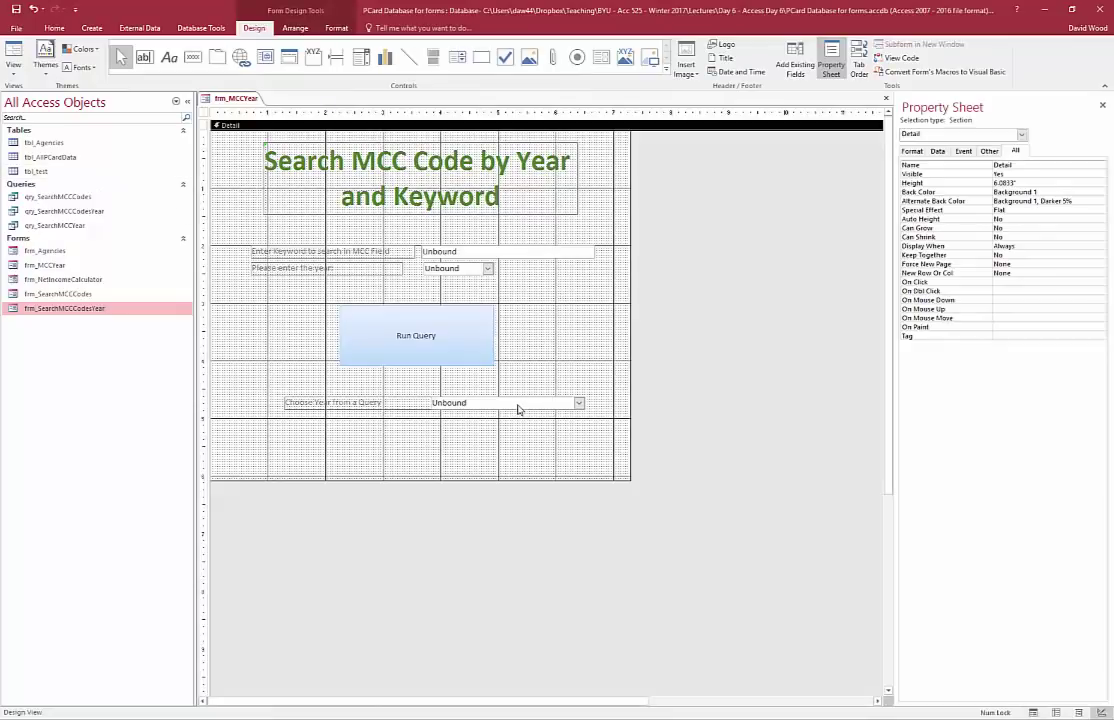
- Open the lower year combo's Row Source in the Query Builder and enlarge the table's field list
{"action": "left_click", "coordinate": [518, 404]}
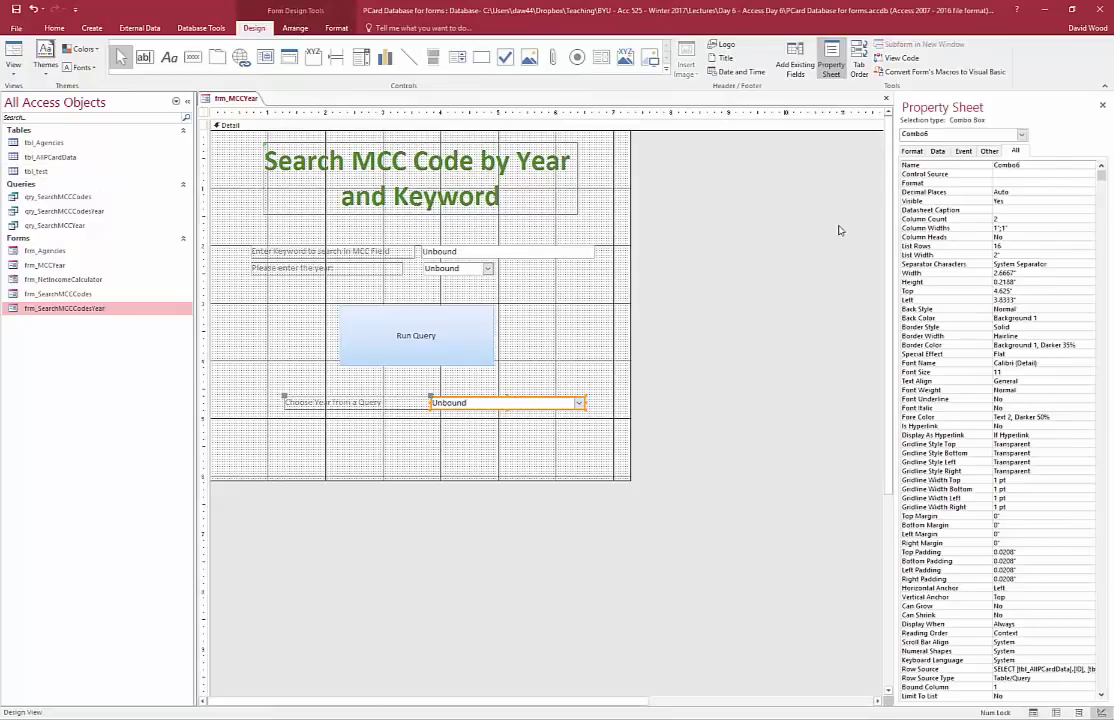
{"action": "left_click", "coordinate": [937, 151]}
{"action": "left_click_drag", "start_coordinate": [897, 185], "coordinate": [847, 185]}
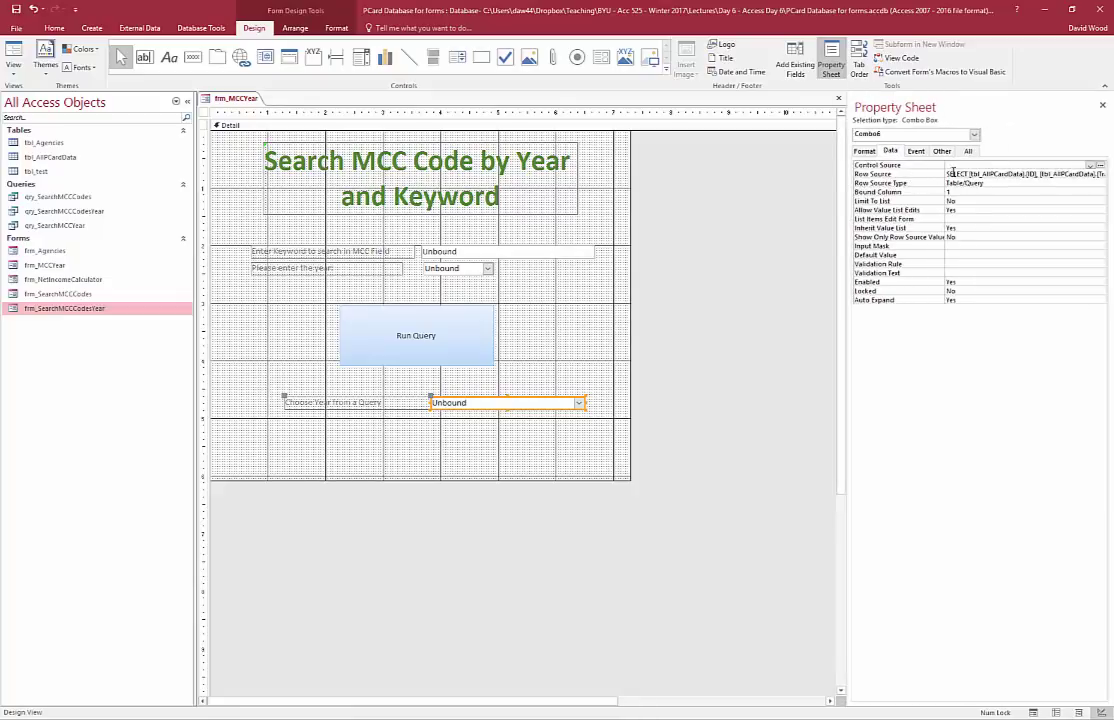
{"action": "left_click", "coordinate": [1005, 174]}
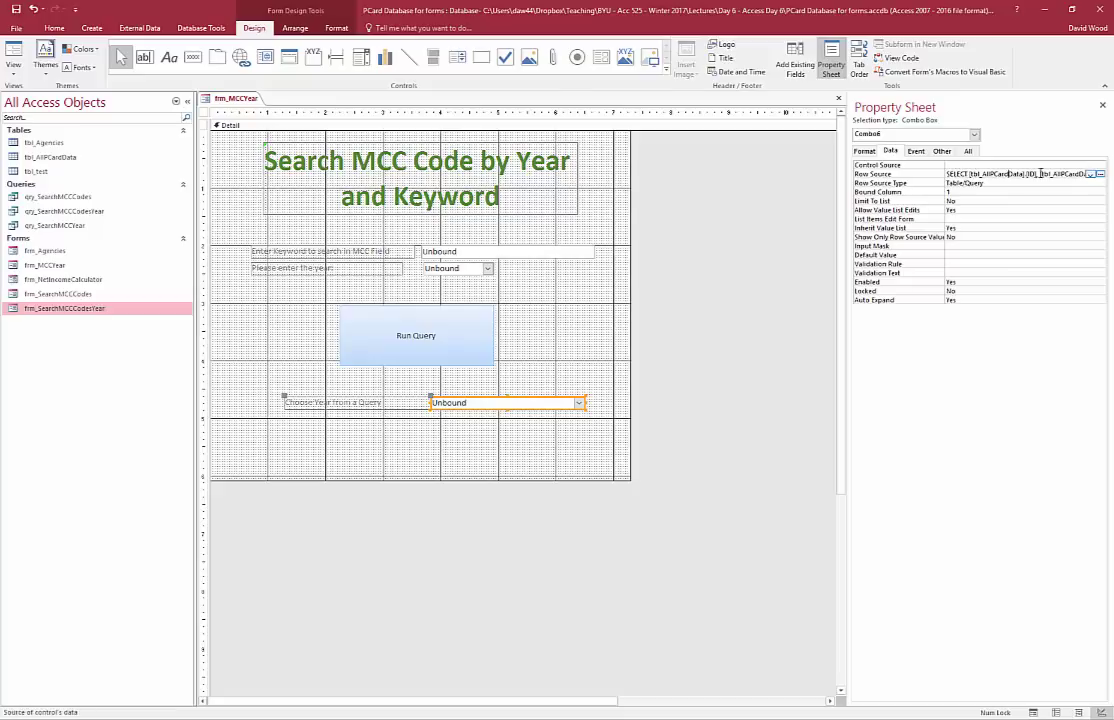
{"action": "left_click", "coordinate": [1099, 174]}
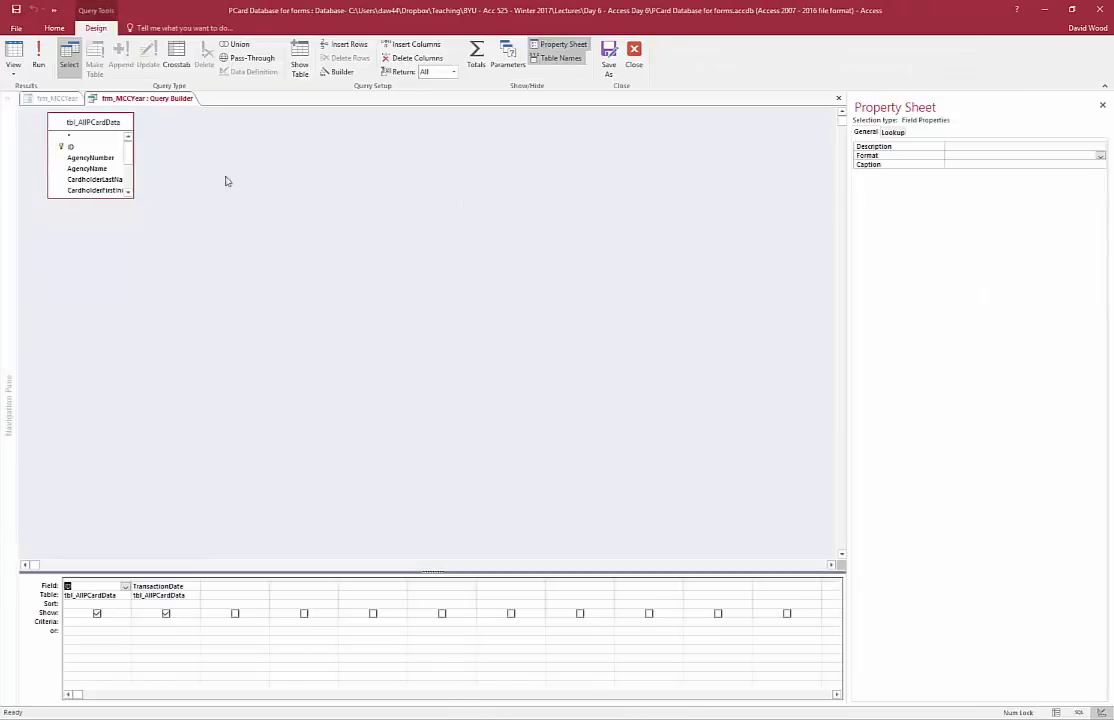
{"action": "left_click_drag", "start_coordinate": [133, 196], "coordinate": [299, 333]}
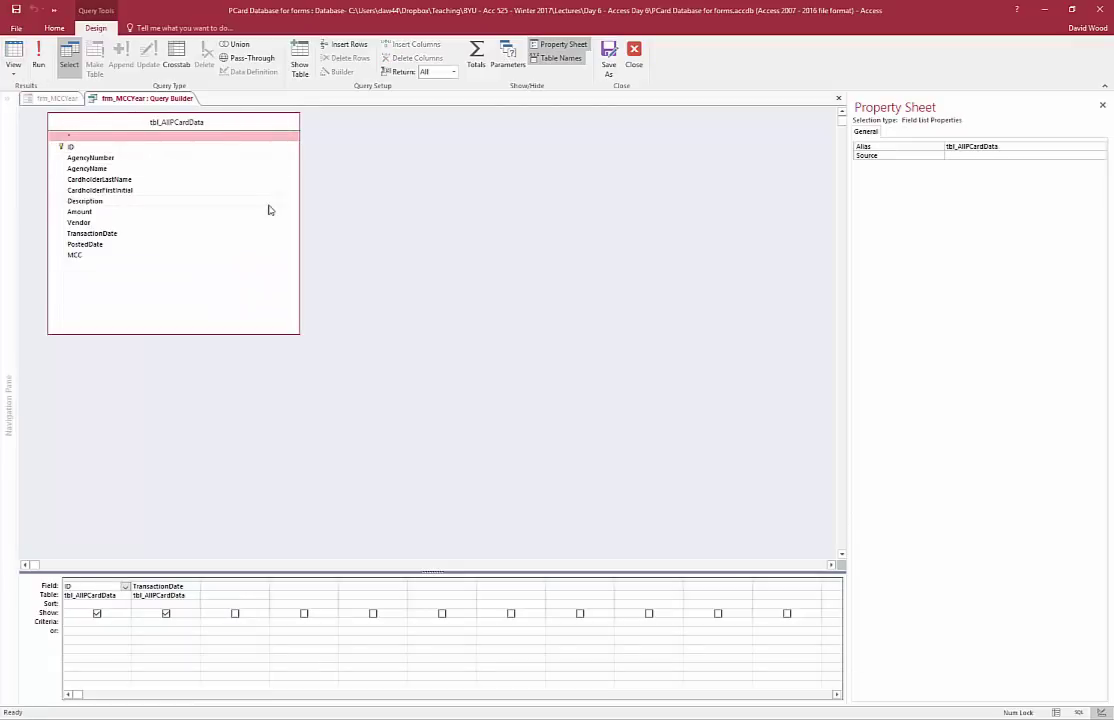
- Inspect the row source query in SQL and Datasheet views, then go back to Design View
{"action": "left_click", "coordinate": [13, 68]}
{"action": "left_click", "coordinate": [46, 122]}
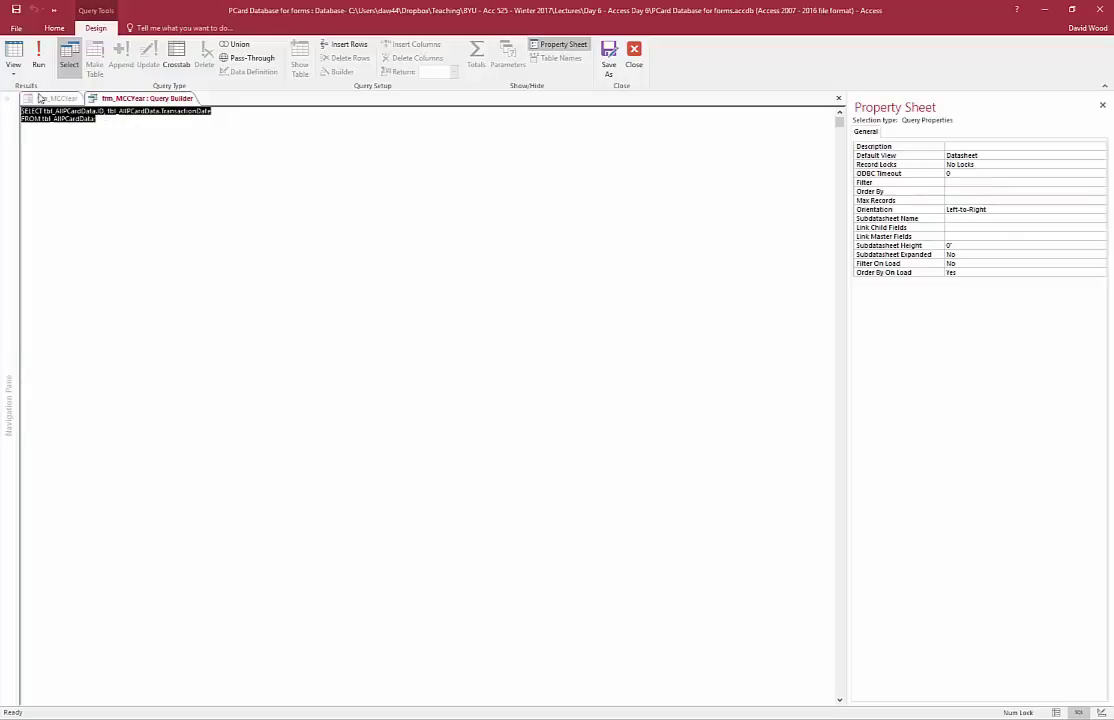
{"action": "left_click", "coordinate": [13, 68]}
{"action": "left_click", "coordinate": [46, 144]}
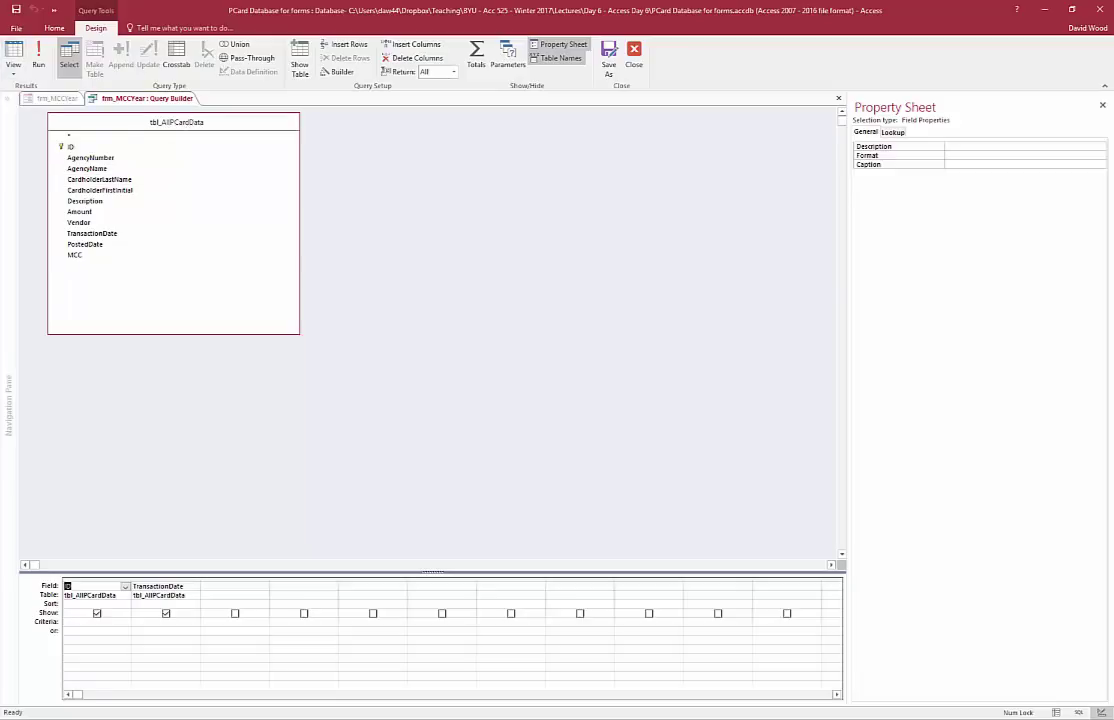
{"action": "left_click", "coordinate": [13, 50]}
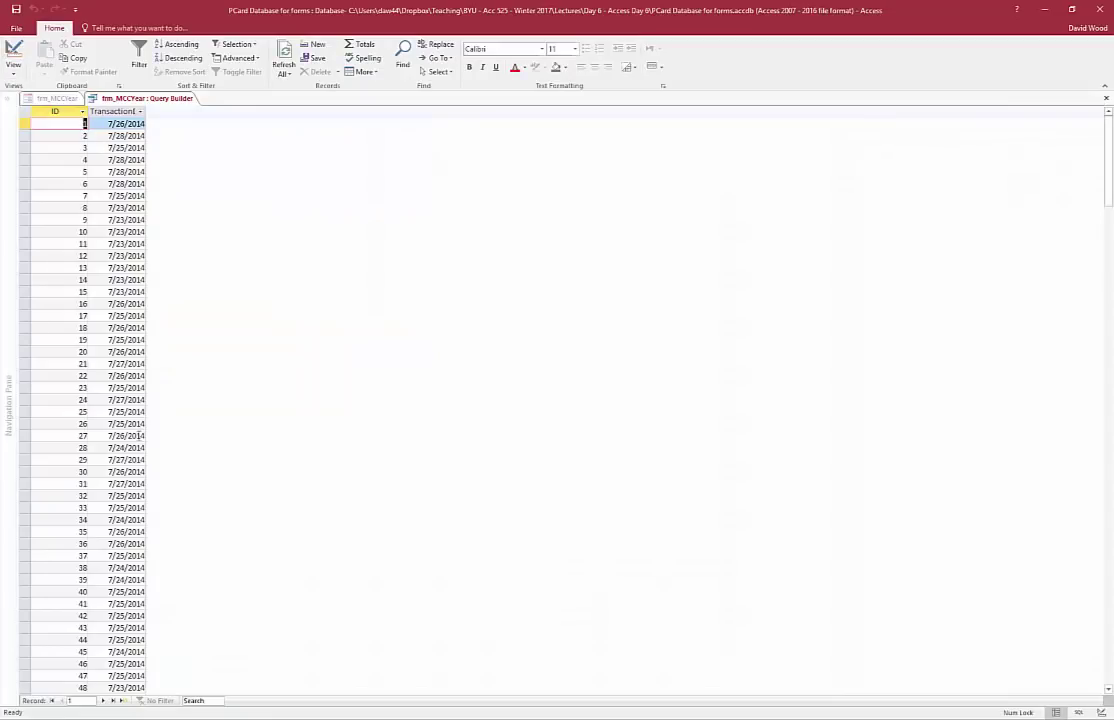
{"action": "left_click", "coordinate": [114, 701]}
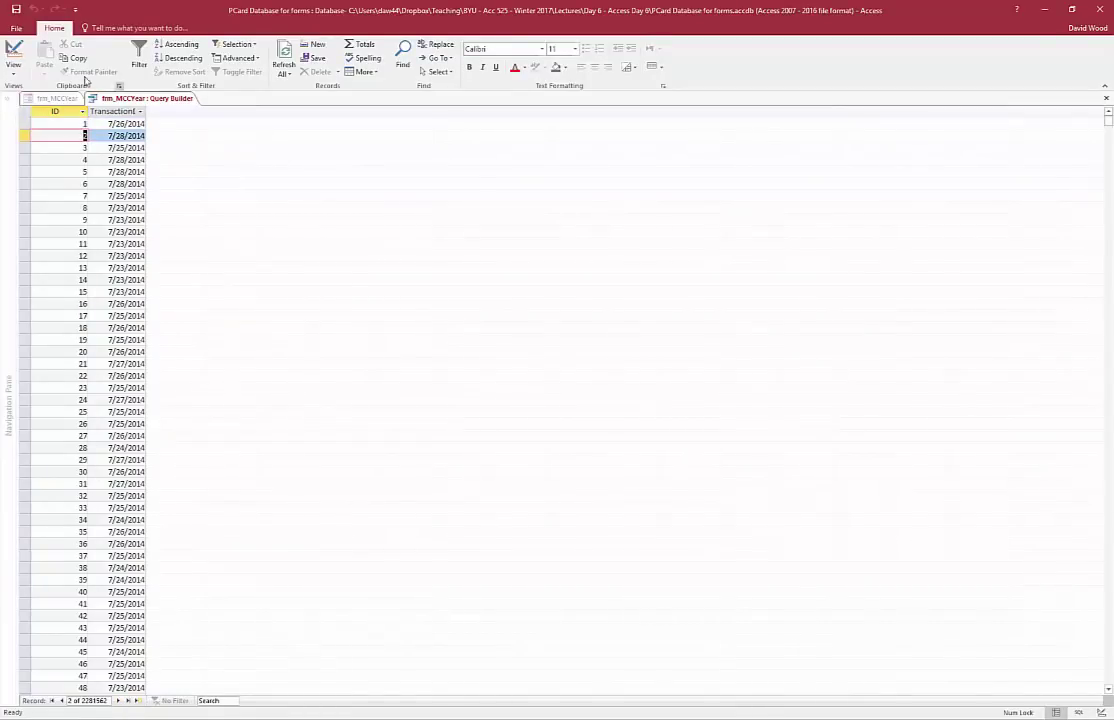
{"action": "left_click", "coordinate": [13, 50]}
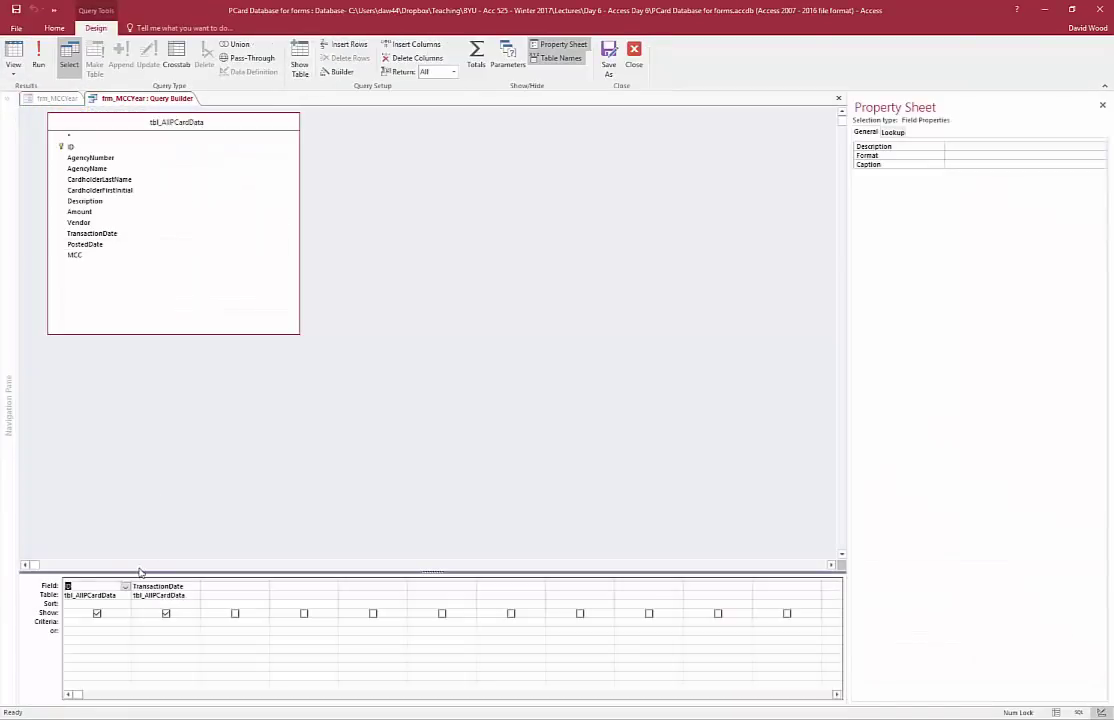
- Remove the ID column and change the TransactionDate field to Year: Year(TransactionDate)
{"action": "left_click", "coordinate": [85, 580]}
{"action": "key", "text": "Delete"}
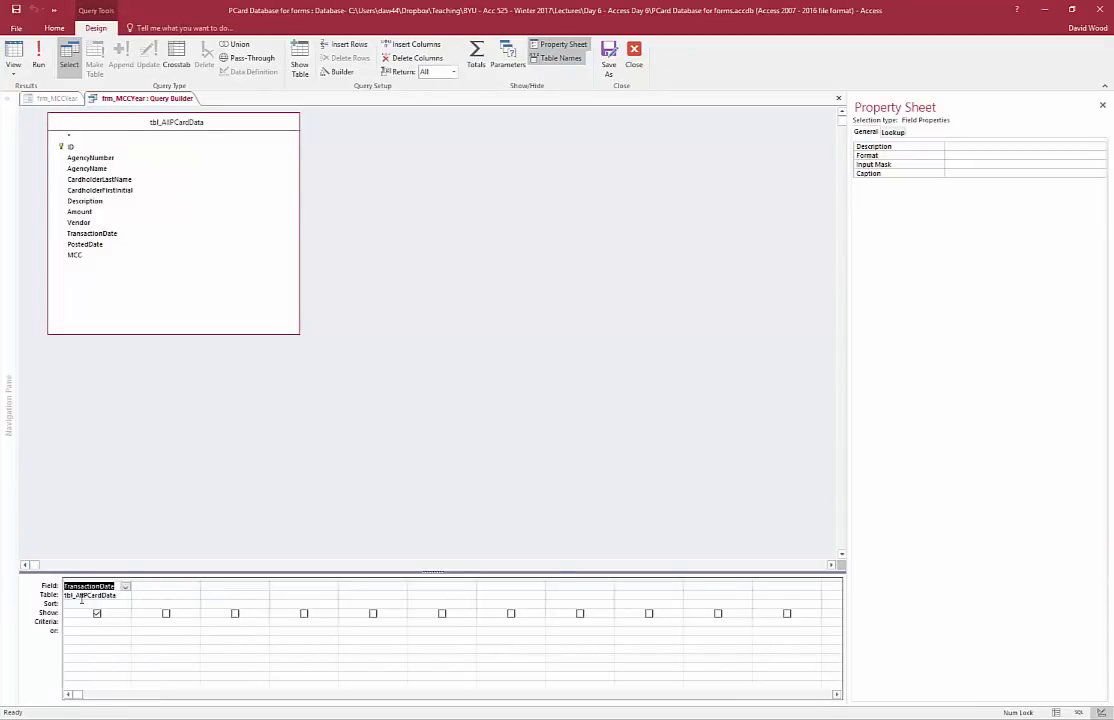
{"action": "left_click", "coordinate": [84, 586]}
{"action": "type", "text": "Year: Year("}
{"action": "key", "text": "End"}
{"action": "type", "text": ")"}
{"action": "double_click", "coordinate": [131, 580]}
{"action": "left_click", "coordinate": [155, 552]}
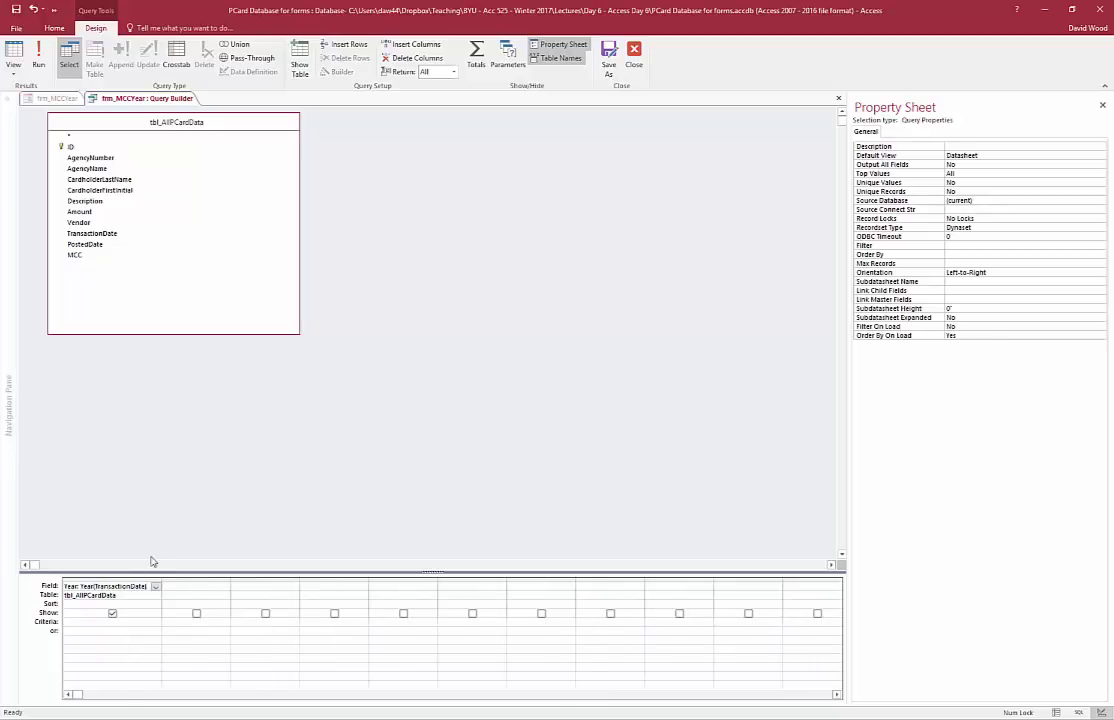
- Turn on Totals (Group By), check the distinct years, and close the Query Builder keeping the row source
{"action": "left_click", "coordinate": [13, 52]}
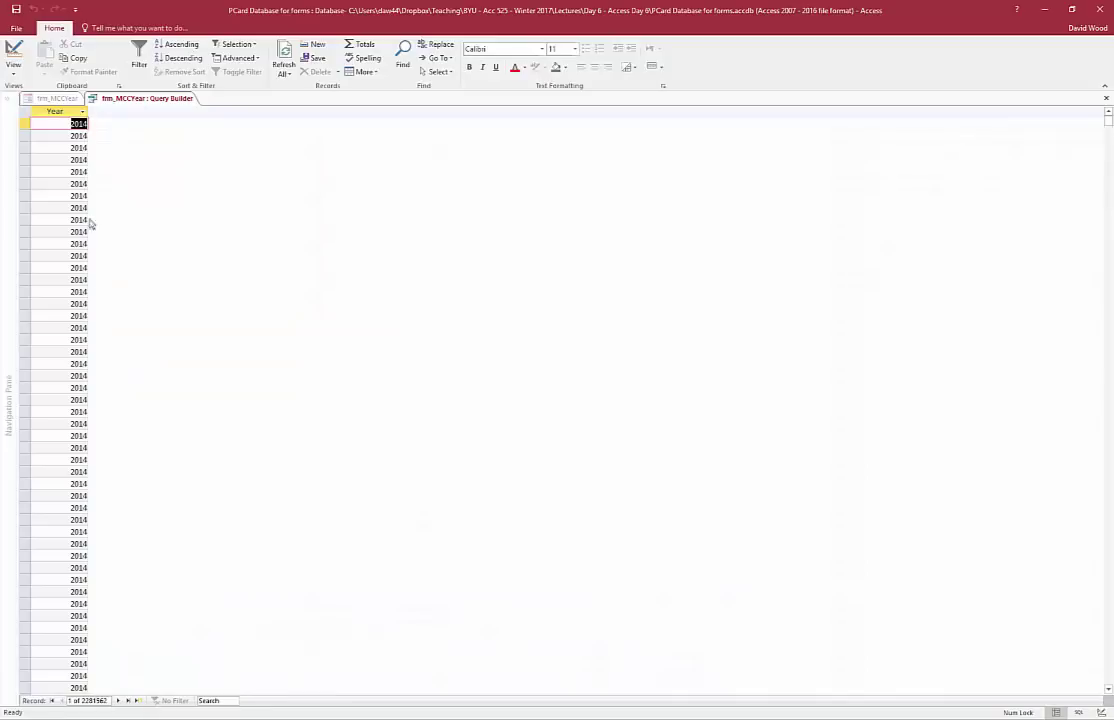
{"action": "left_click", "coordinate": [16, 50]}
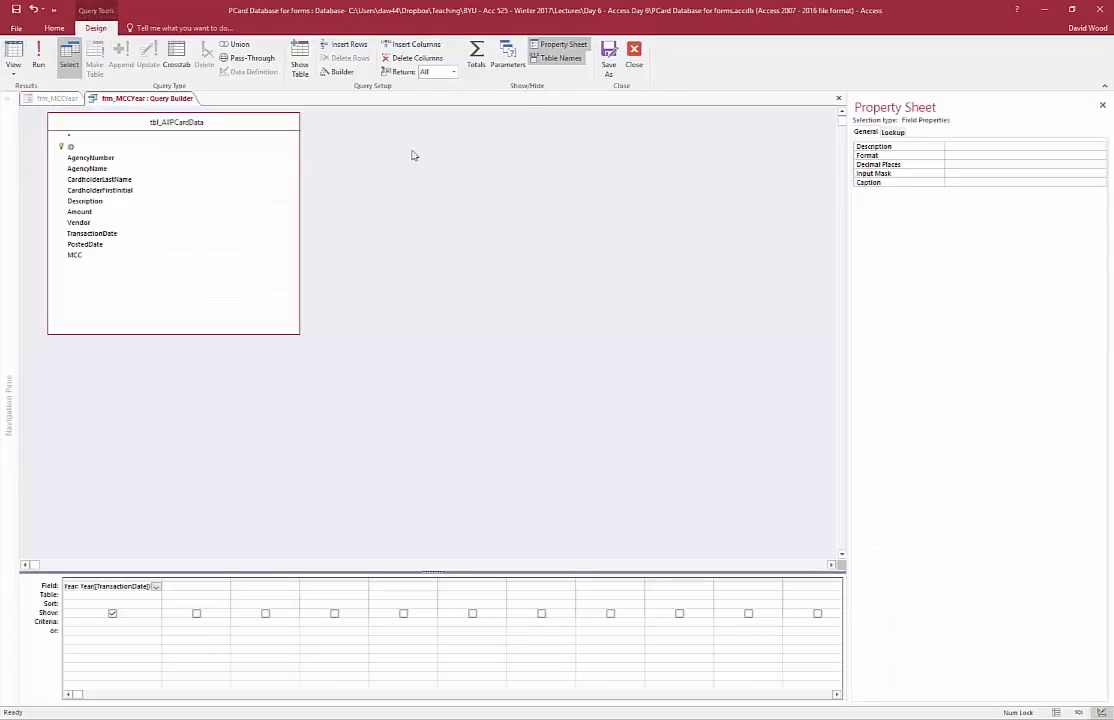
{"action": "left_click", "coordinate": [476, 55]}
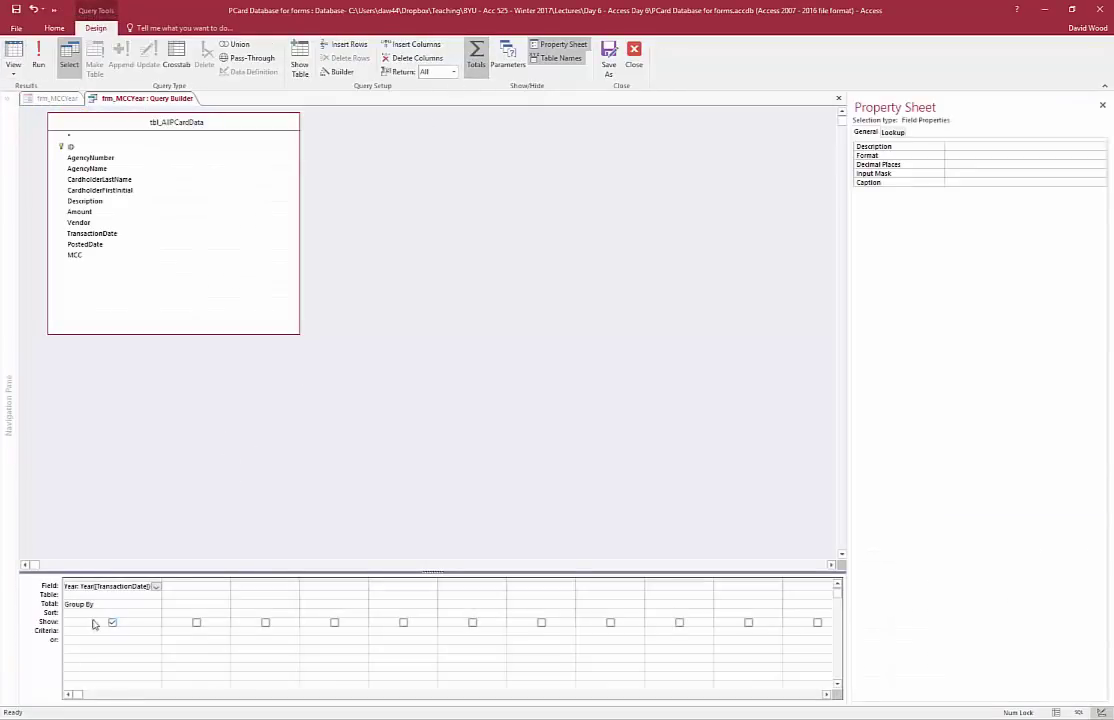
{"action": "left_click", "coordinate": [13, 50]}
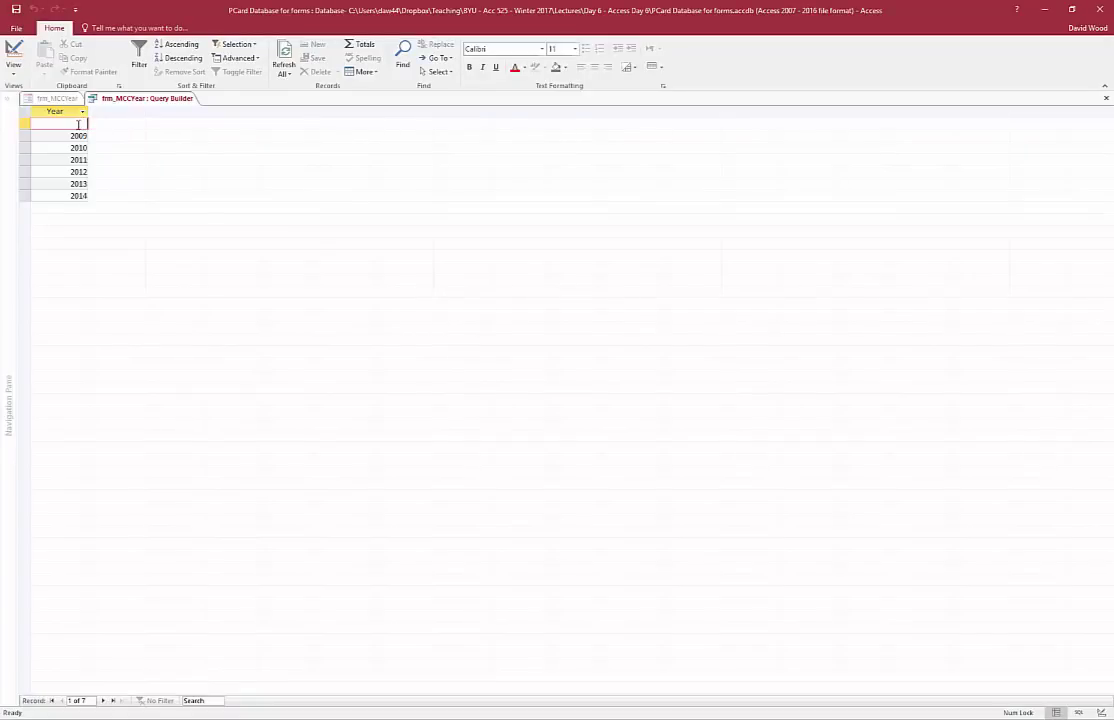
{"action": "left_click", "coordinate": [16, 52]}
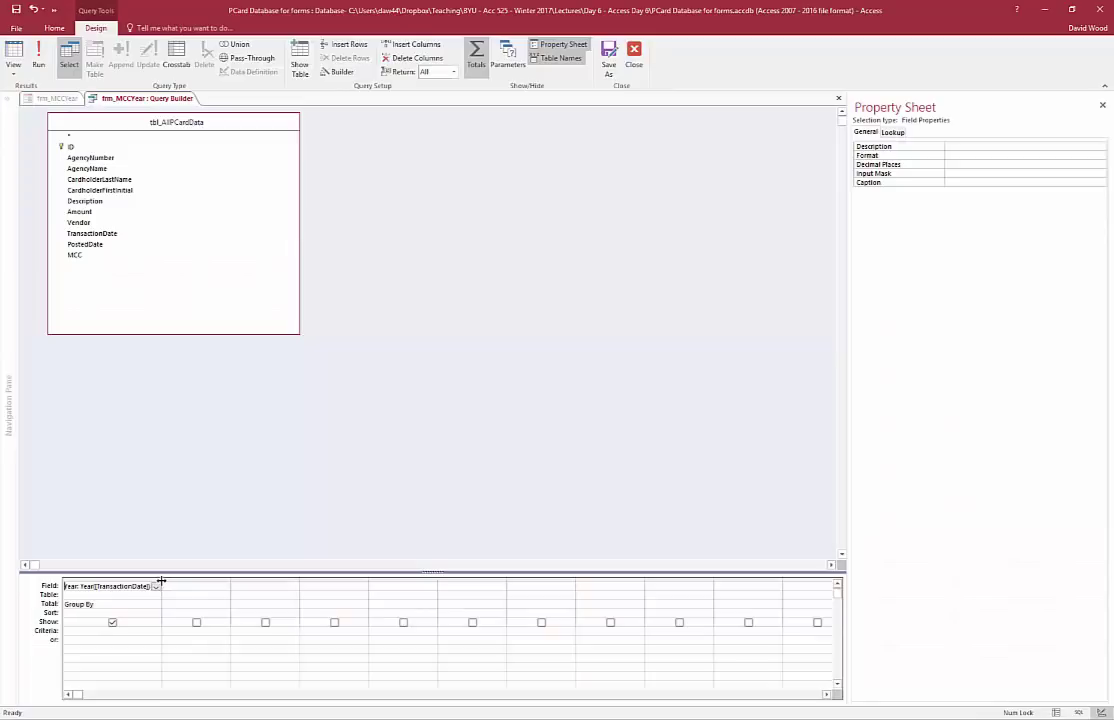
{"action": "left_click", "coordinate": [288, 428]}
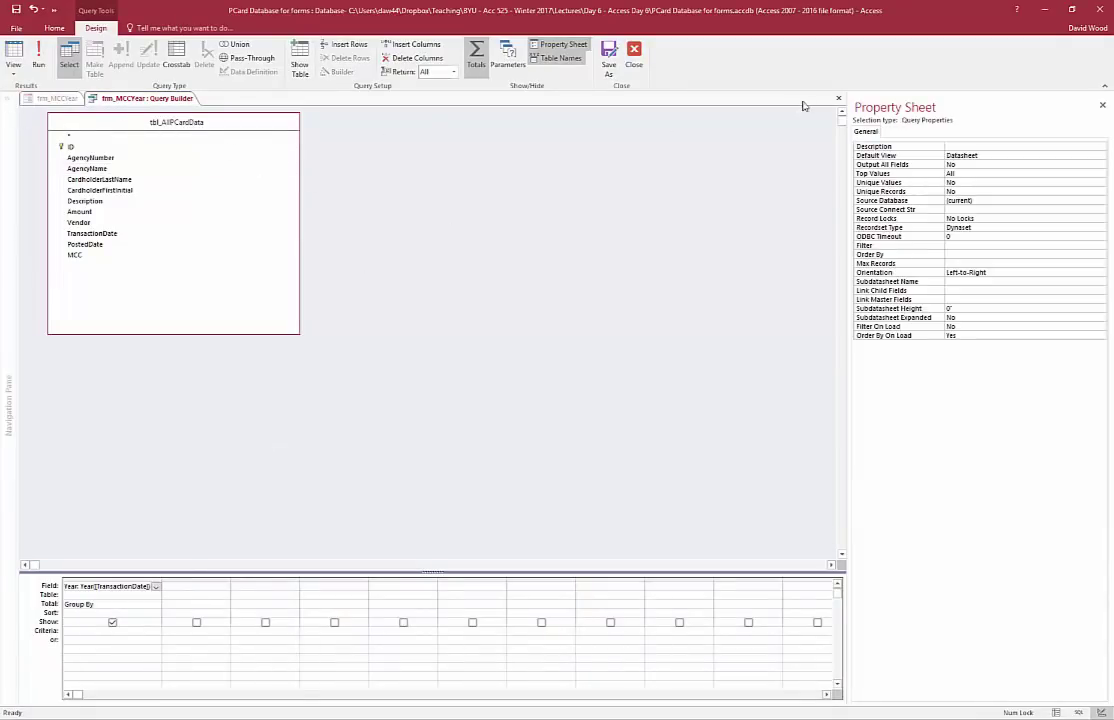
{"action": "left_click", "coordinate": [634, 56]}
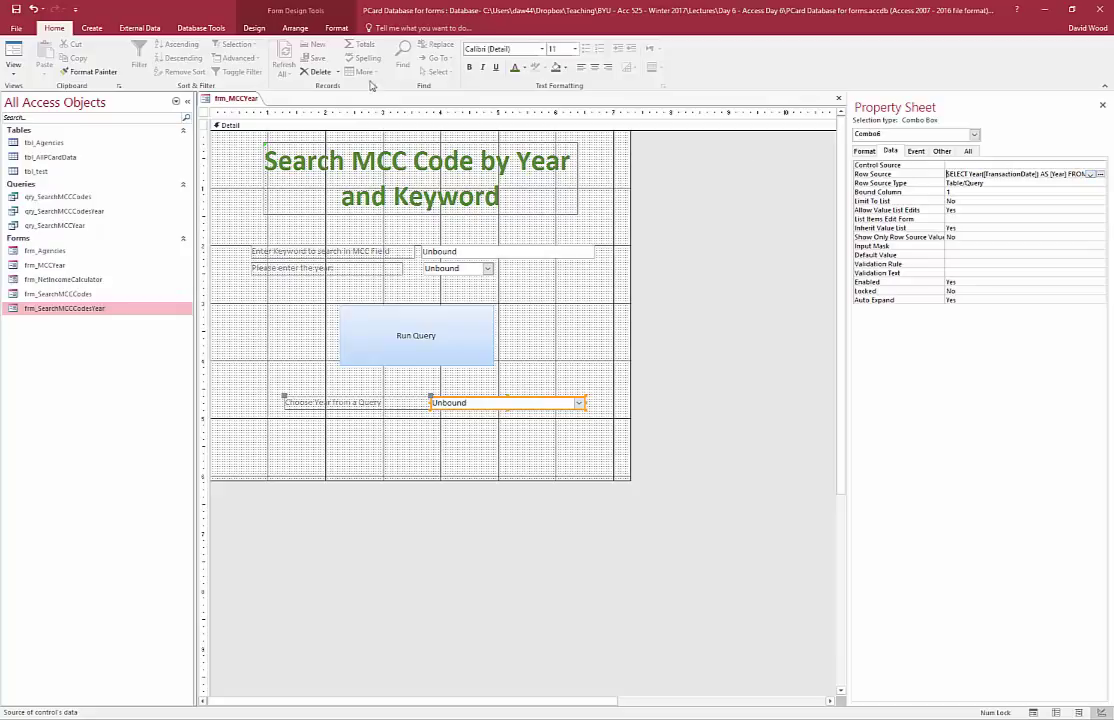
{"action": "left_click", "coordinate": [14, 66]}
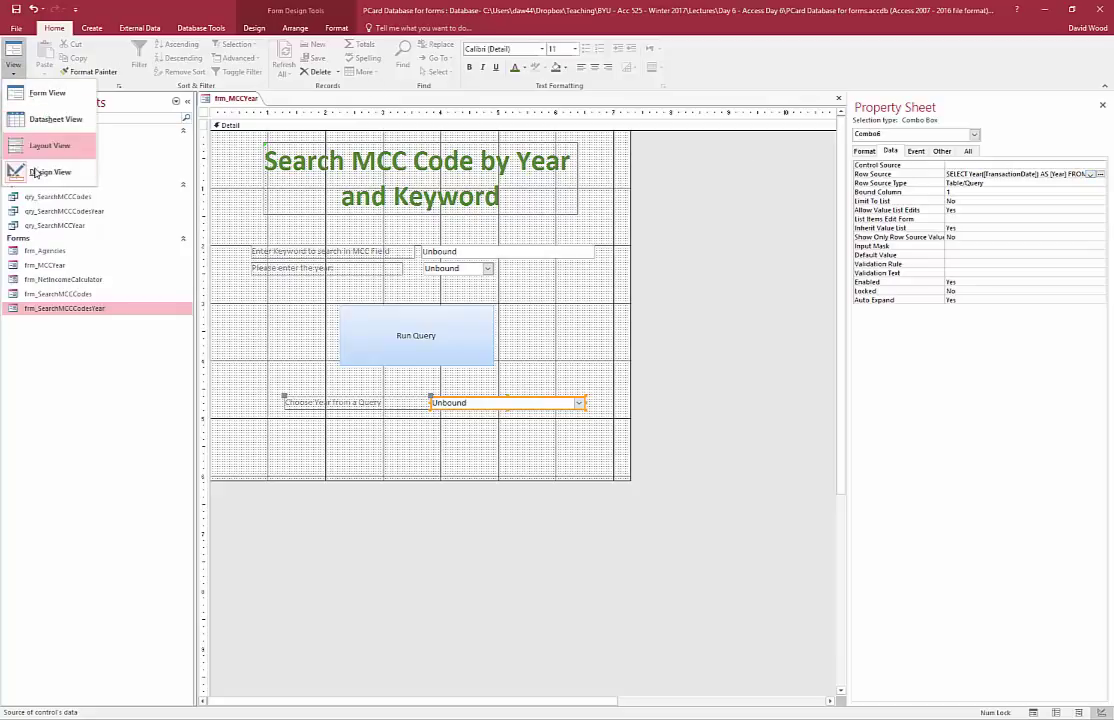
{"action": "left_click", "coordinate": [42, 175]}
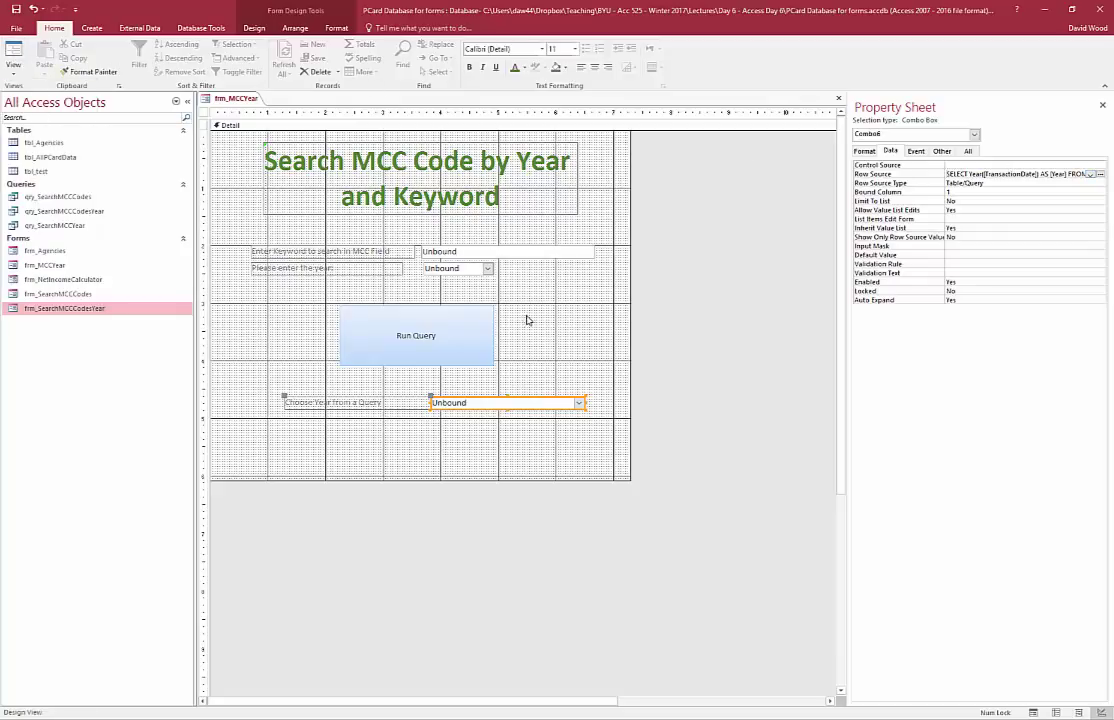
{"action": "left_click", "coordinate": [14, 66]}
{"action": "left_click", "coordinate": [42, 84]}
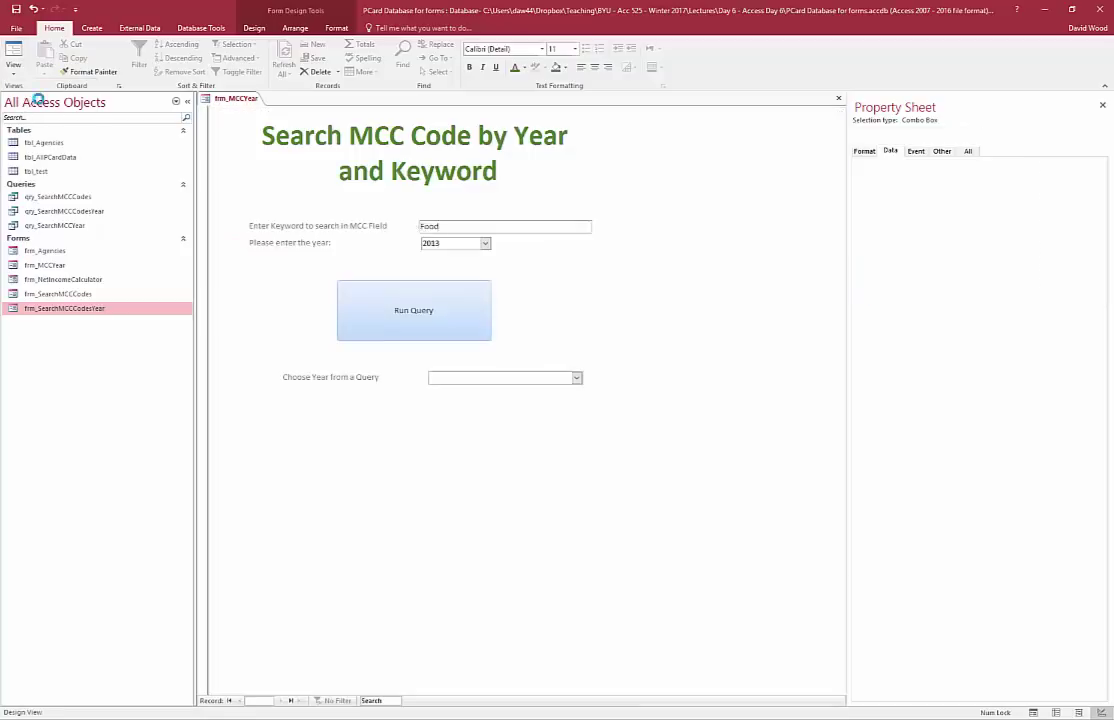
{"action": "left_click", "coordinate": [577, 379]}
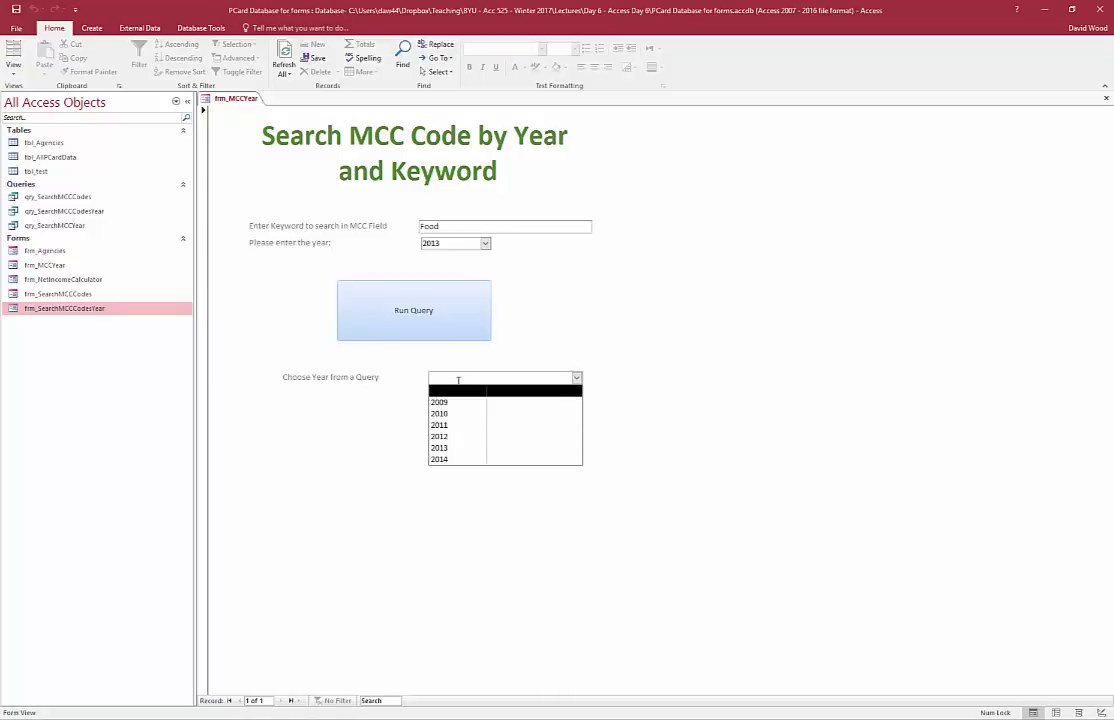
{"action": "left_click", "coordinate": [13, 67]}
{"action": "left_click", "coordinate": [30, 151]}
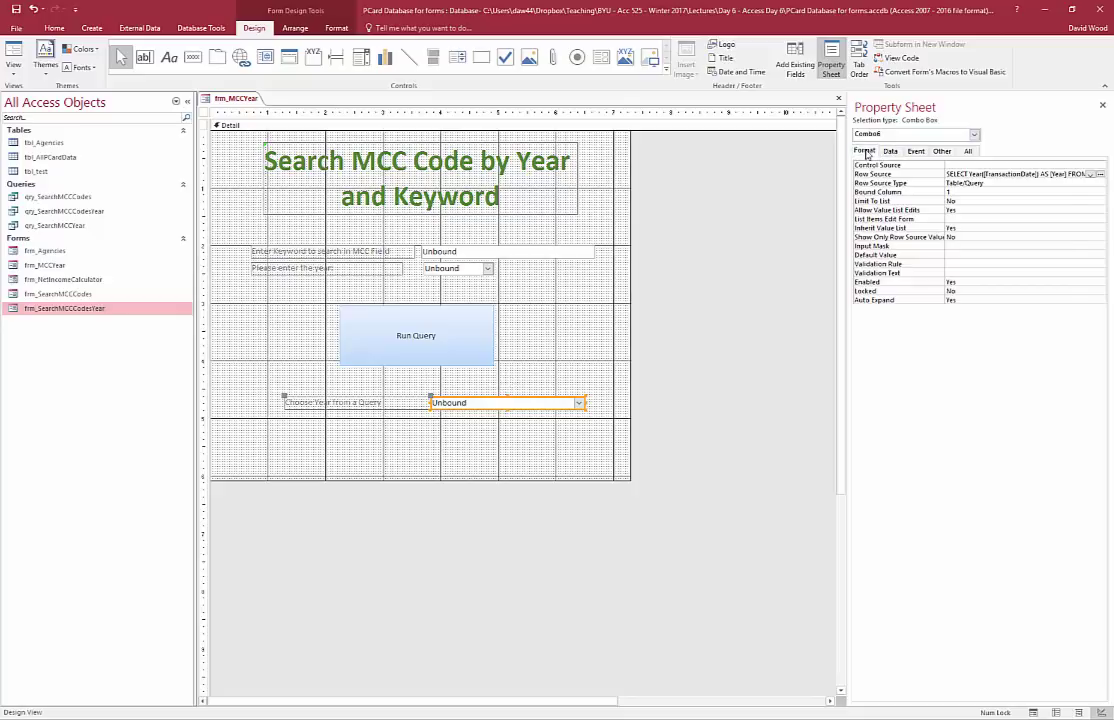
- Set Combo6's Column Count to 1 and Column Widths to 1" on the Format tab
{"action": "left_click", "coordinate": [865, 151]}
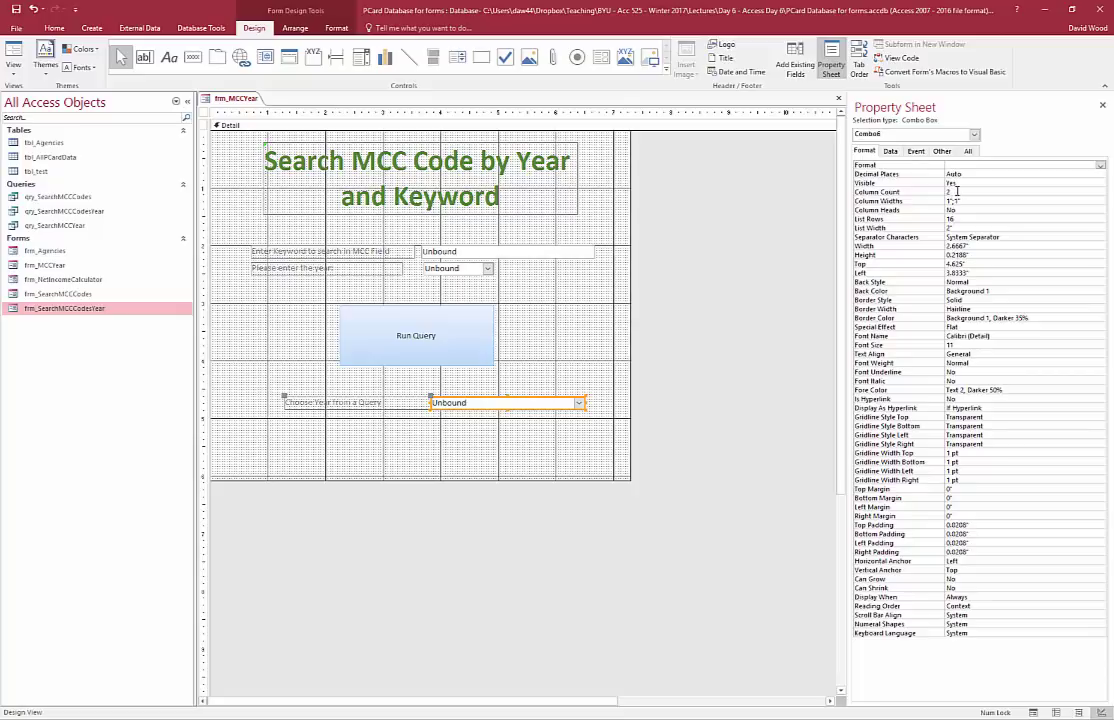
{"action": "double_click", "coordinate": [957, 191]}
{"action": "type", "text": "1"}
{"action": "left_click", "coordinate": [964, 201]}
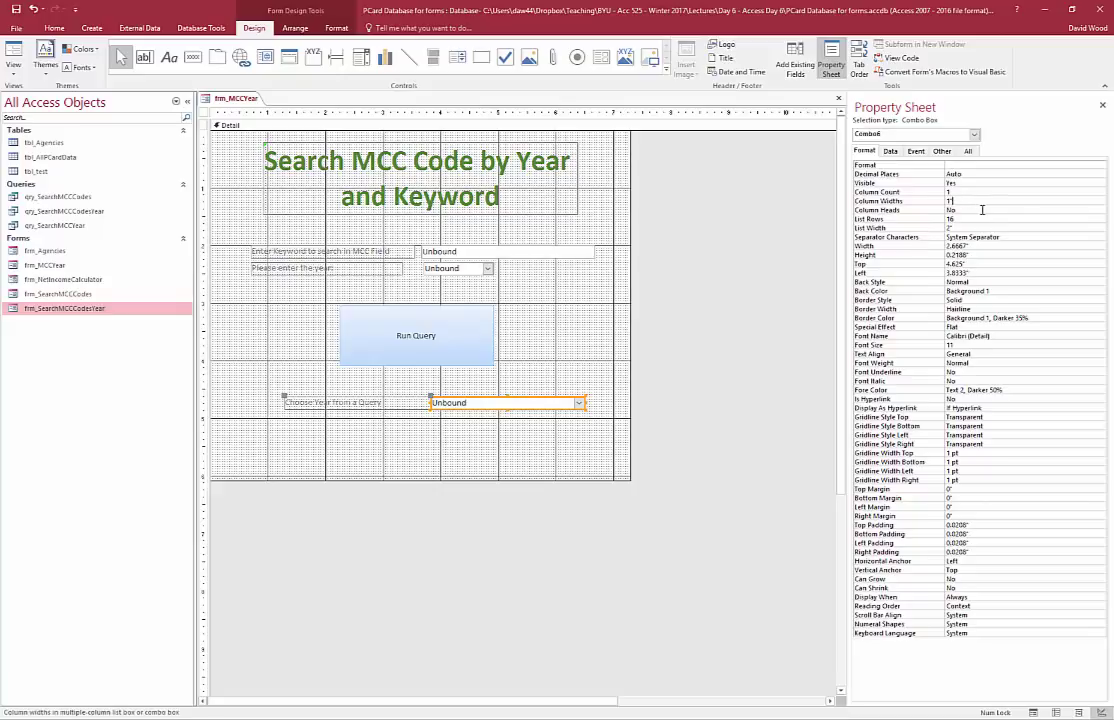
{"action": "type", "text": "1\""}
{"action": "left_click", "coordinate": [700, 175]}
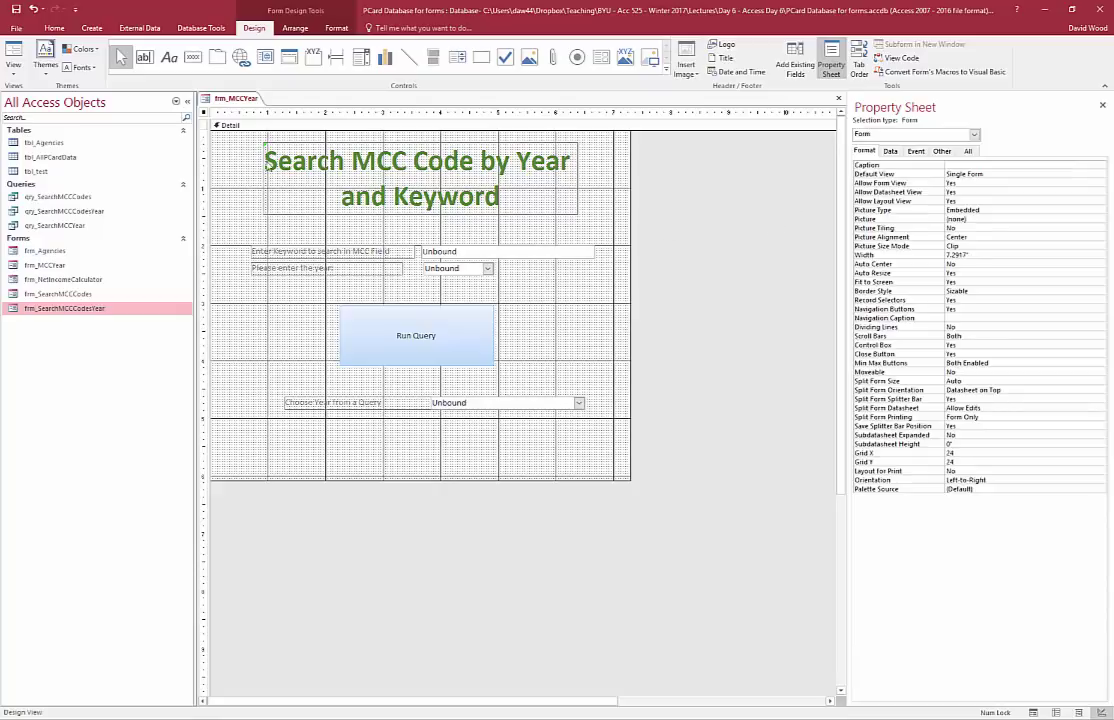
{"action": "left_click", "coordinate": [14, 66]}
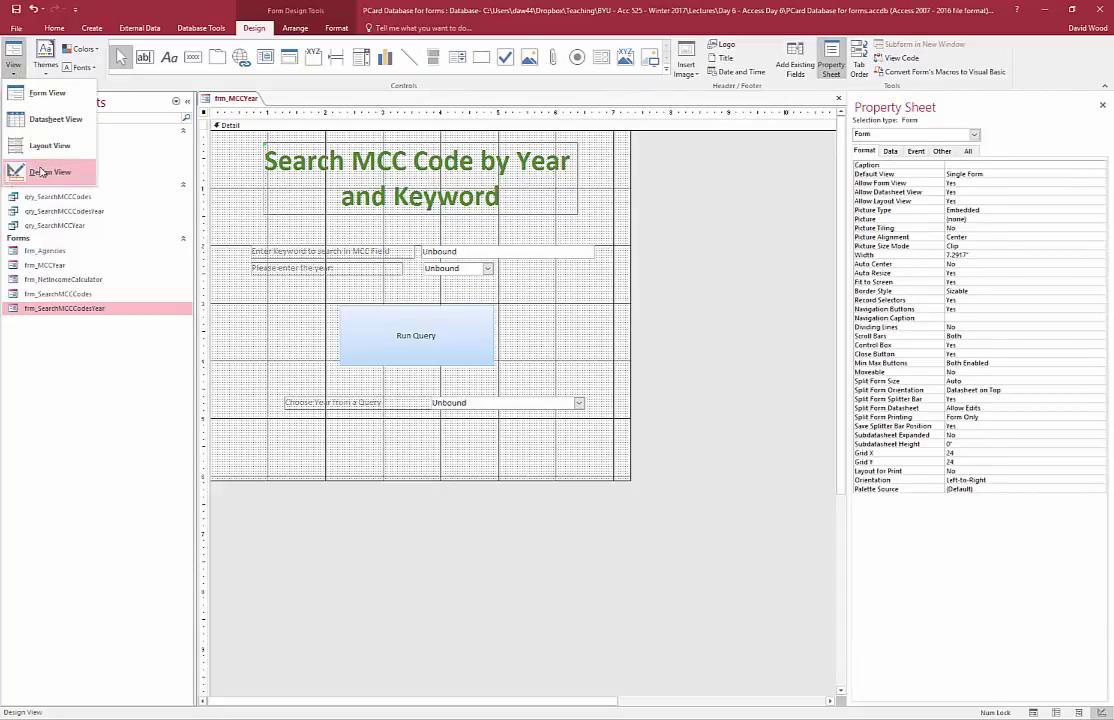
{"action": "left_click", "coordinate": [35, 93]}
{"action": "left_click", "coordinate": [579, 381]}
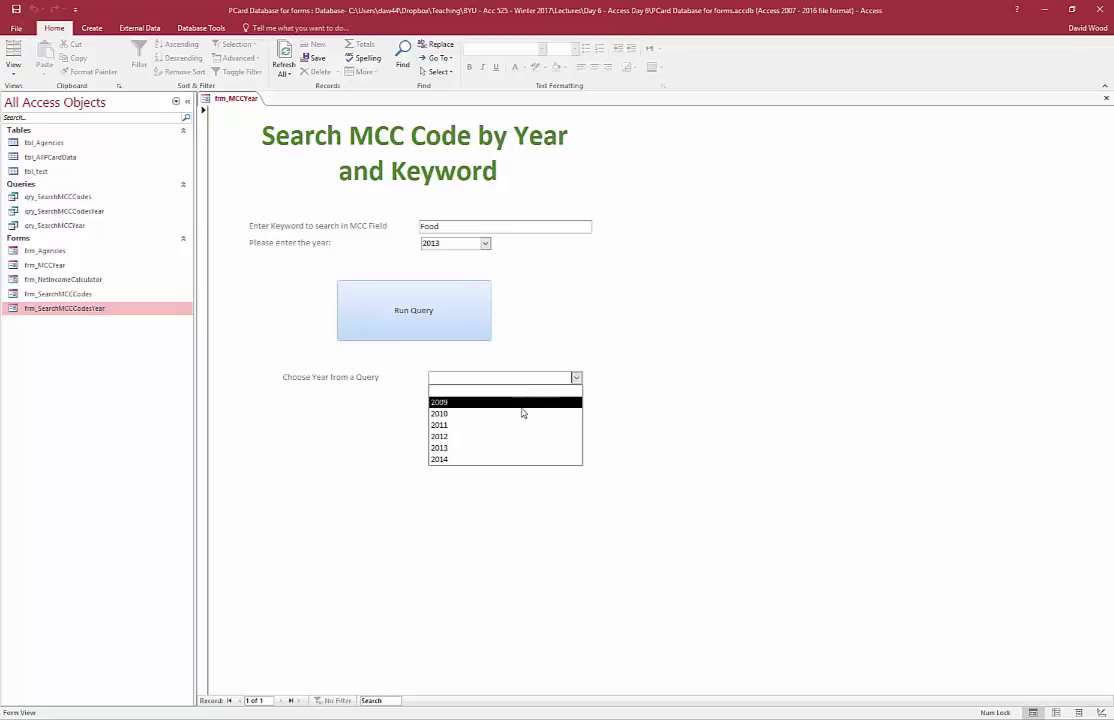
{"action": "left_click", "coordinate": [14, 74]}
{"action": "left_click", "coordinate": [40, 152]}
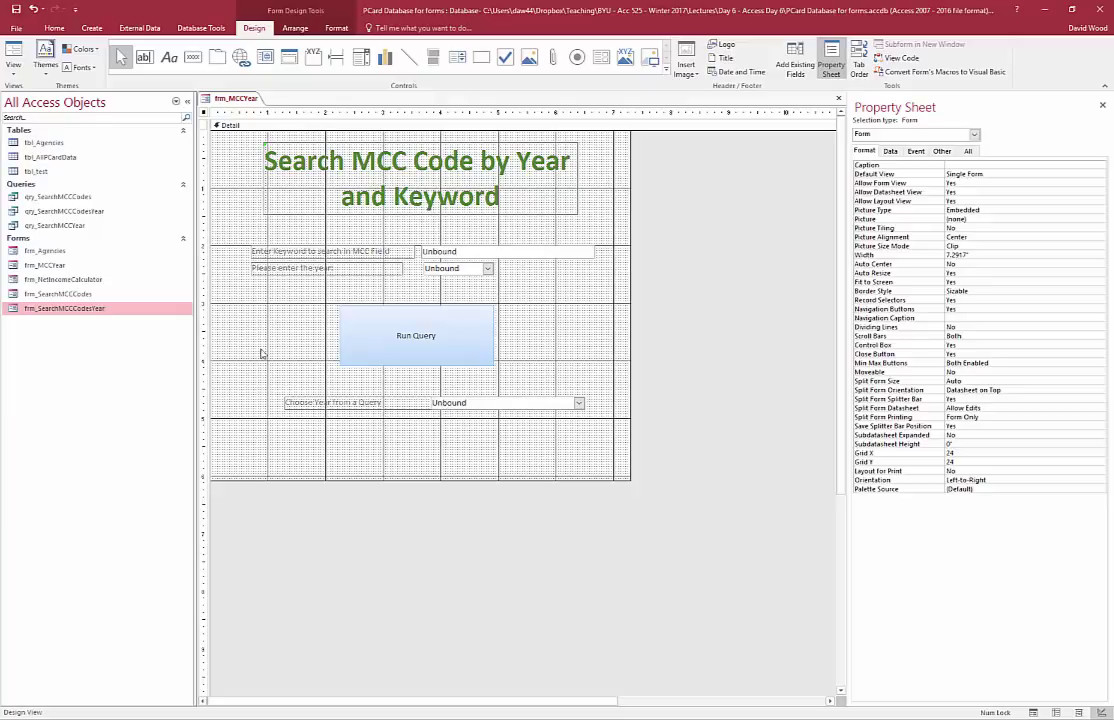
{"action": "left_click", "coordinate": [450, 268]}
{"action": "left_click", "coordinate": [493, 405]}
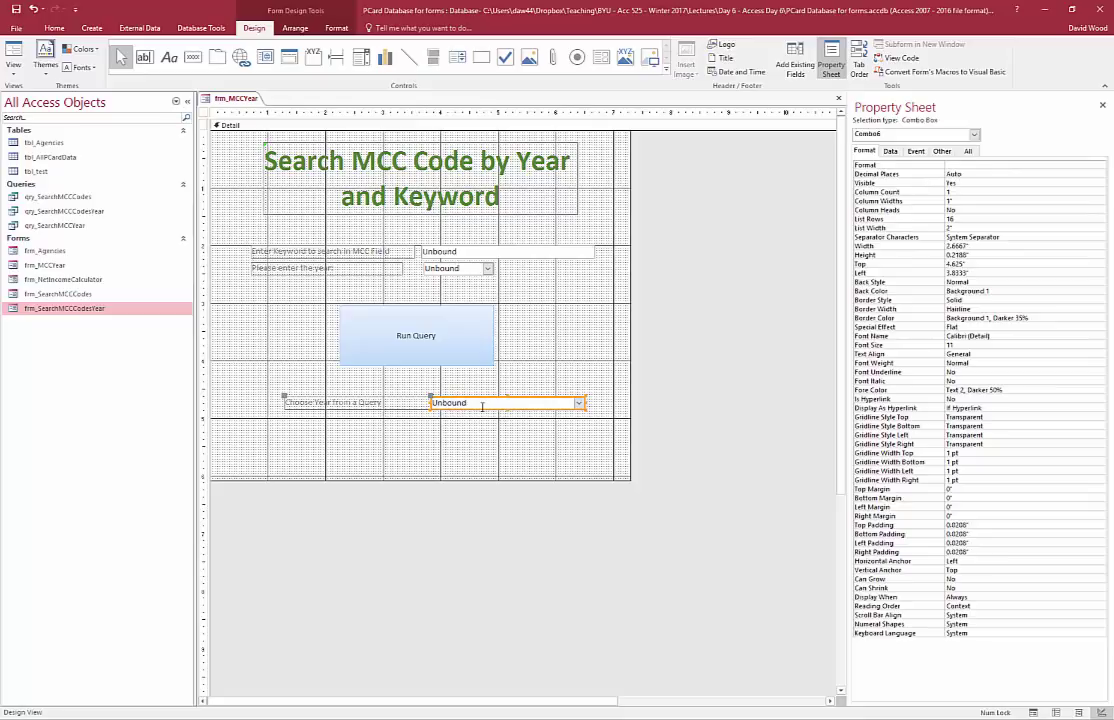